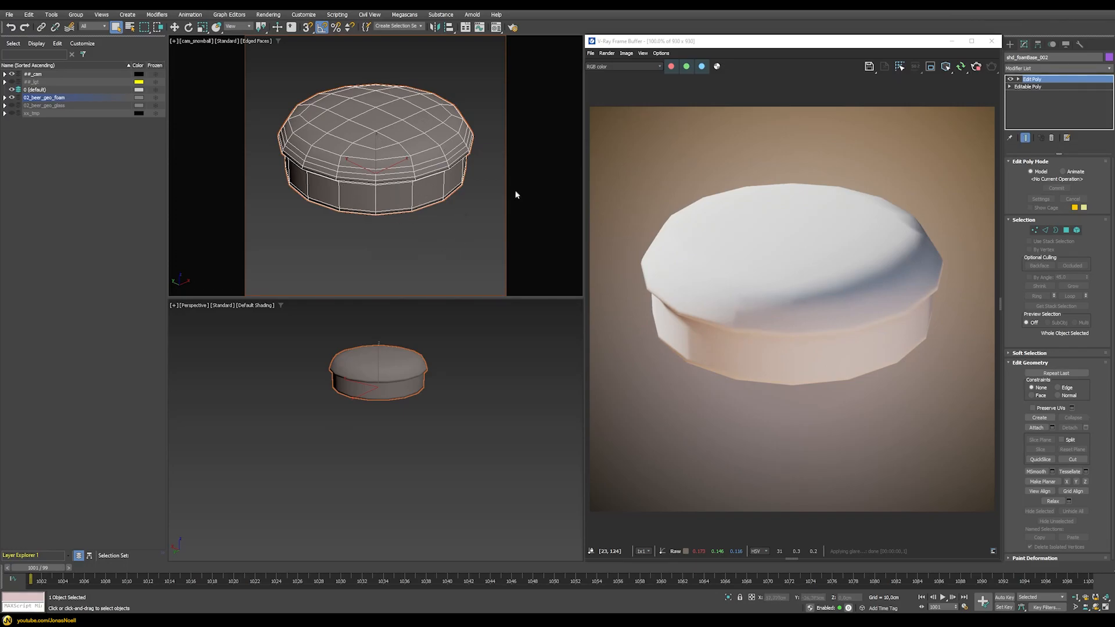
Compare the foam base with its Edit Poly modifier off and on, and with the 02_beer_geo_glass layer shown and hidden
left_click(1010, 79)
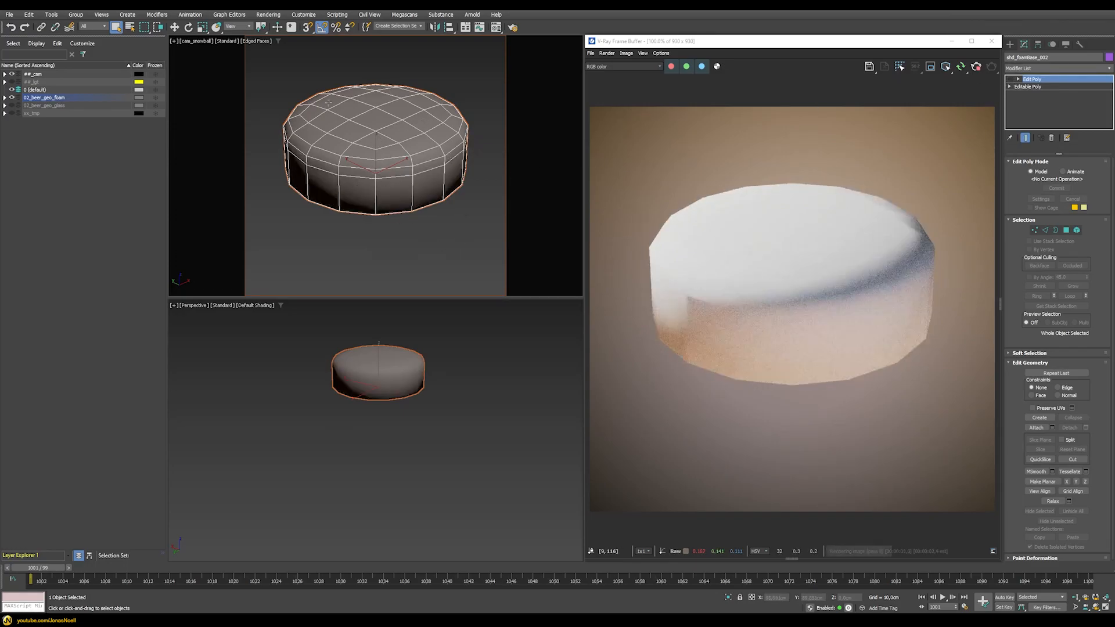
left_click(1010, 79)
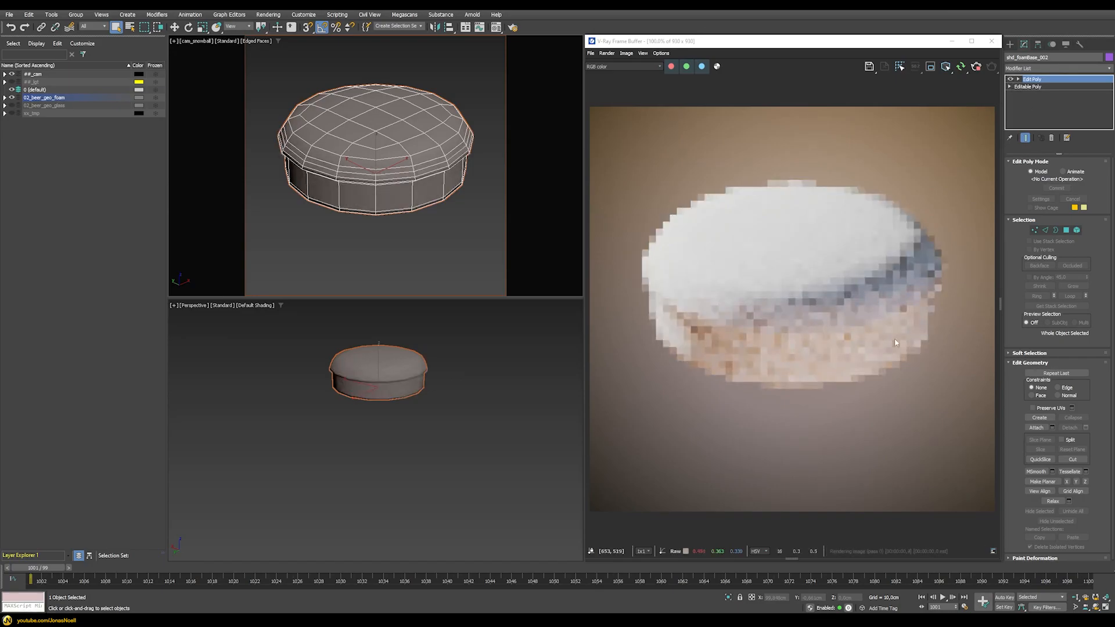
left_click(12, 105)
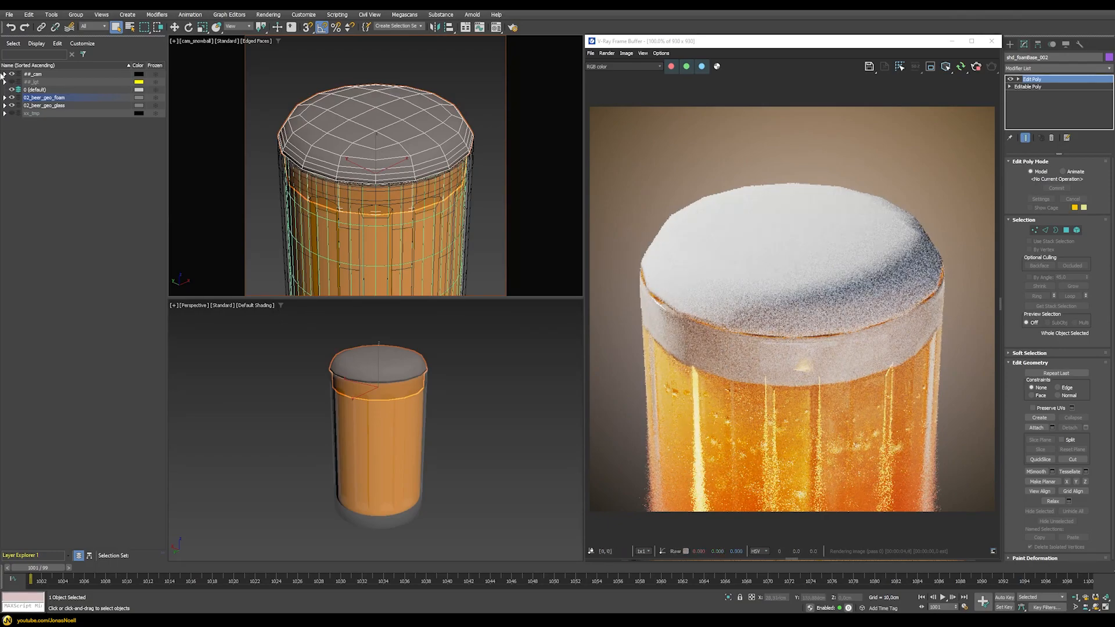
left_click(12, 105)
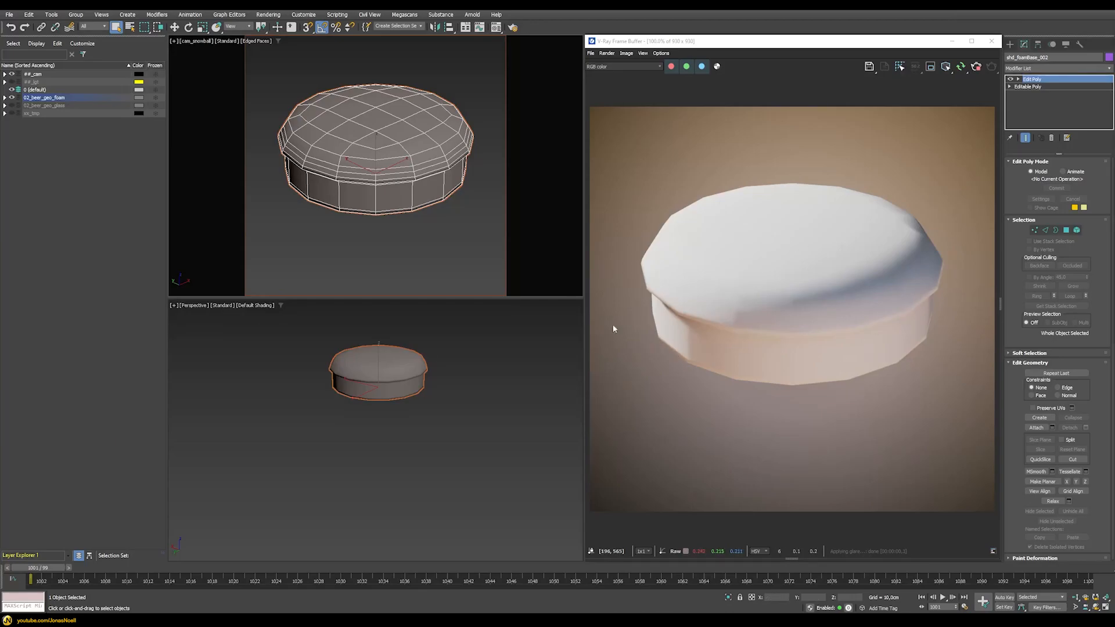
Open the Material Editor and inspect the diffuse colour of the shd_foamDummy material without changing it
left_click(495, 27)
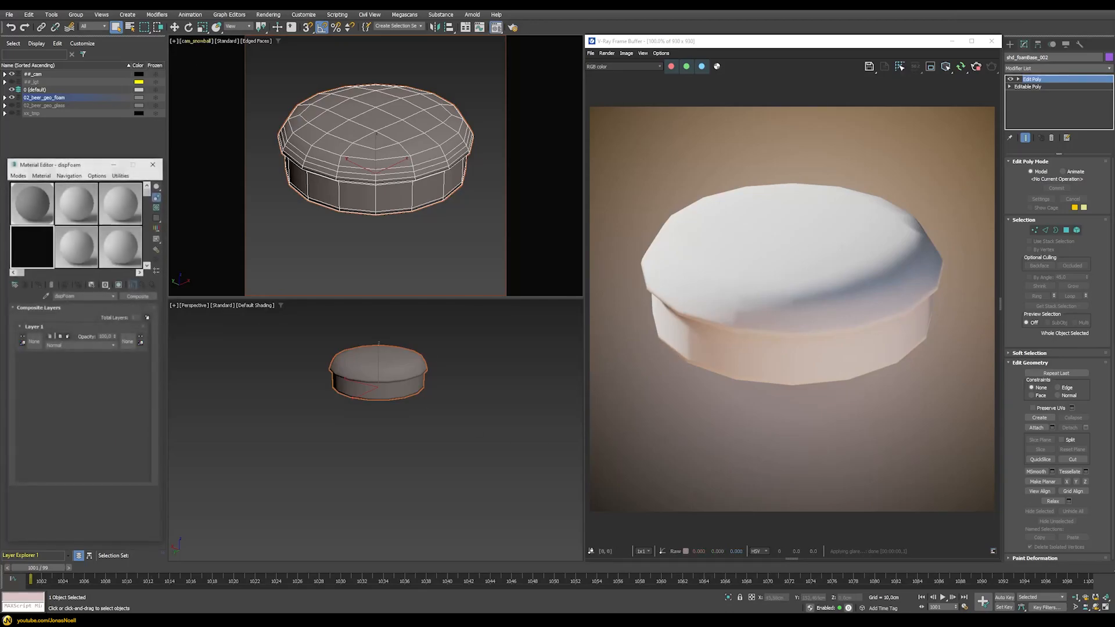
left_click(46, 209)
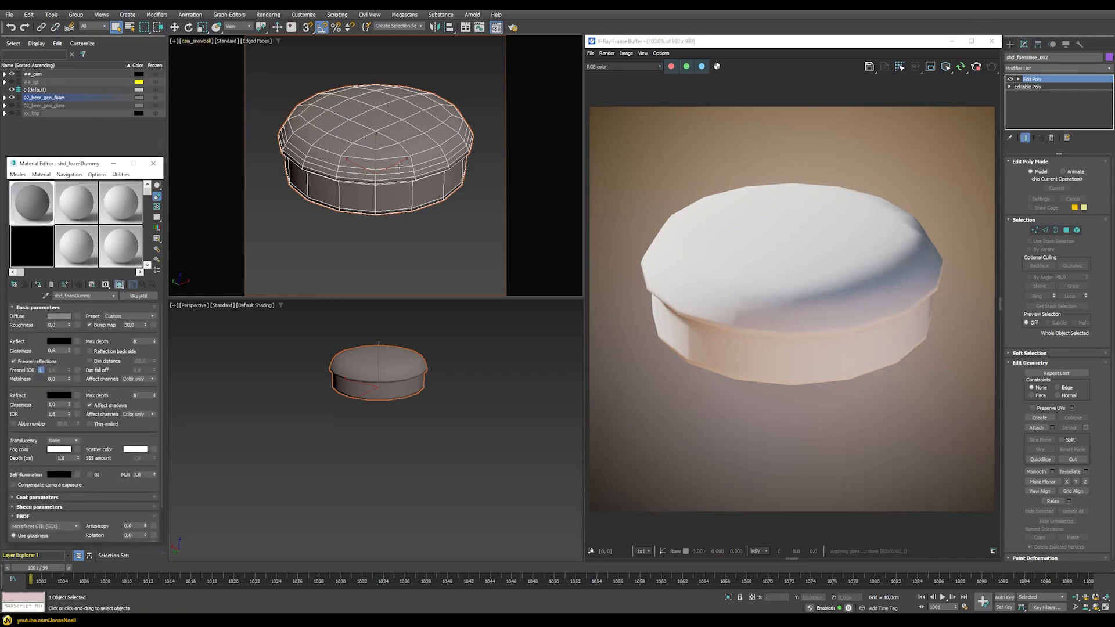
left_click(60, 317)
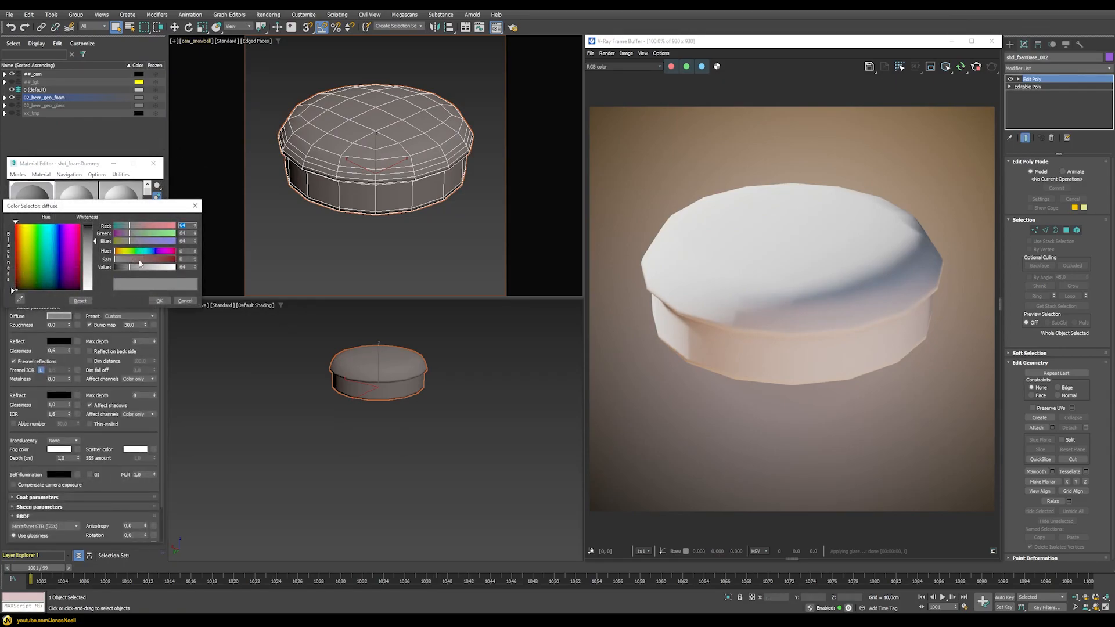
left_click(139, 260)
left_click(177, 299)
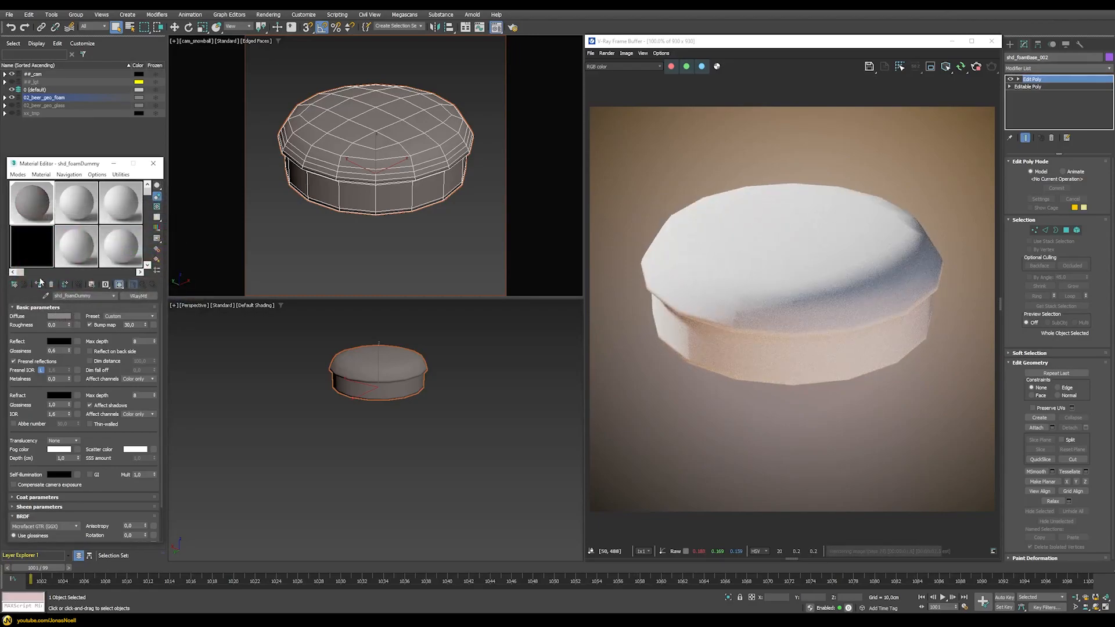
Add a VRayDisplacementMod modifier to the foam base and assign the dispFoam composite map as its texmap
left_click(32, 246)
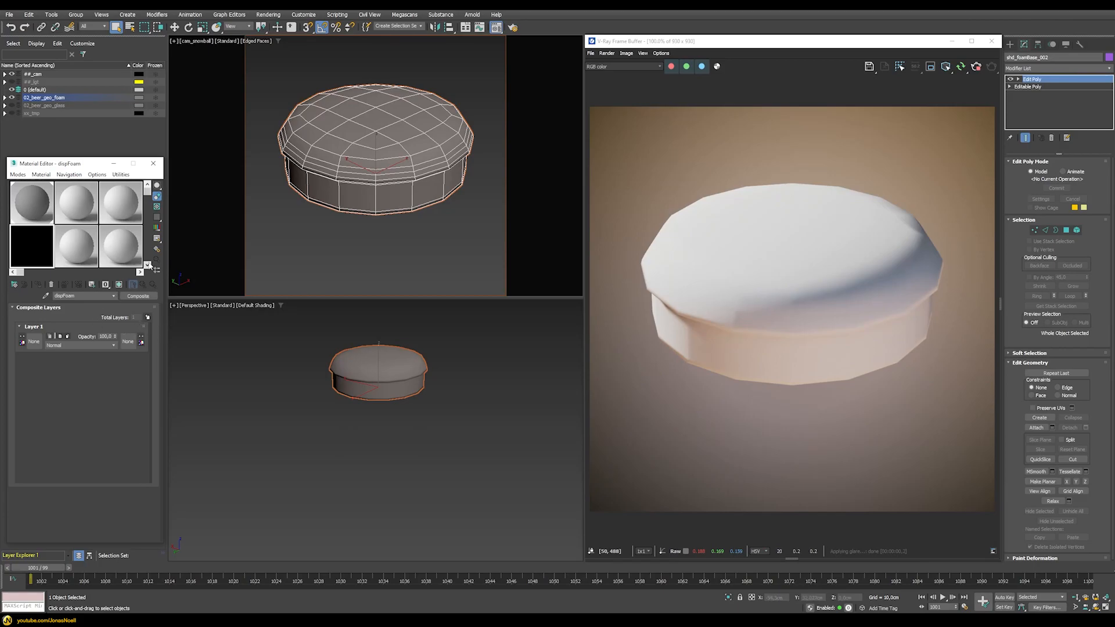
left_click(1021, 70)
type("vr")
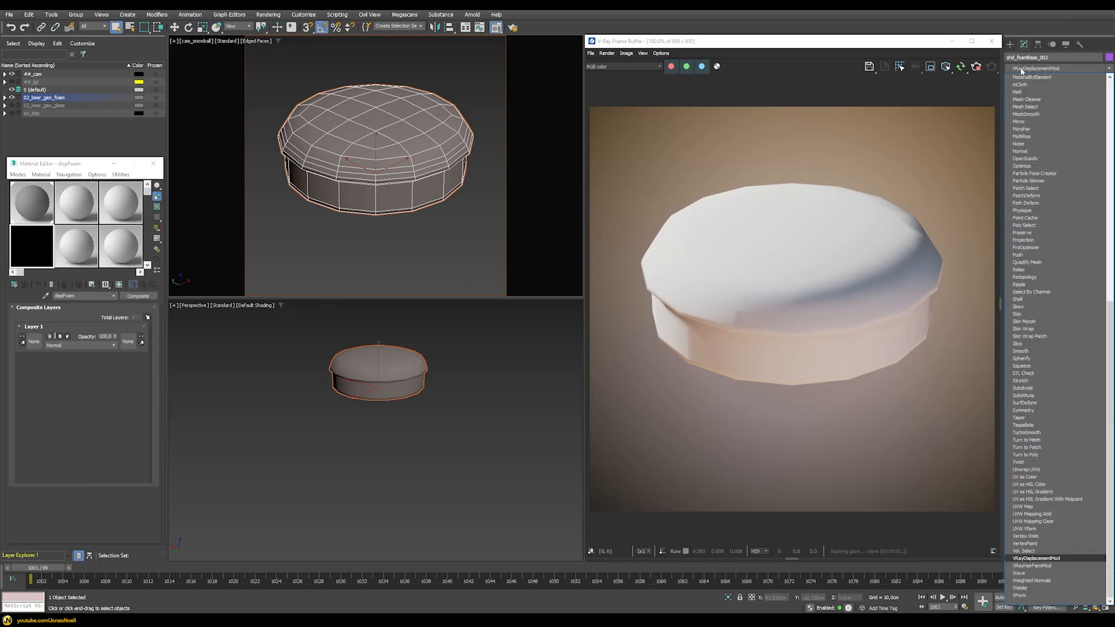
left_click(1039, 558)
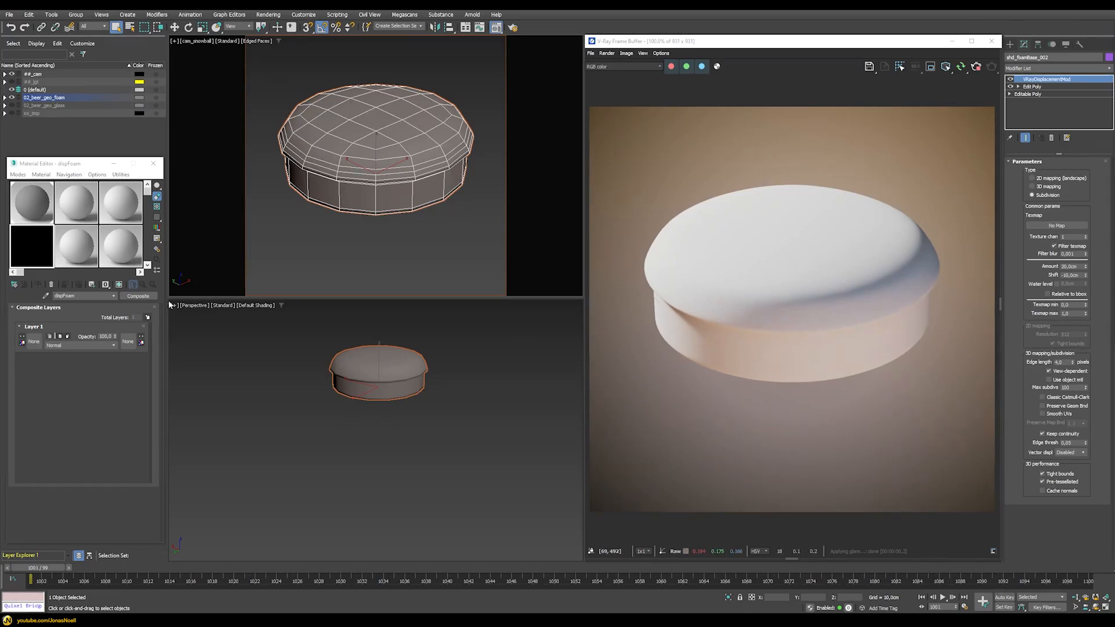
left_click_drag(1014, 232, 1059, 226)
left_click(531, 336)
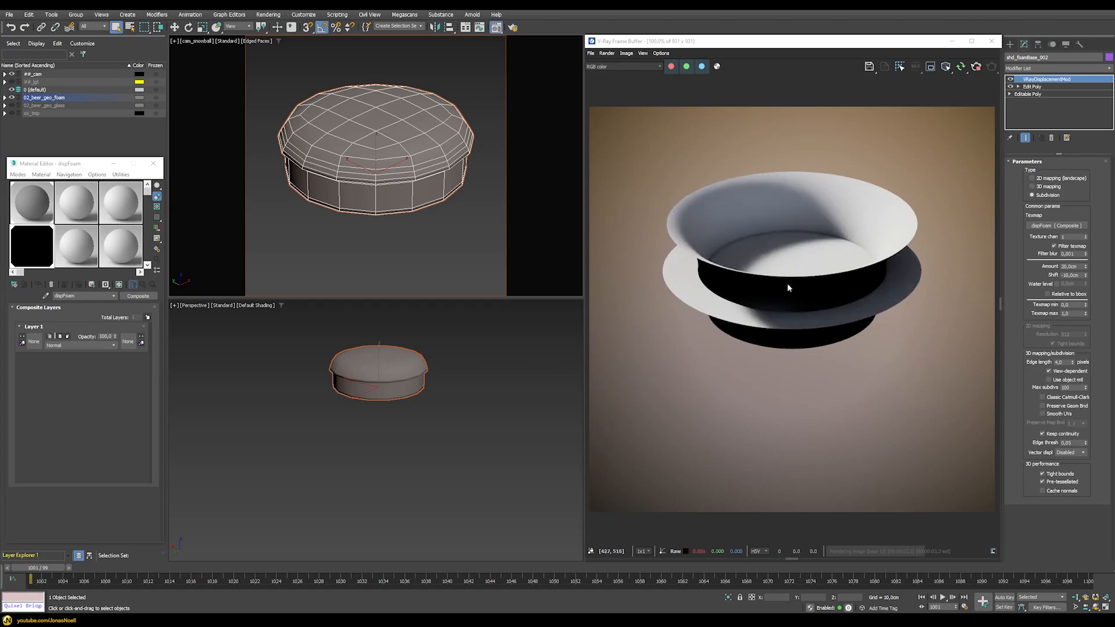
Assign a VRayColor map to Layer 1 of the dispFoam composite
left_click(33, 342)
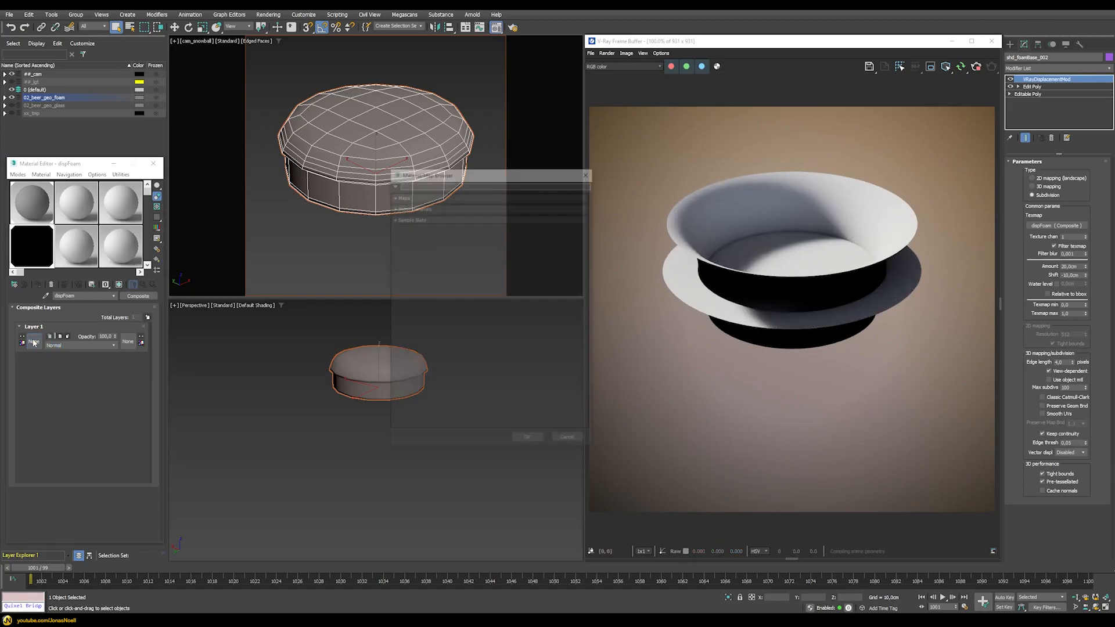
type("vray")
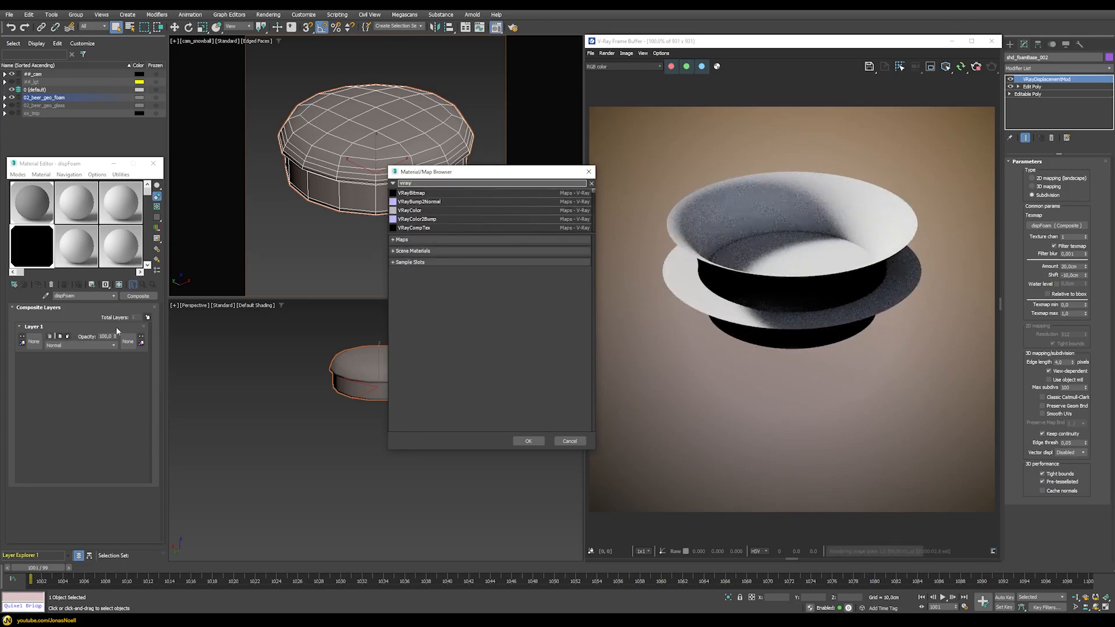
type("c")
double_click(416, 194)
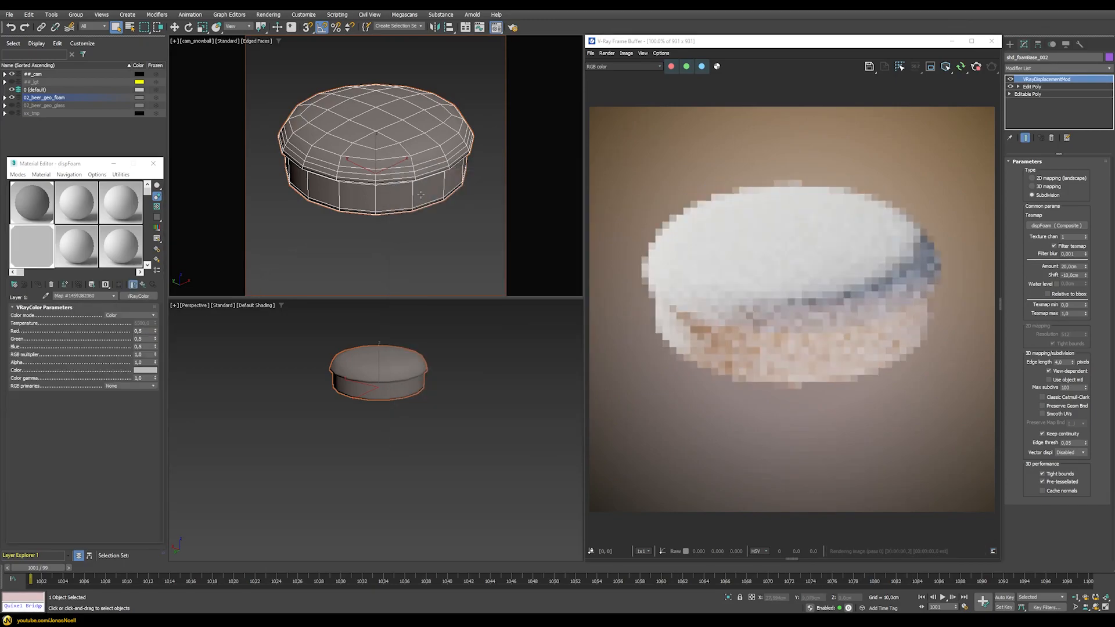
Try a much brighter and a much darker grey for the Layer 1 VRayColor, and cancel the colour change
left_click(145, 370)
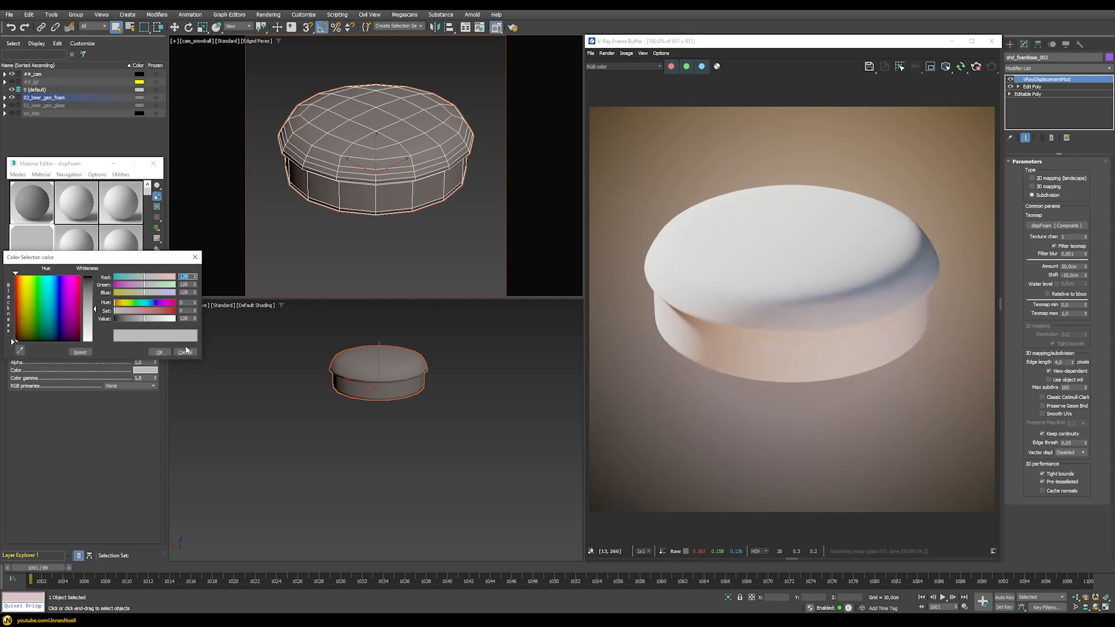
left_click(185, 352)
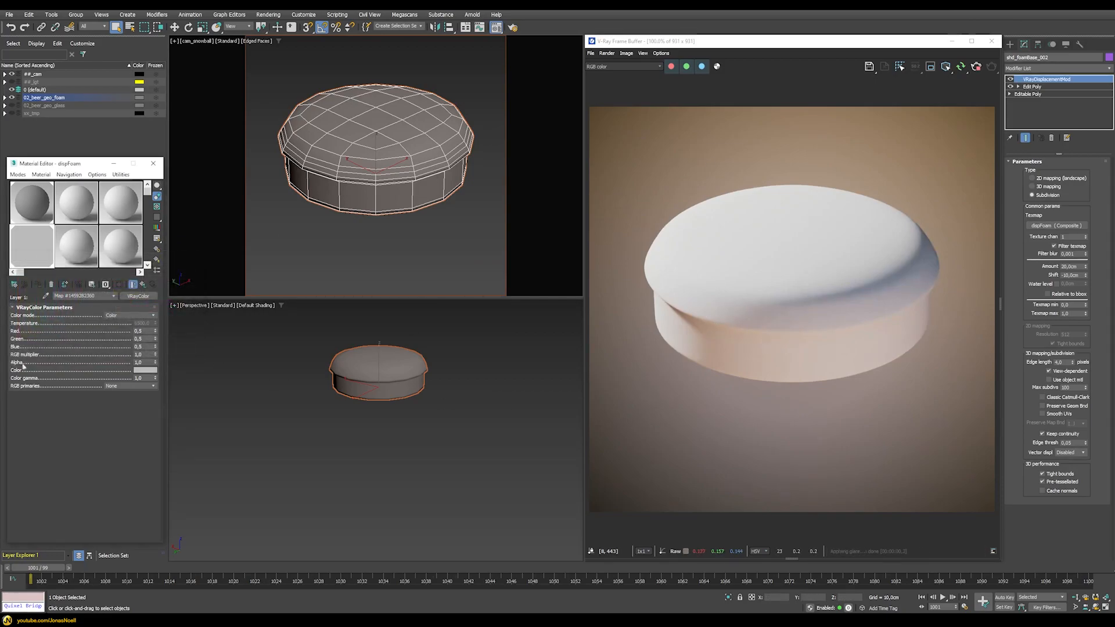
left_click(145, 370)
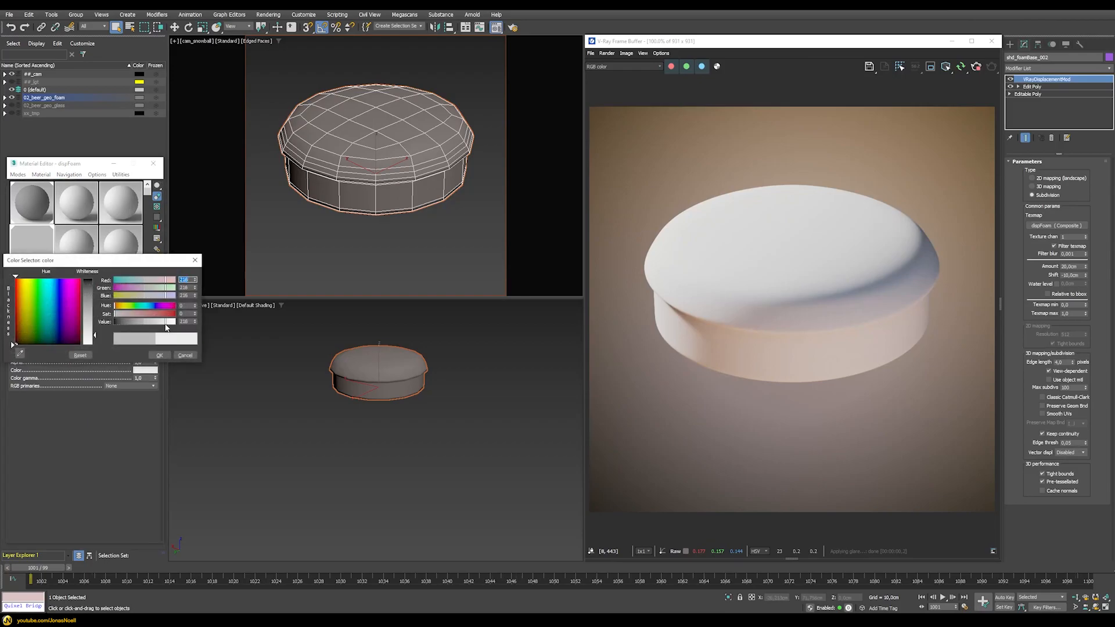
left_click(166, 322)
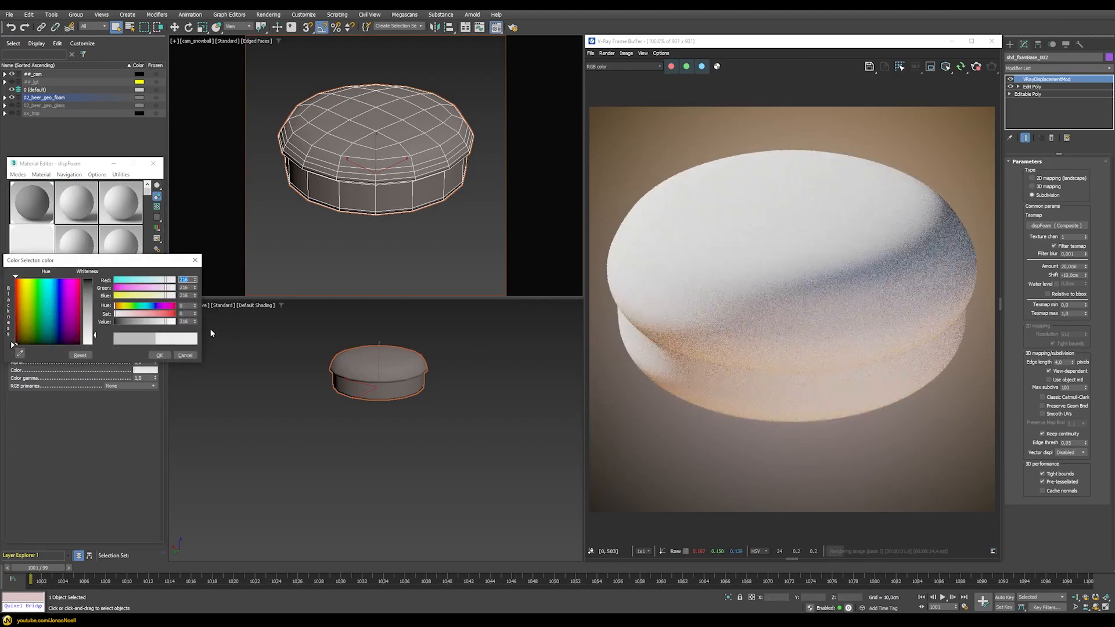
left_click(126, 322)
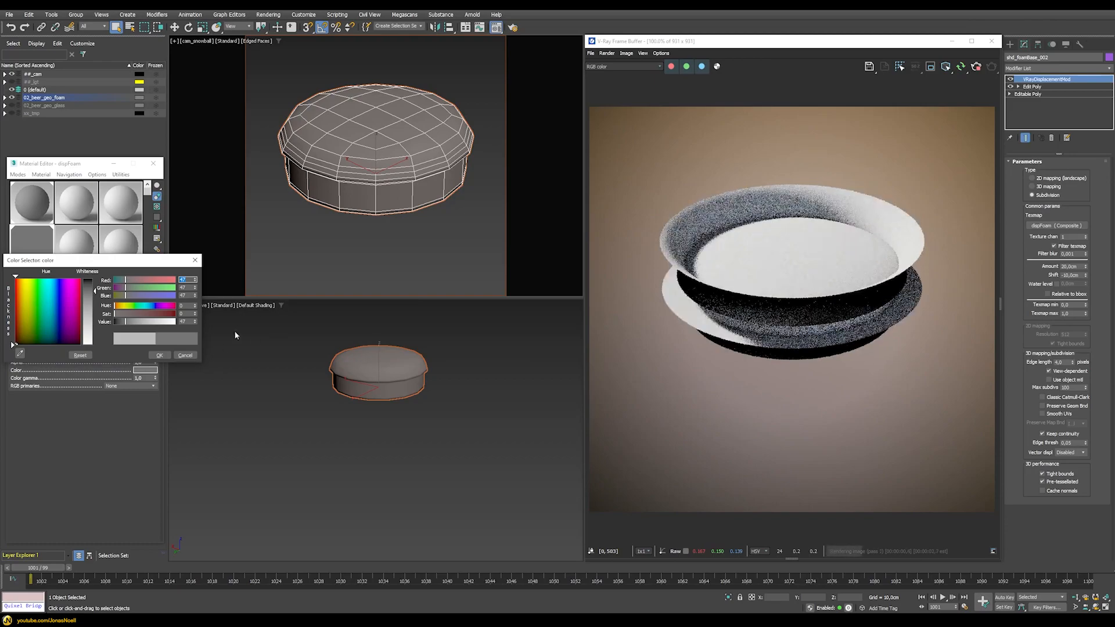
left_click(184, 355)
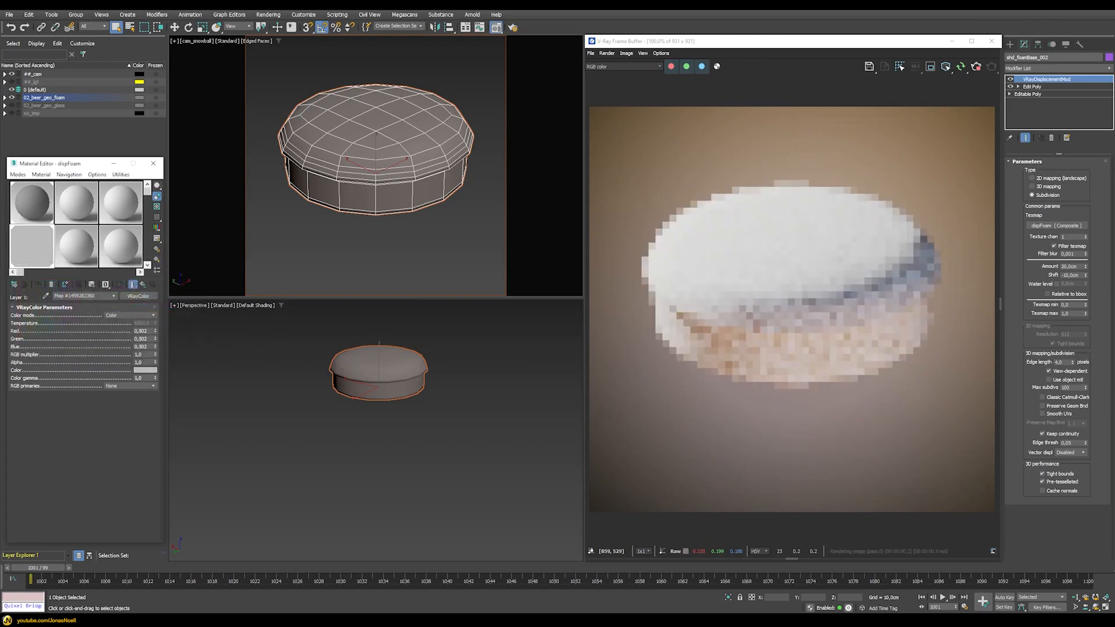
Add a second layer to the dispFoam composite and assign a VRayColor map to it
left_click(143, 284)
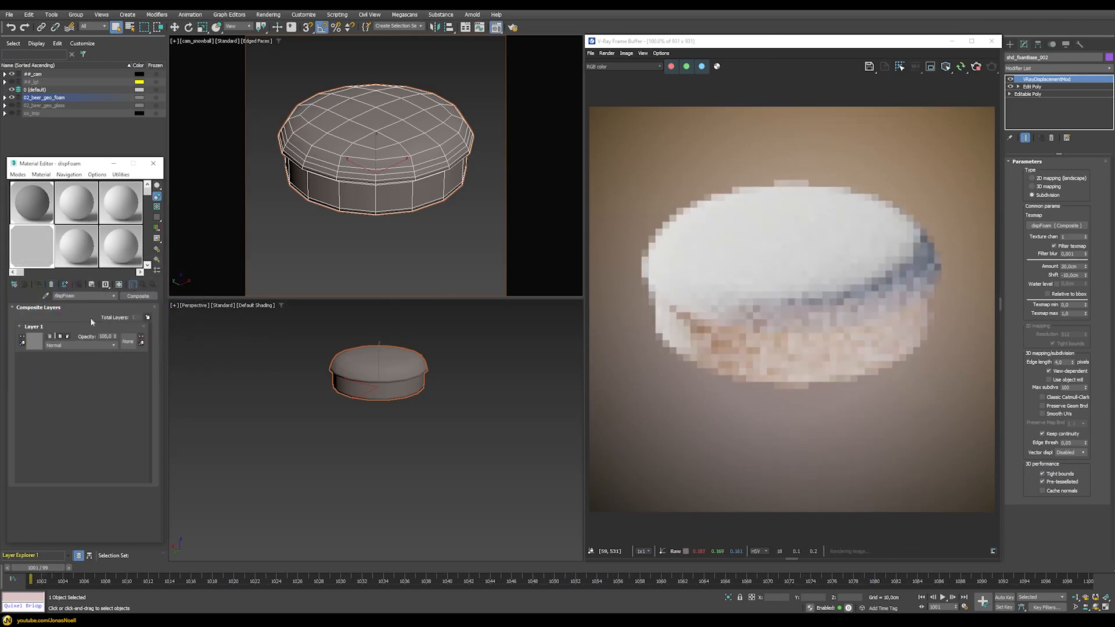
left_click(147, 317)
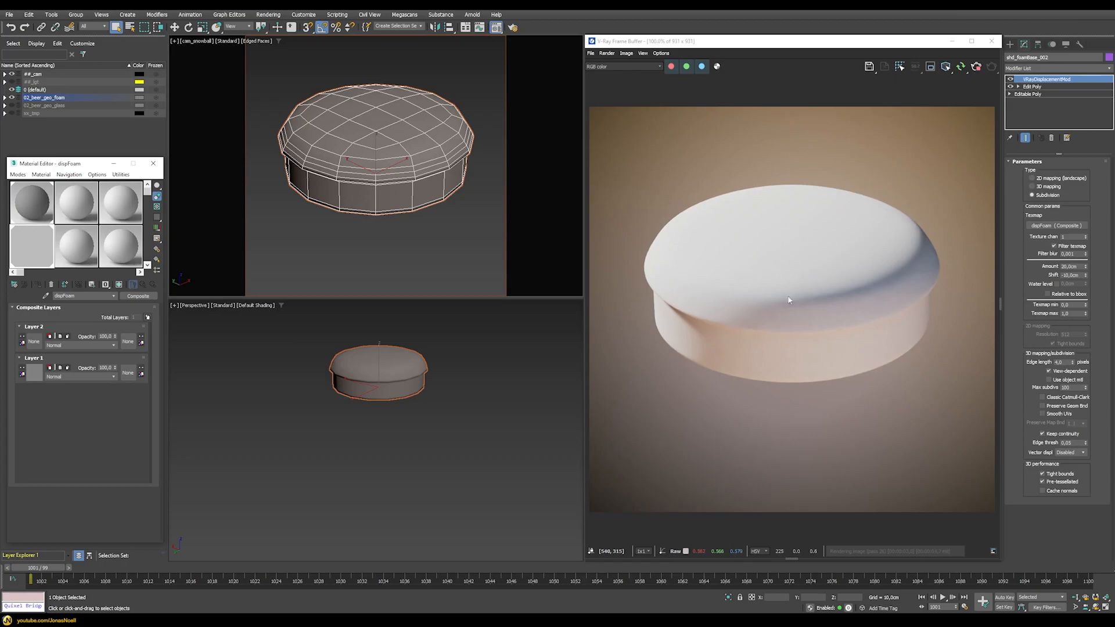
left_click(33, 342)
type("vrayc")
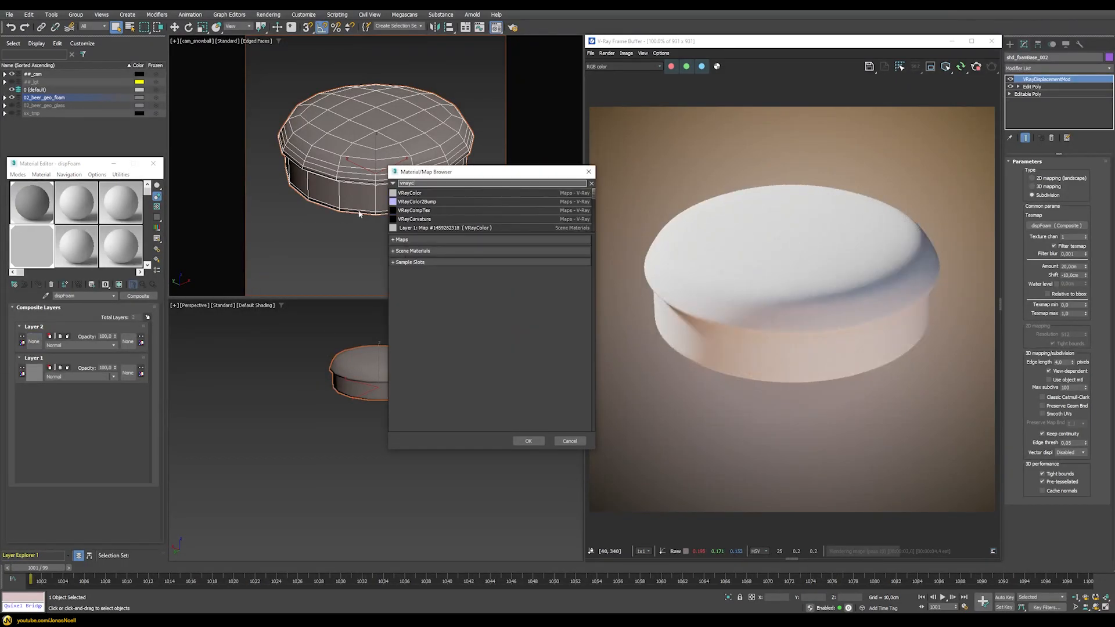
double_click(406, 194)
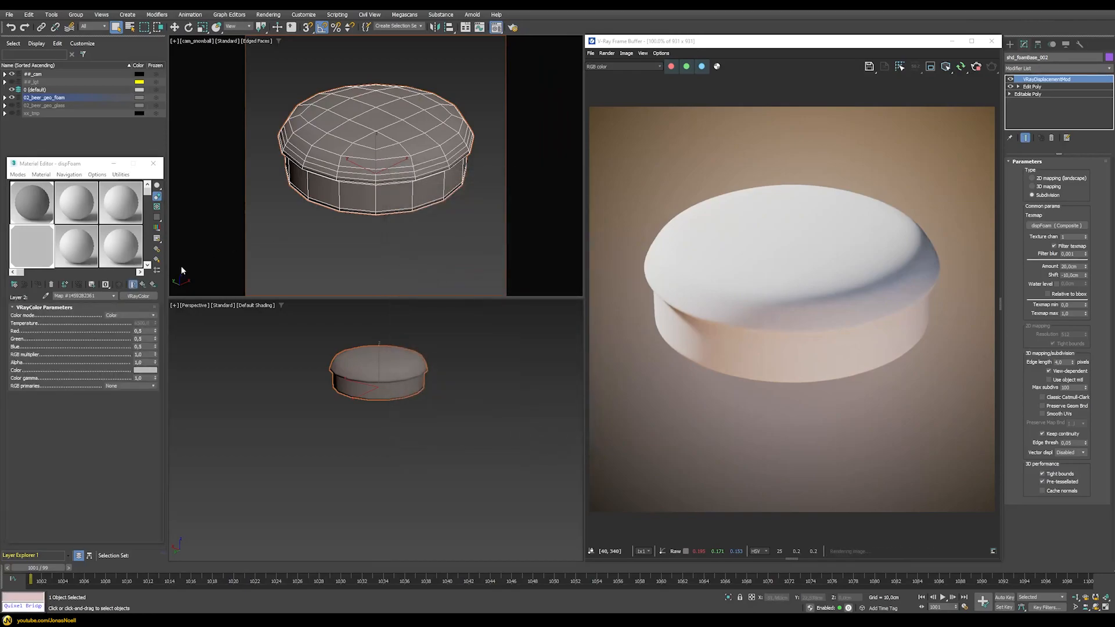
Set the colour of the Layer 2 VRayColor map to a grey with a value of 100
left_click(154, 374)
double_click(224, 291)
type("100")
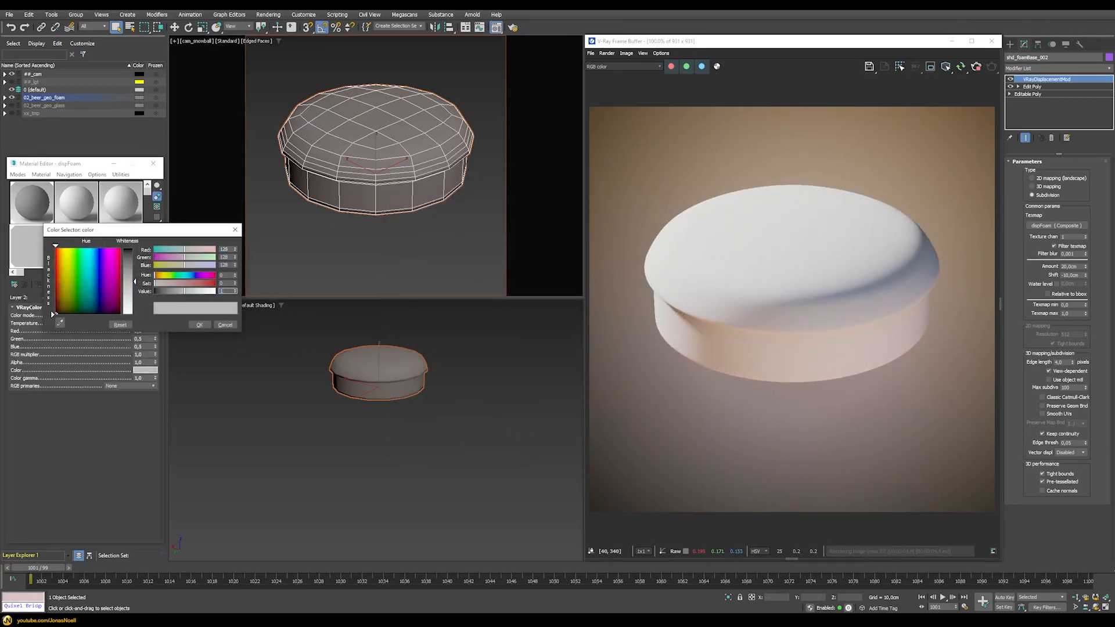
key("Return")
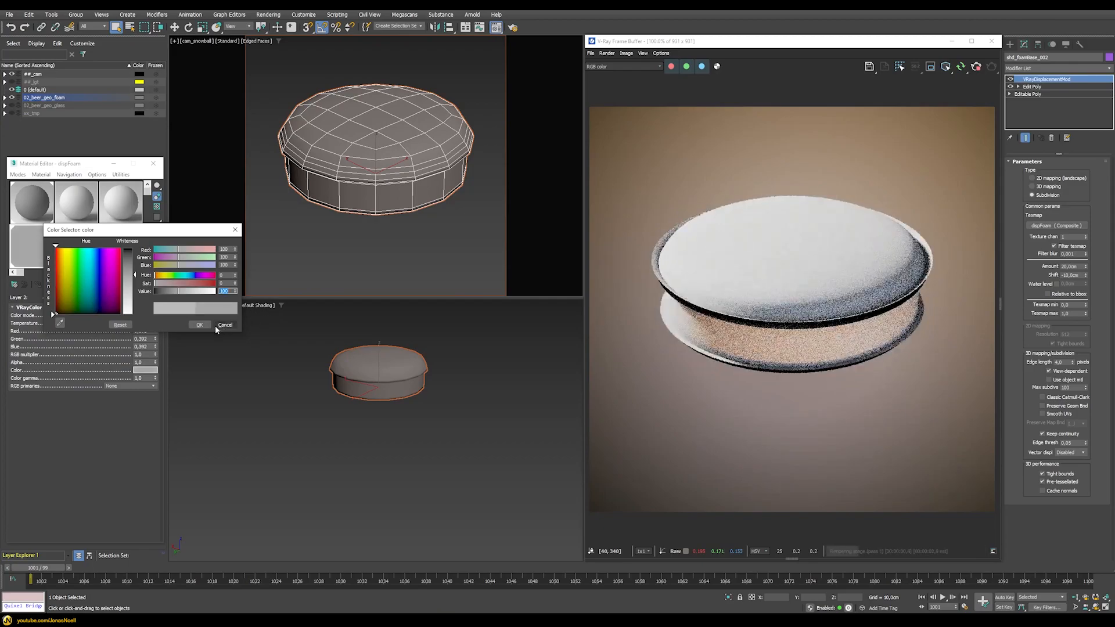
left_click(204, 323)
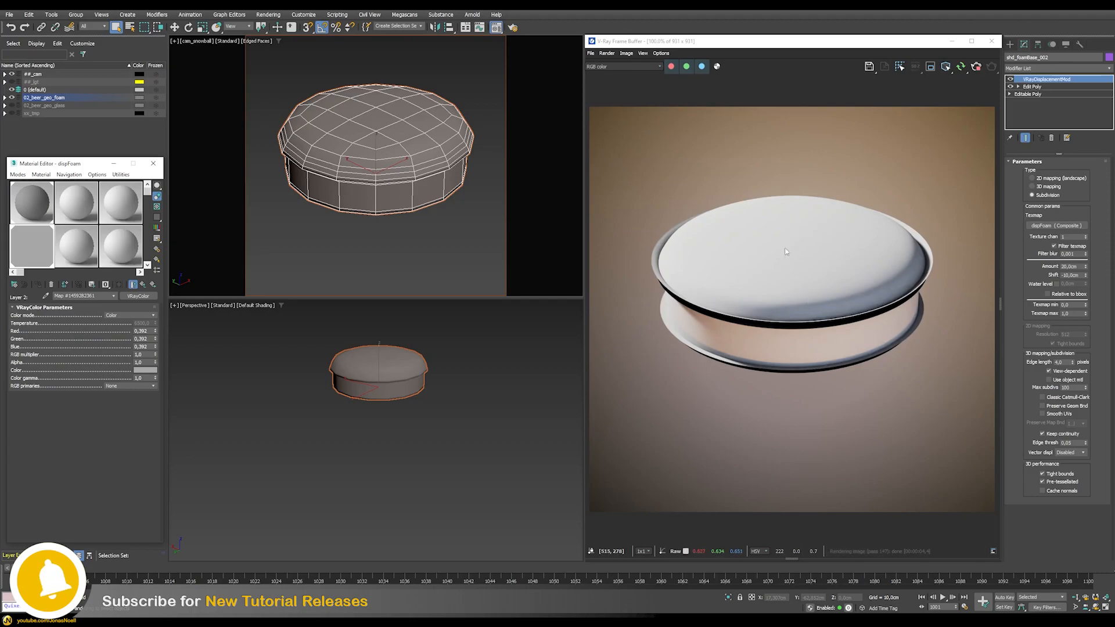
Assign a Cellular map as the mask of Layer 2 in the dispFoam composite
left_click(143, 285)
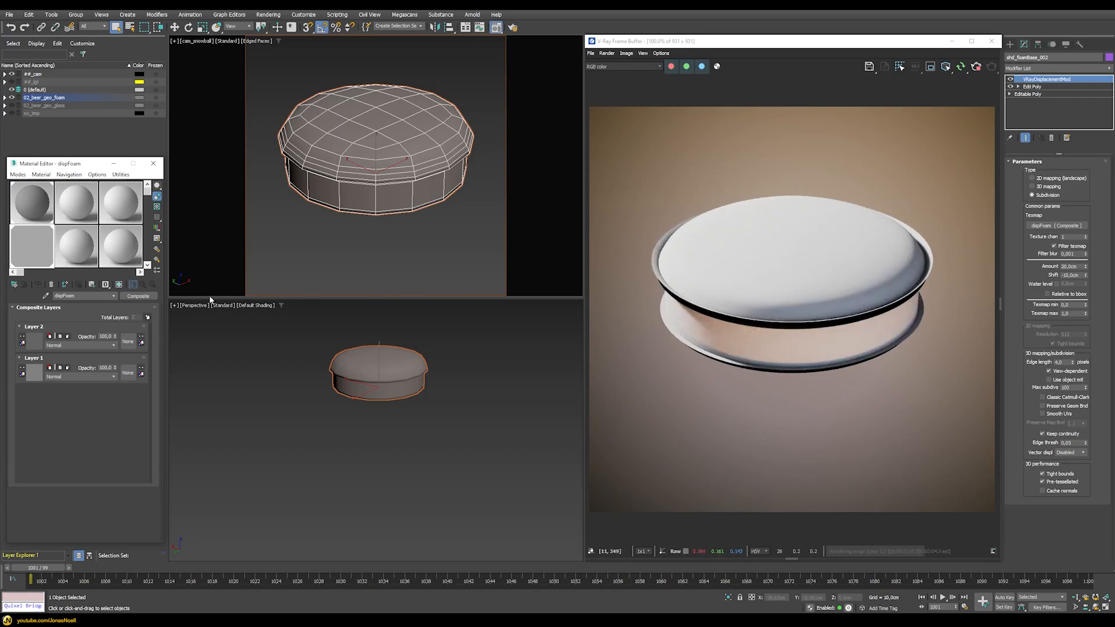
left_click(129, 341)
type("cell")
key("Return")
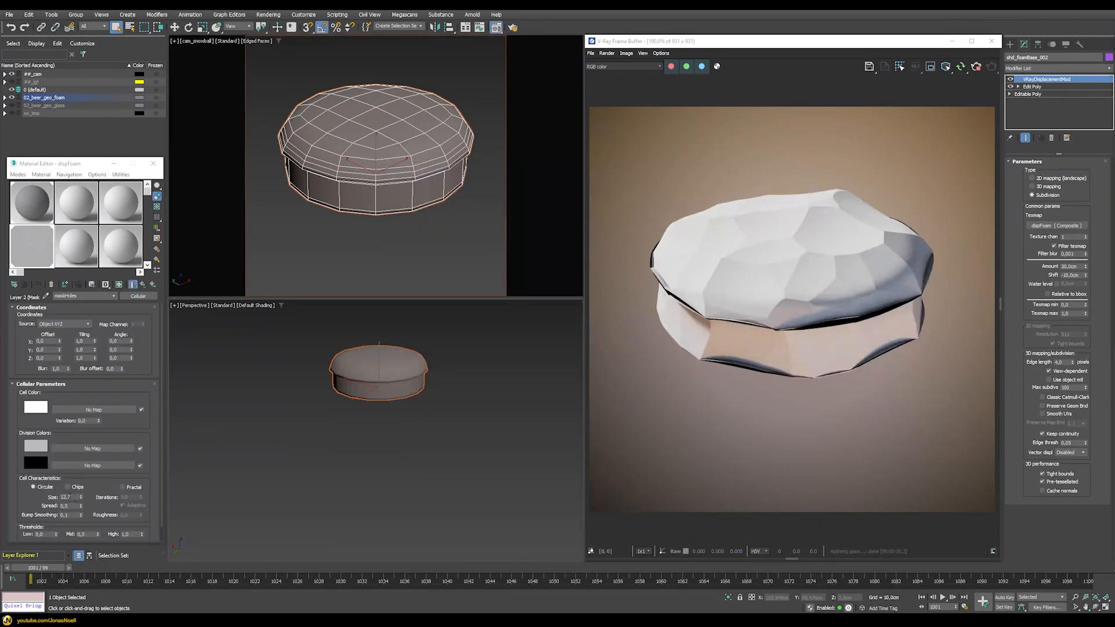
Set the Cellular mask's cell size to 5 and its spread to 1
double_click(69, 497)
type("5")
key("Tab")
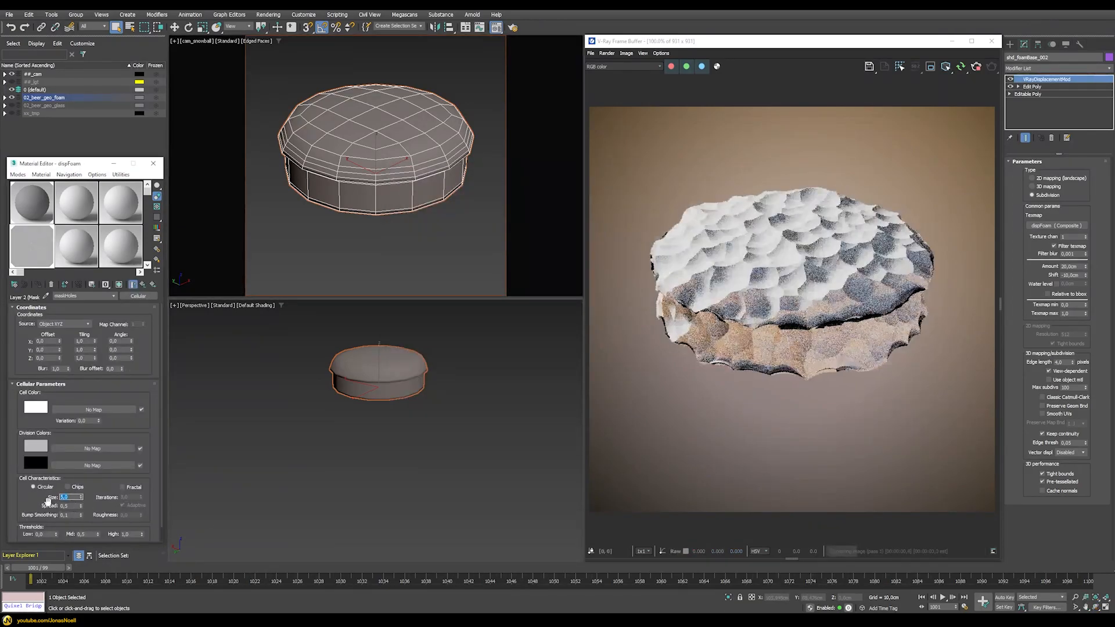
type("1")
key("Return")
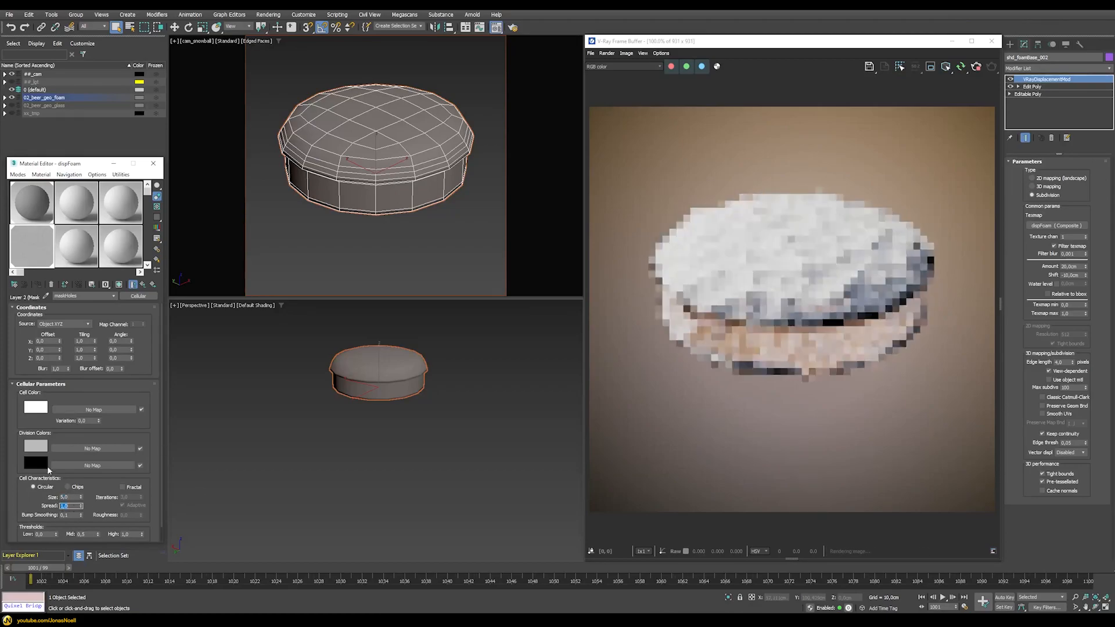
Make the Cellular mask fractal with 4 iterations and a roughness of 1
left_click(122, 487)
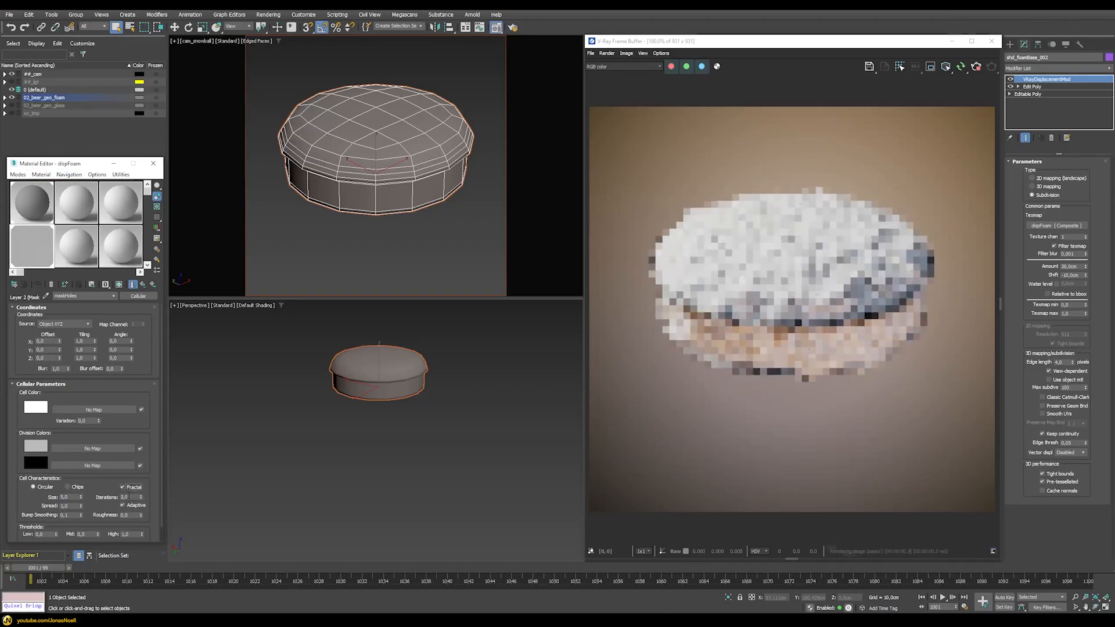
double_click(128, 497)
type("4")
key("Return")
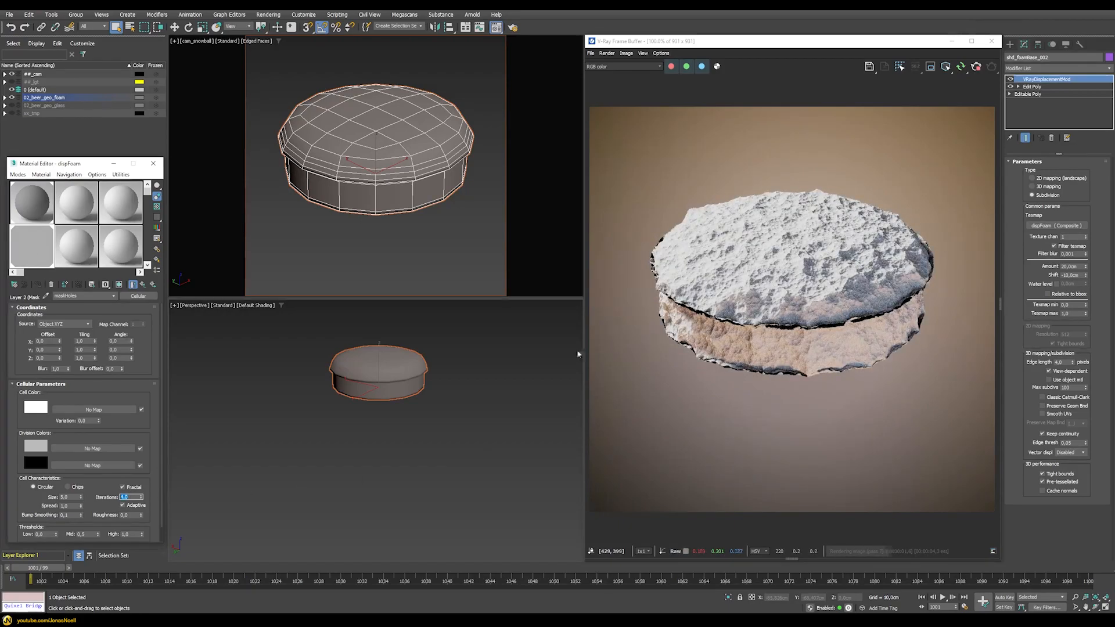
double_click(131, 515)
key("Return")
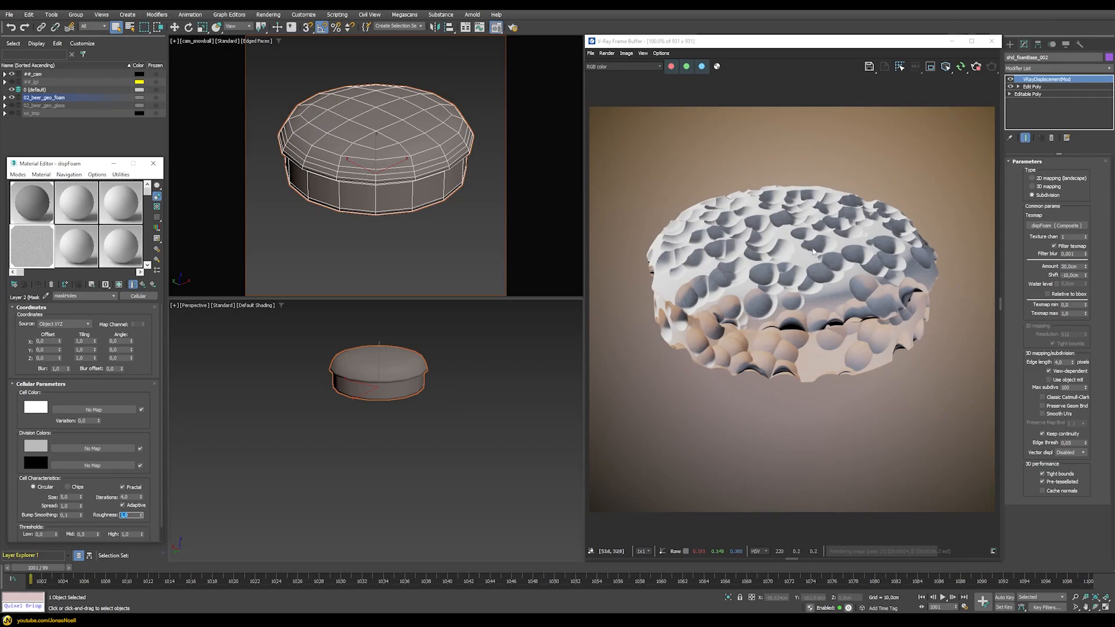
Set the first division colour of the Cellular mask to black
left_click(36, 447)
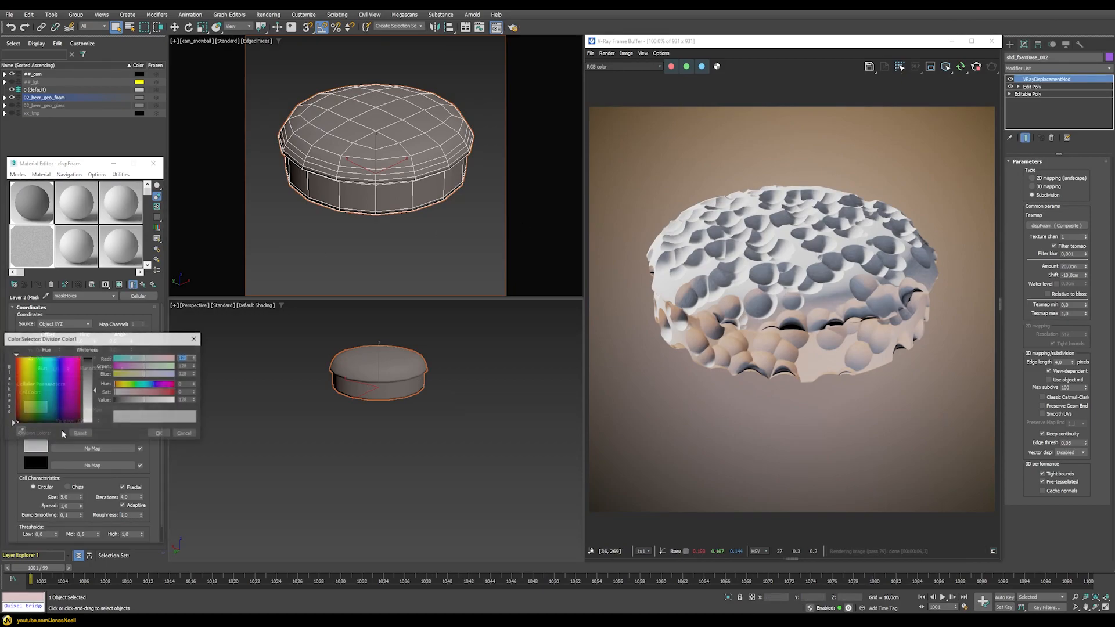
left_click_drag(159, 401, 115, 401)
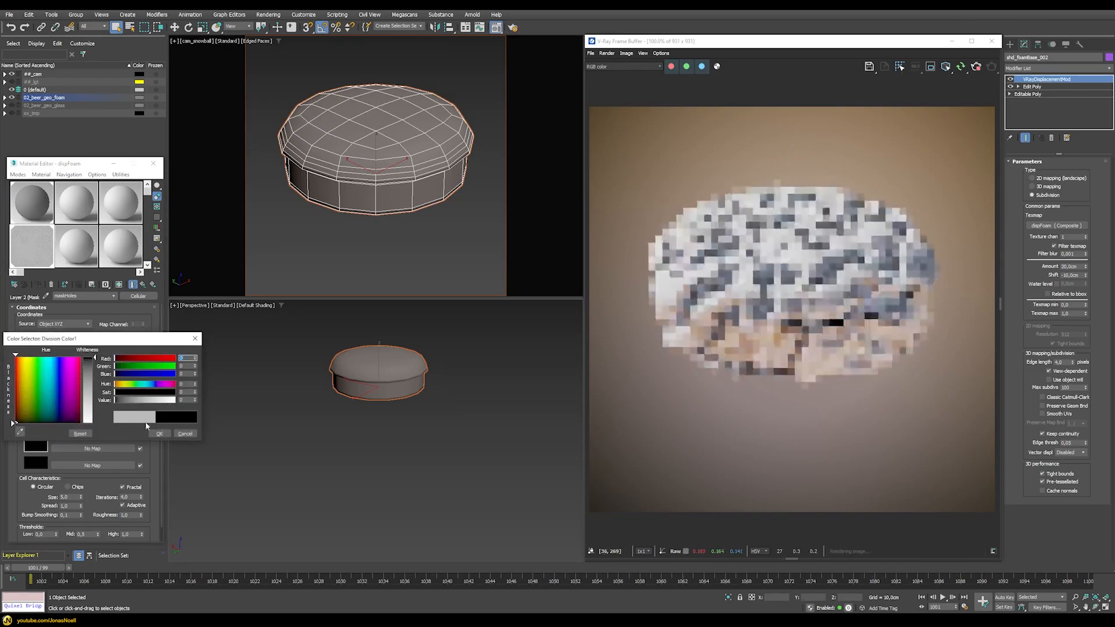
left_click(159, 433)
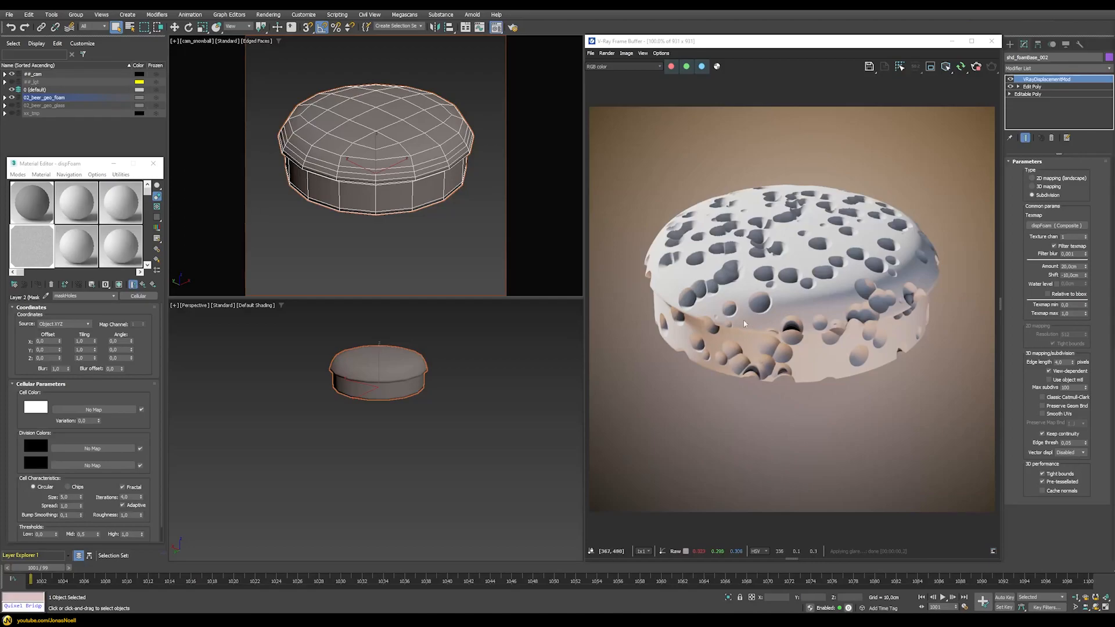
Add a planar UVW Map modifier above Edit Poly, align it to the Y axis and fit it to the mesh
left_click(1031, 87)
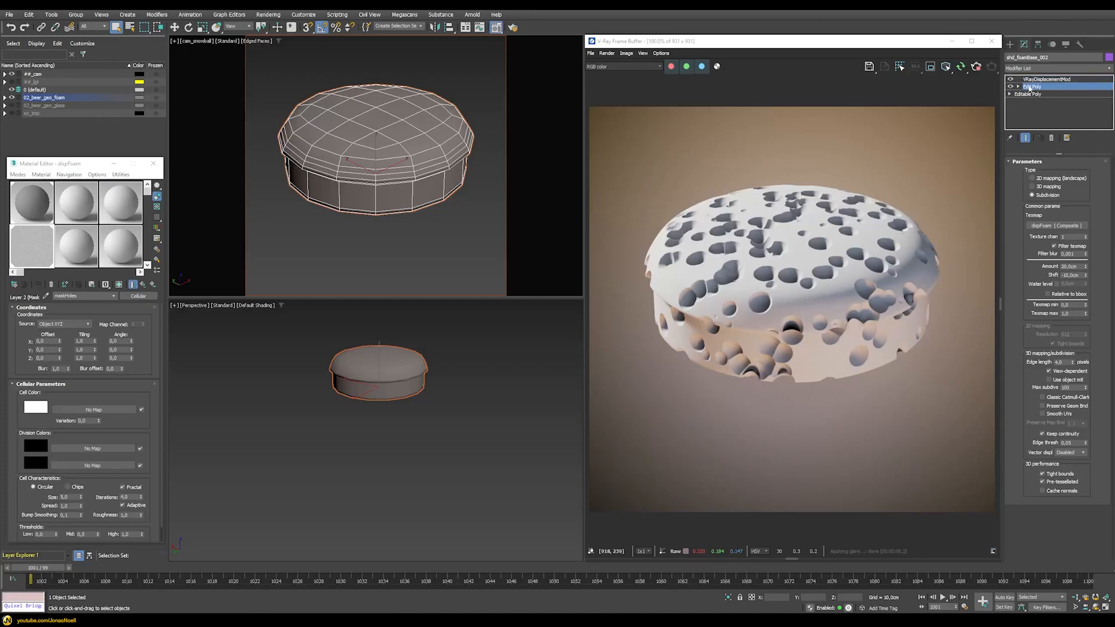
left_click(1025, 70)
key("u")
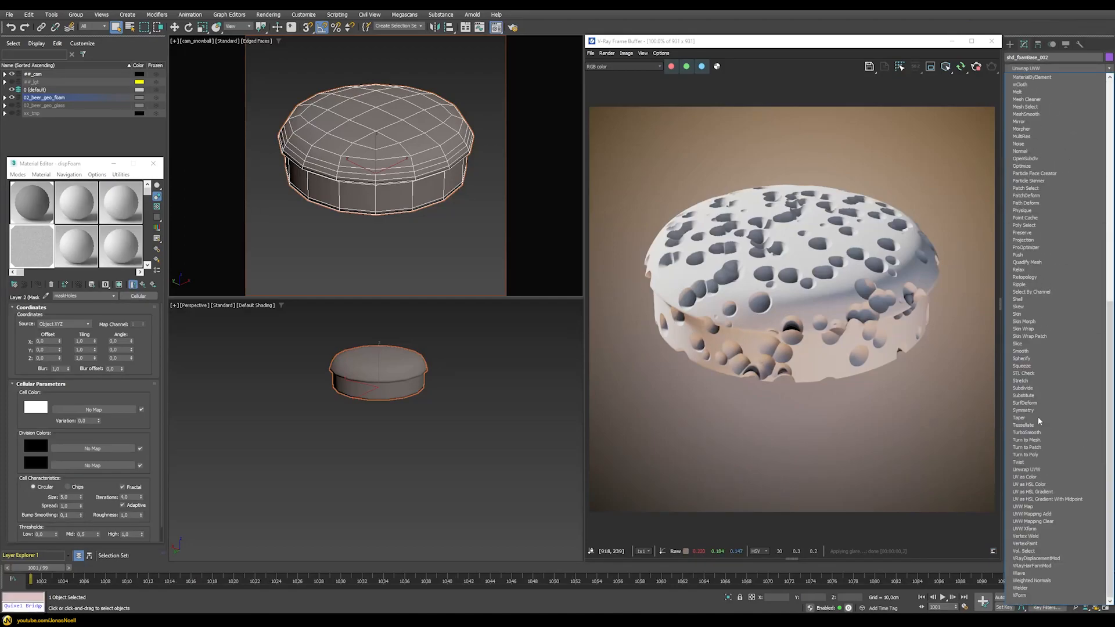
left_click(1023, 507)
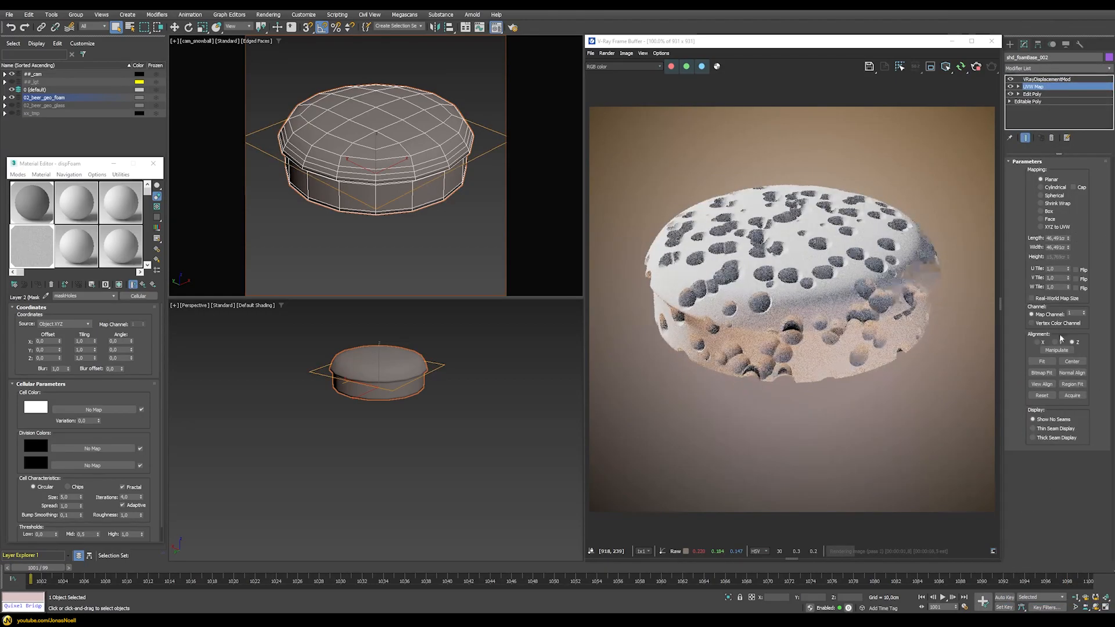
left_click(1060, 342)
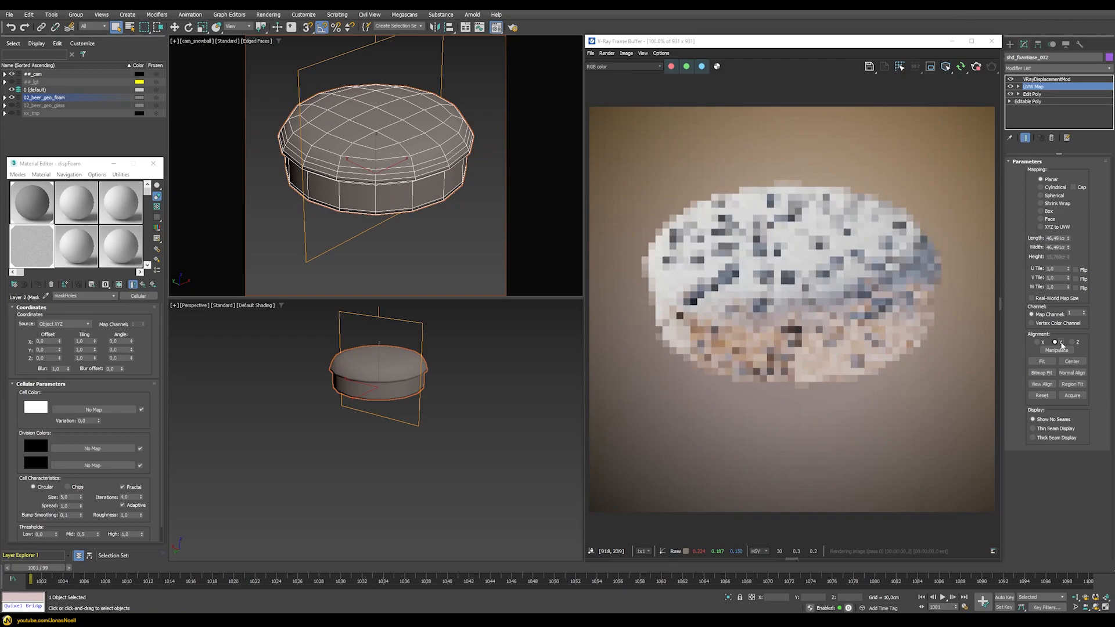
left_click(1041, 361)
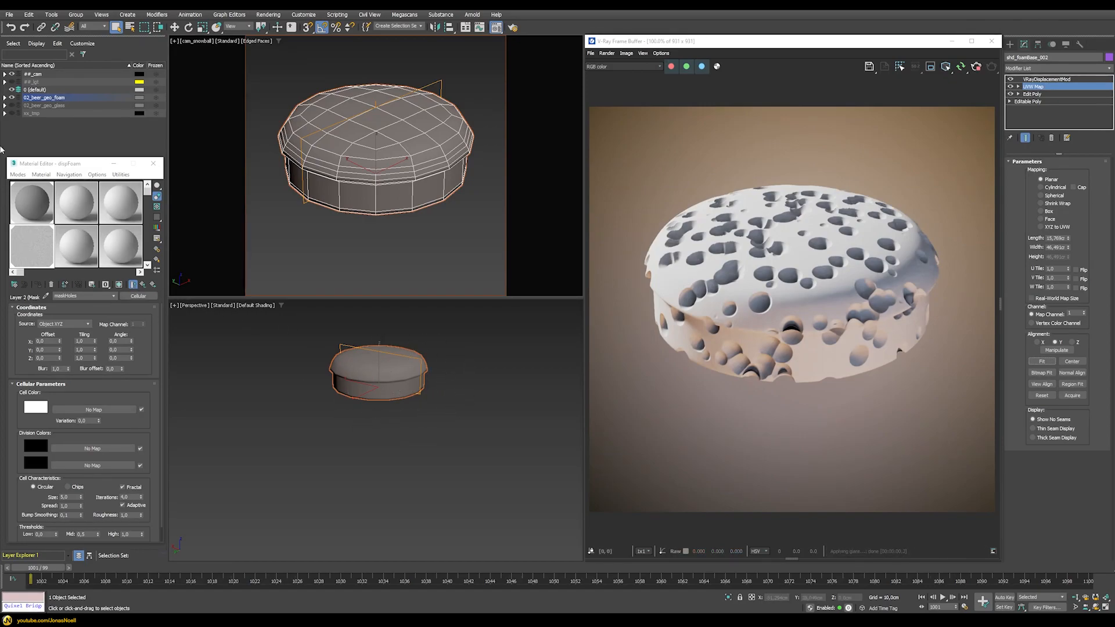
Switch the Material Editor to Slate mode to work with the dispFoam node network
left_click(18, 174)
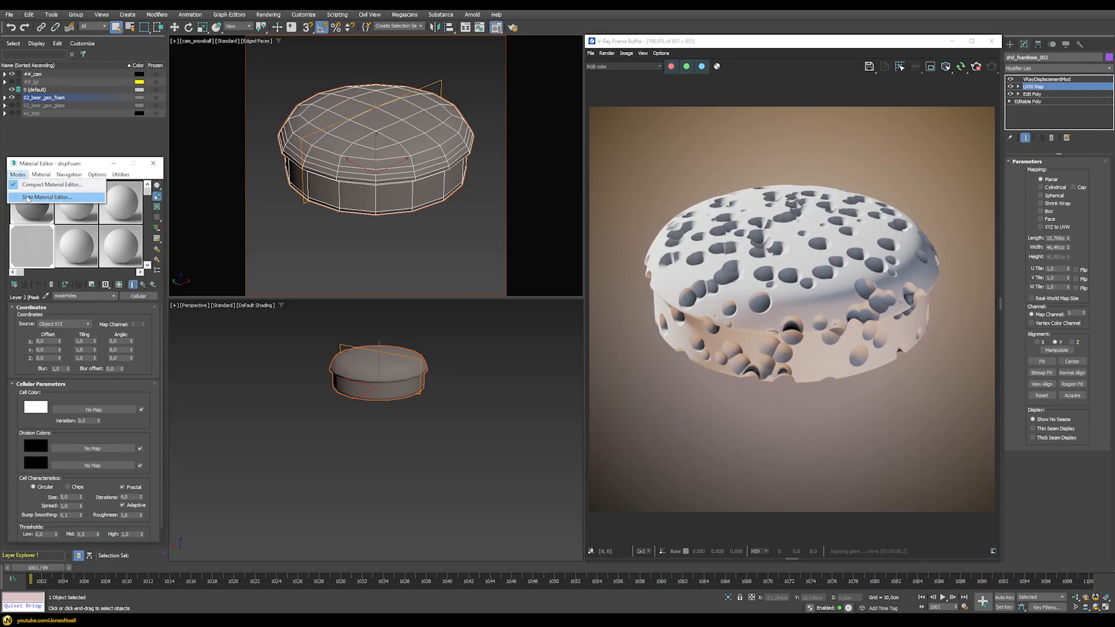
left_click(28, 198)
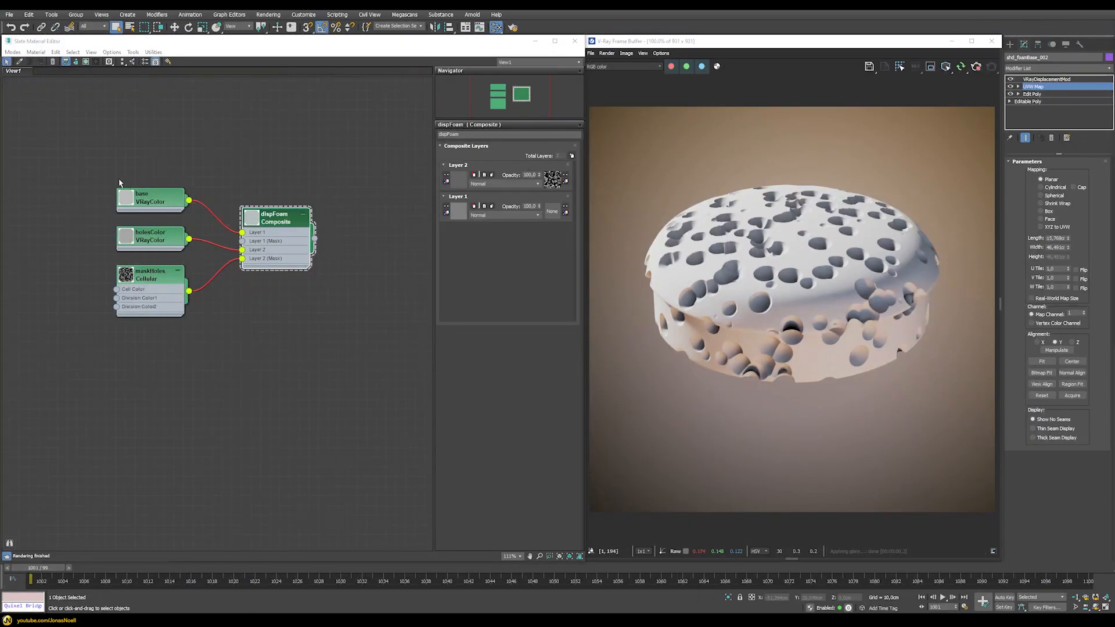
Try a dark grey of 29 and a light grey of 174 on the holesColor map, and cancel the colour change
double_click(156, 245)
left_click(566, 209)
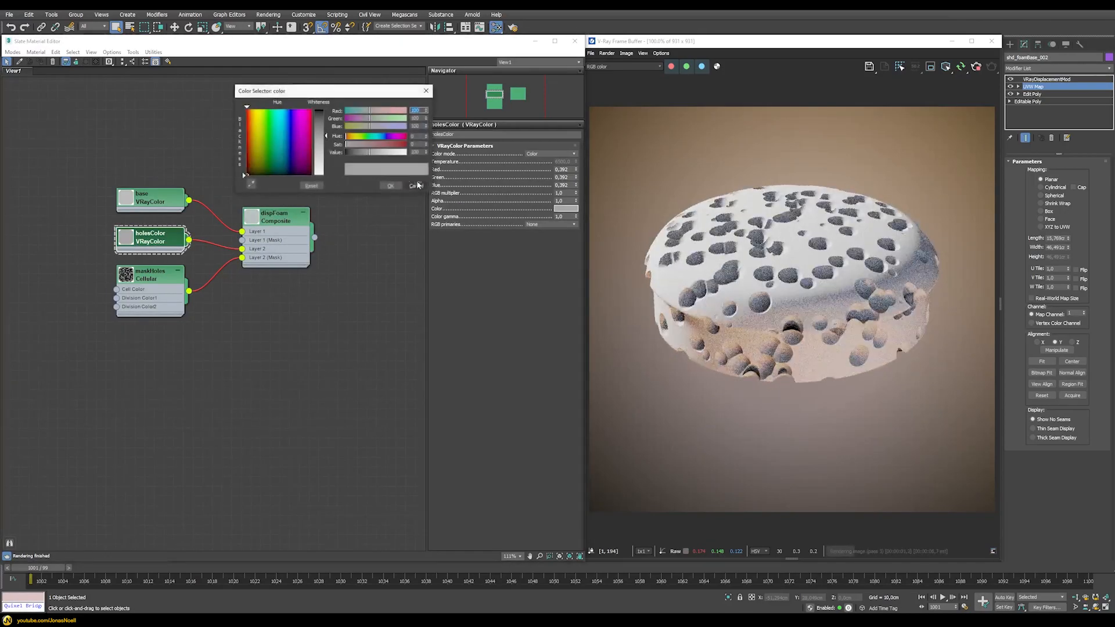
left_click(350, 151)
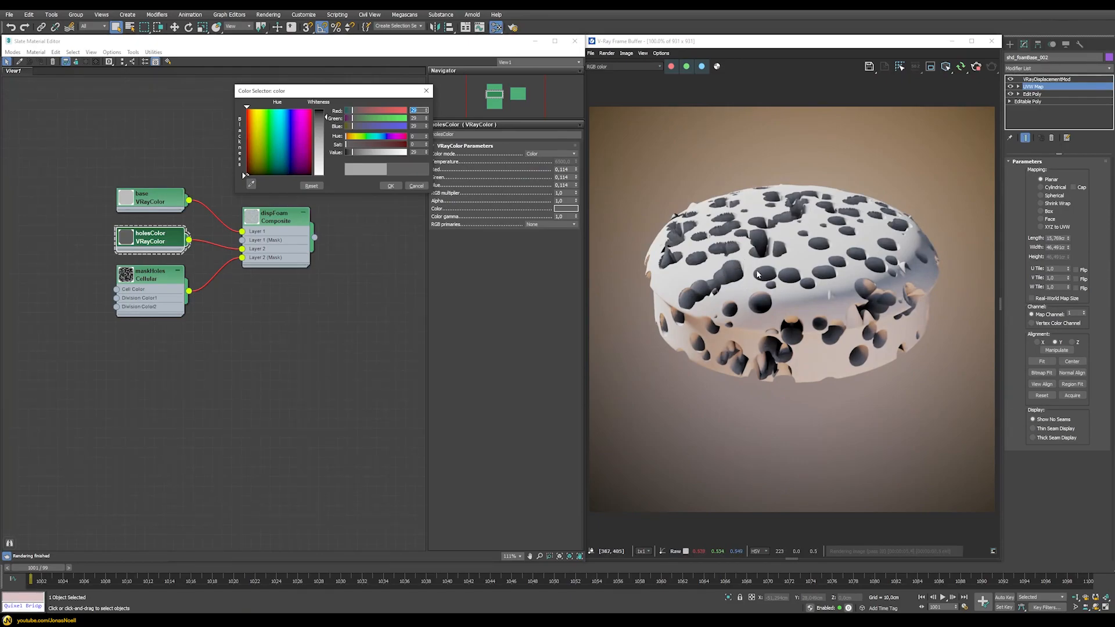
left_click(387, 153)
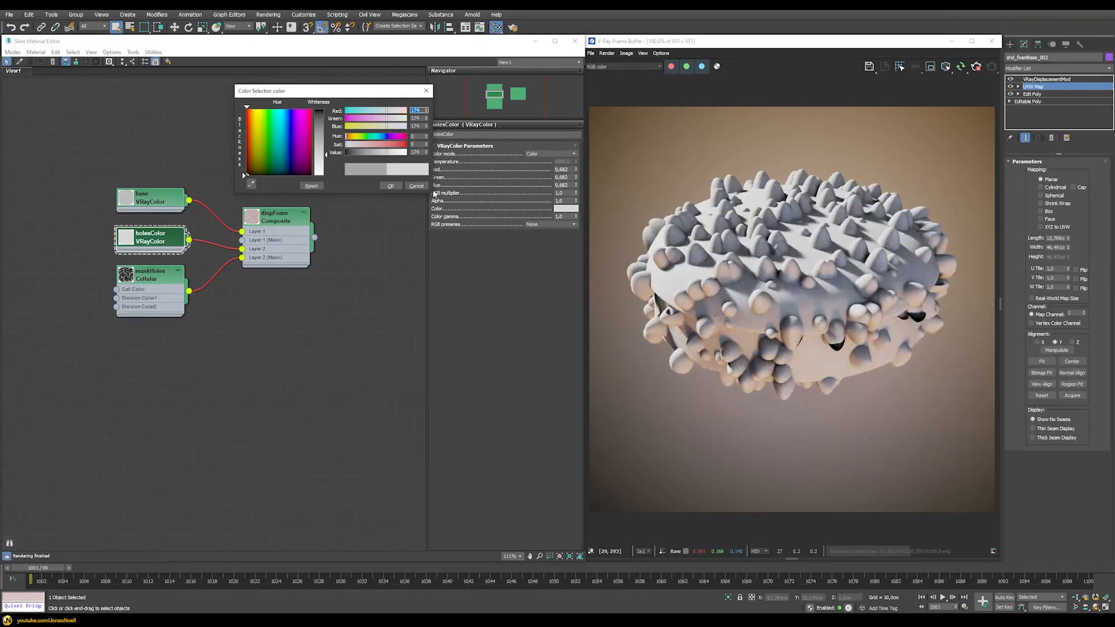
left_click(416, 185)
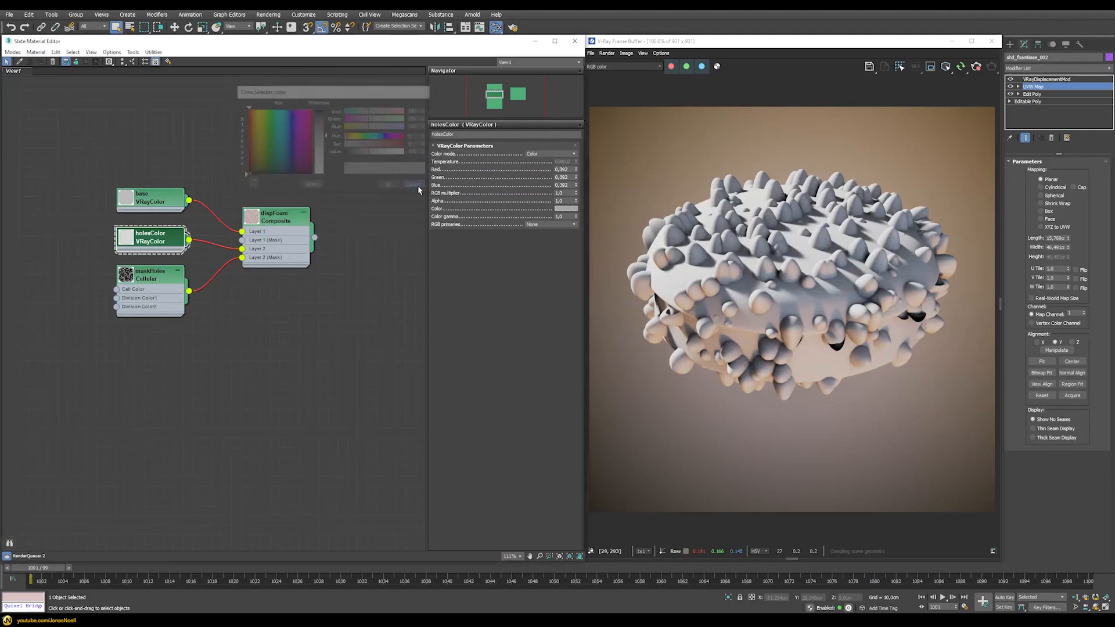
Assign a Gradient Ramp map to the cell colour of maskHoles and set its W angle to -90
left_click(144, 278)
double_click(144, 277)
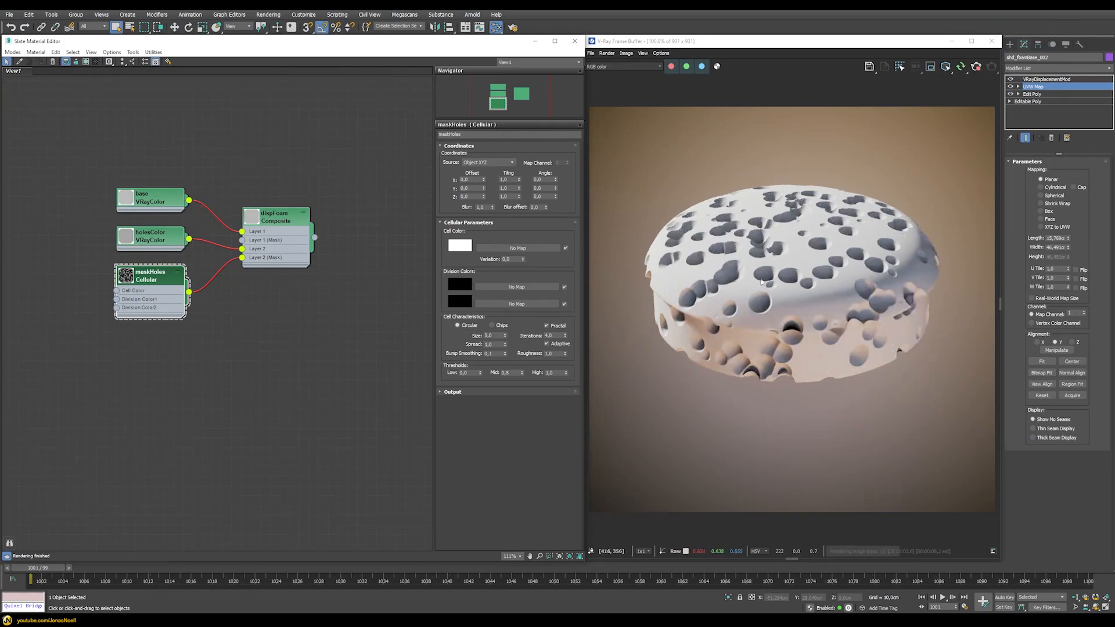
left_click(485, 248)
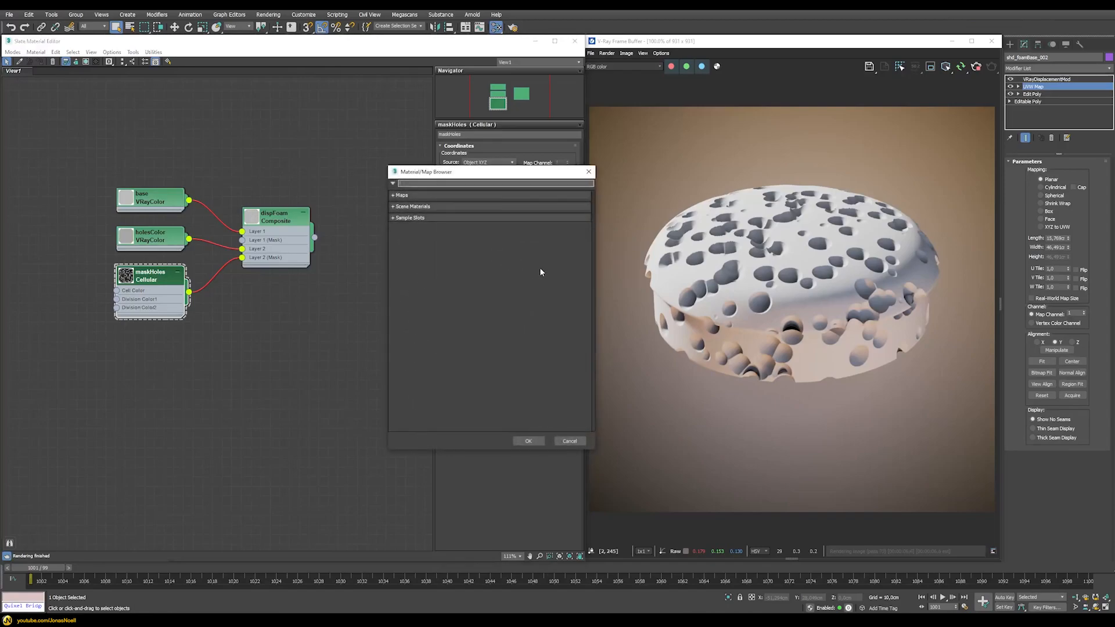
type("gra")
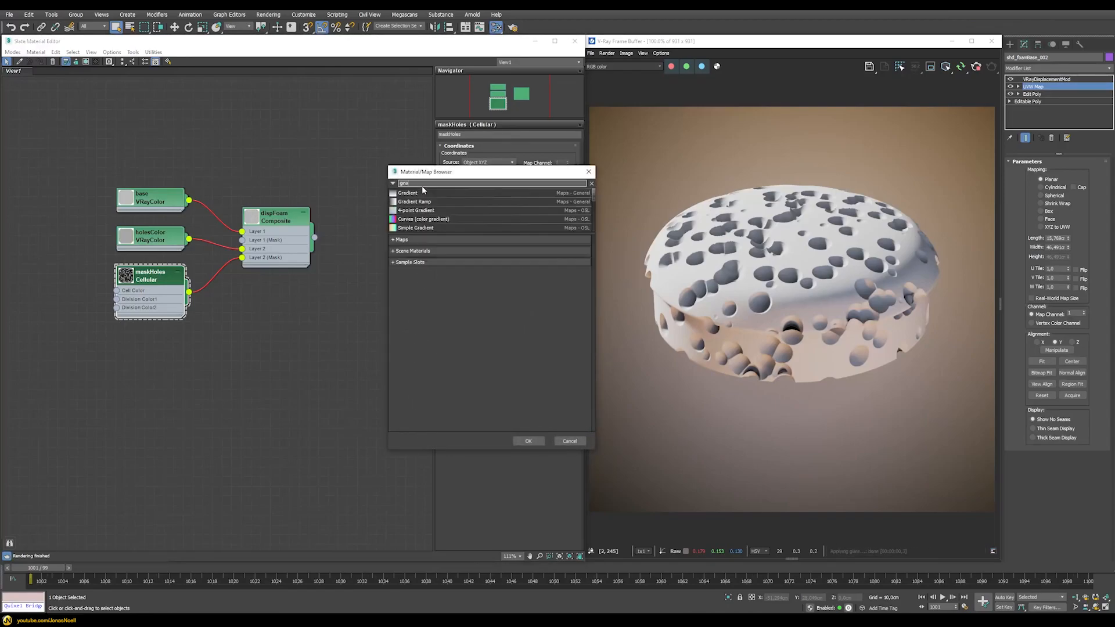
double_click(415, 201)
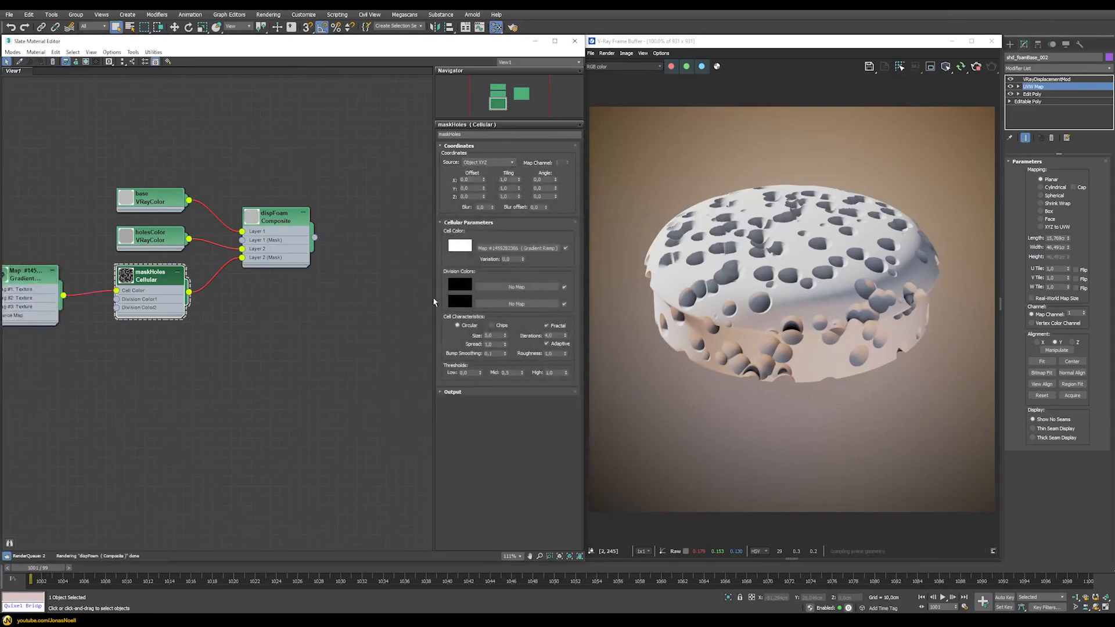
left_click_drag(26, 274, 54, 360)
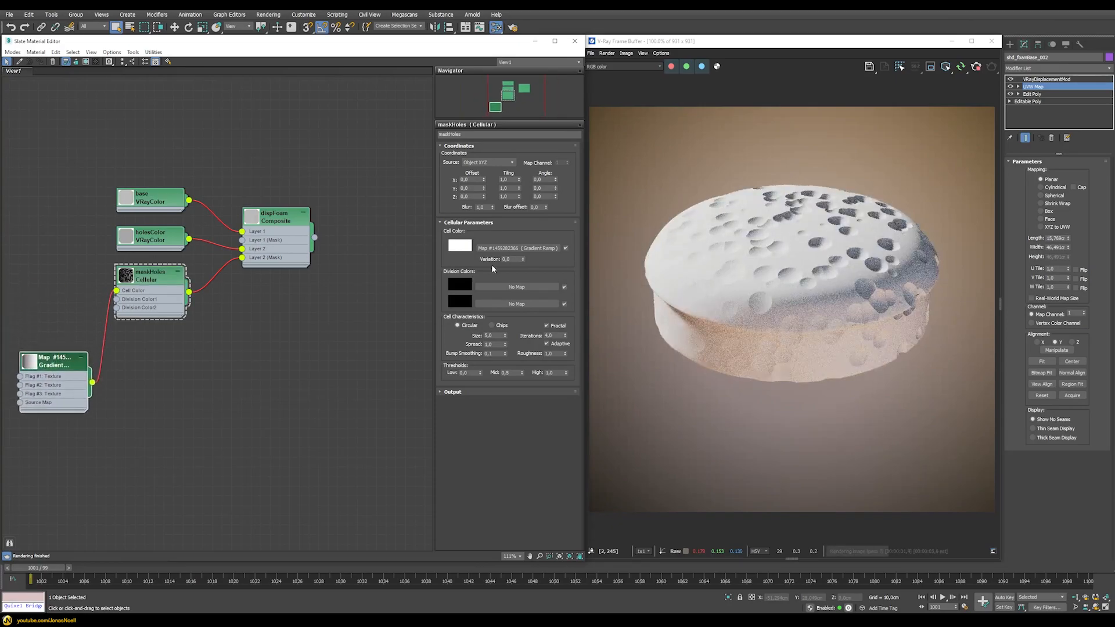
double_click(75, 366)
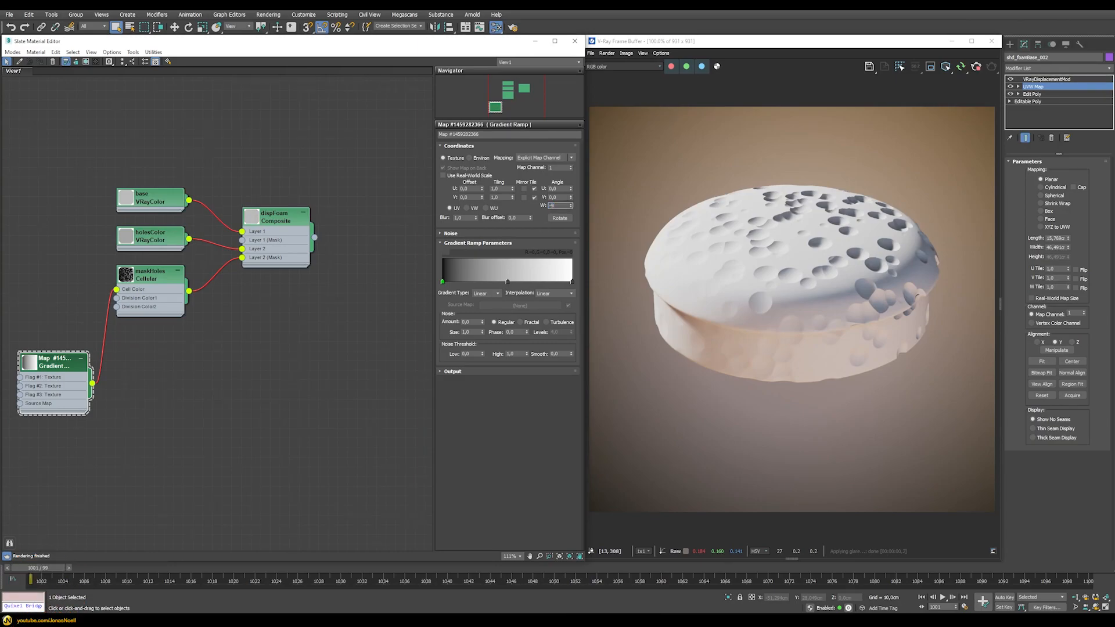
key("Return")
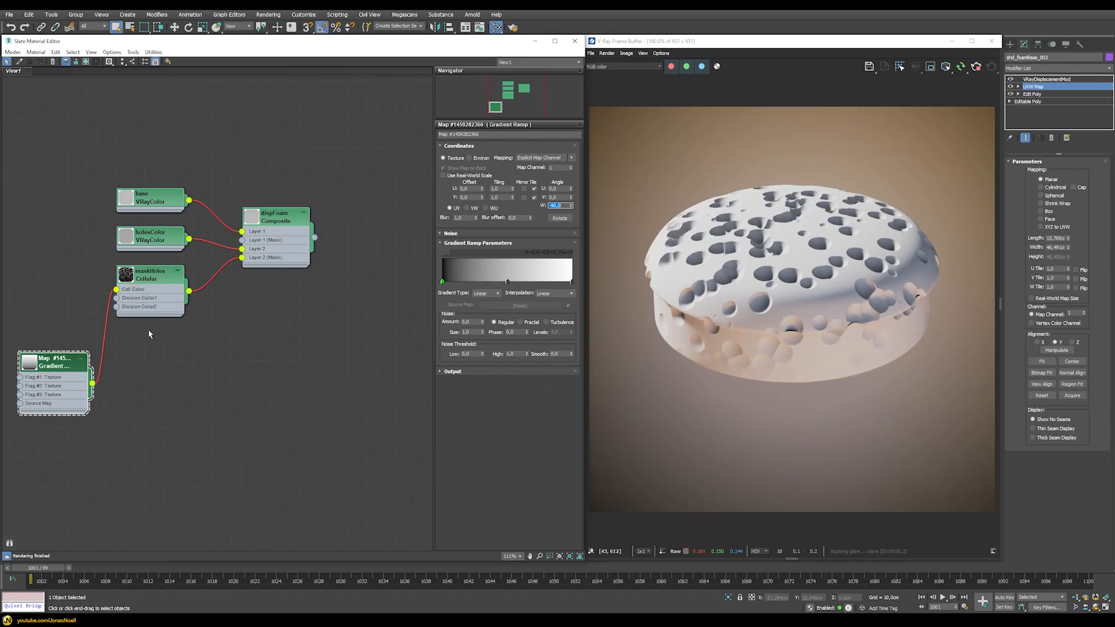
Replace the Gradient Ramp on the maskHoles cell colour with a pasted copy of the prepared ramp, placing its node below maskHoles
left_click(41, 381)
key("Delete")
double_click(145, 277)
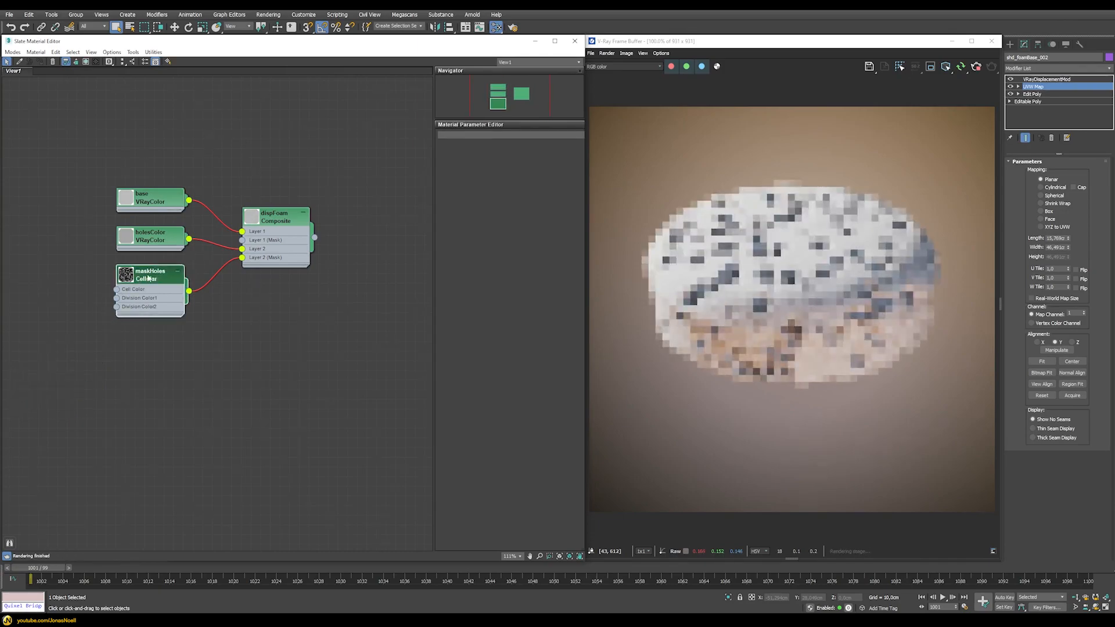
right_click(496, 244)
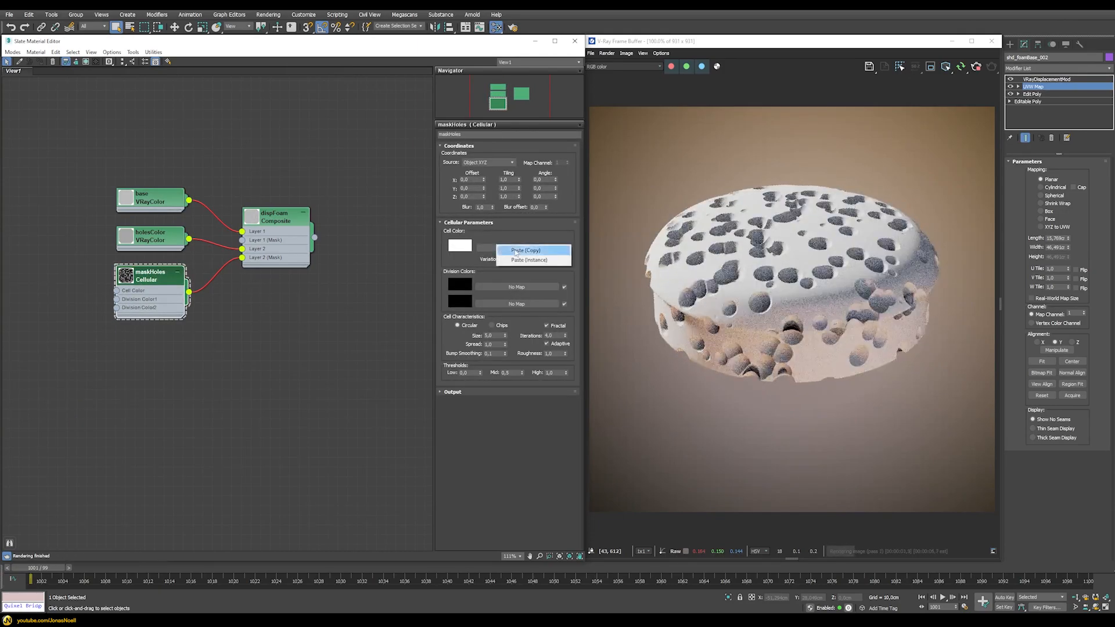
left_click(517, 250)
left_click_drag(15, 264, 33, 360)
double_click(41, 352)
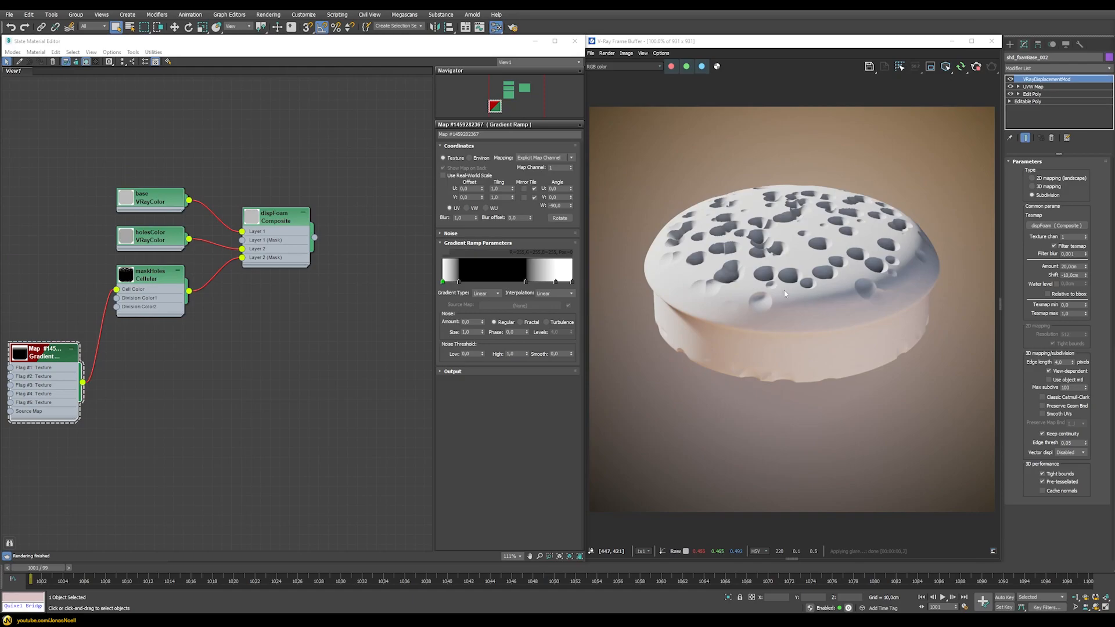
Add a third layer to the dispFoam composite and move the masked holes layer up to Layer 3
double_click(276, 223)
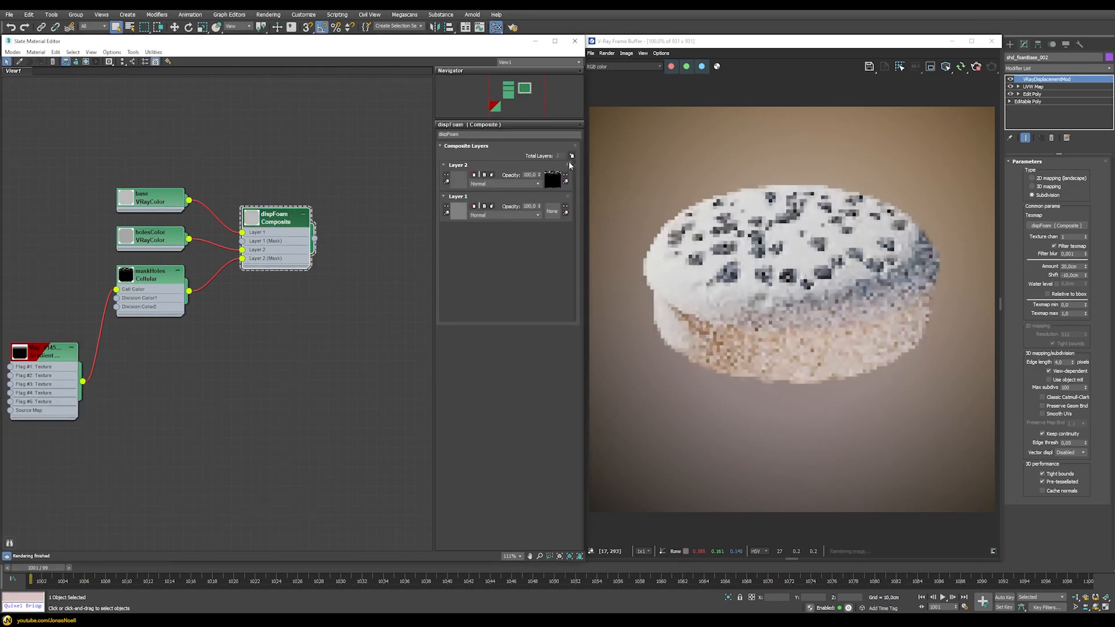
left_click(572, 157)
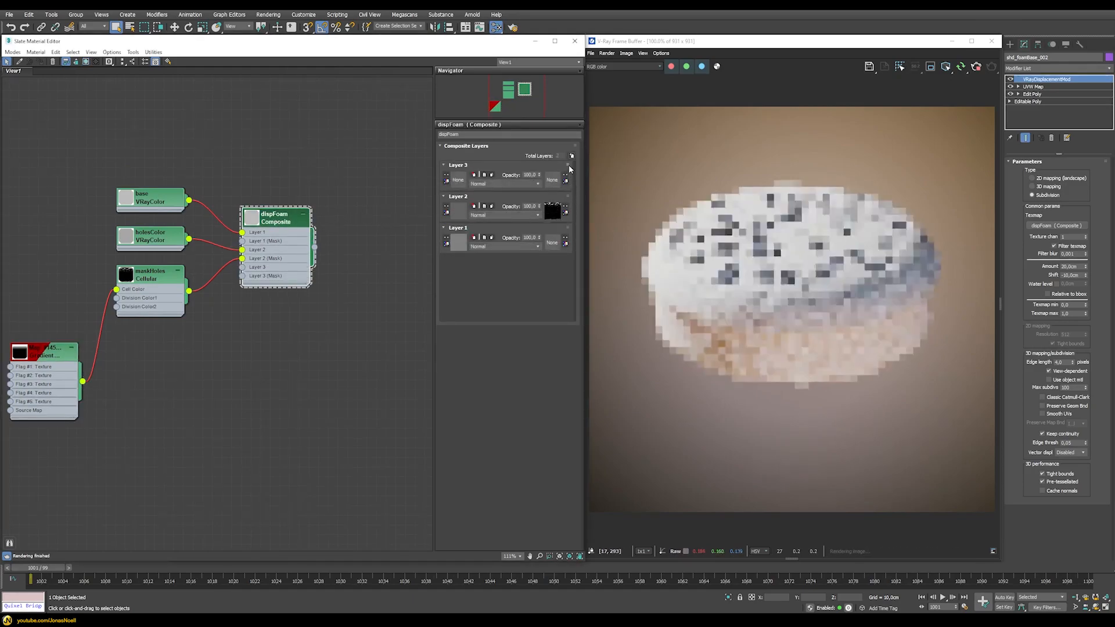
left_click_drag(561, 214, 553, 180)
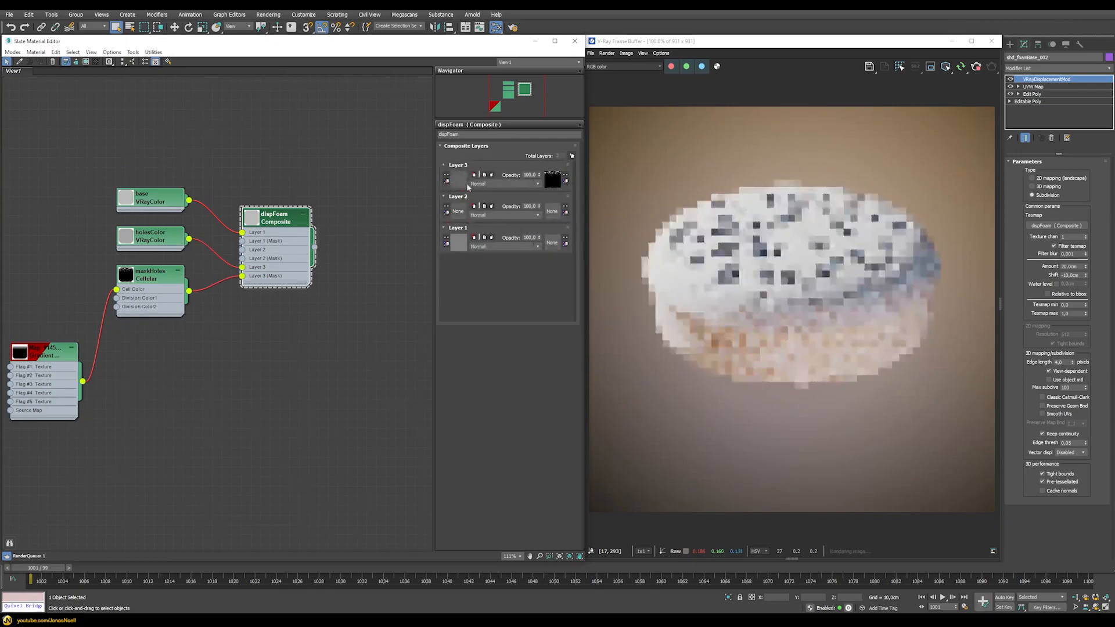
Assign a new Cellular map to Layer 2 of the dispFoam composite and place its node below maskHoles
left_click(458, 212)
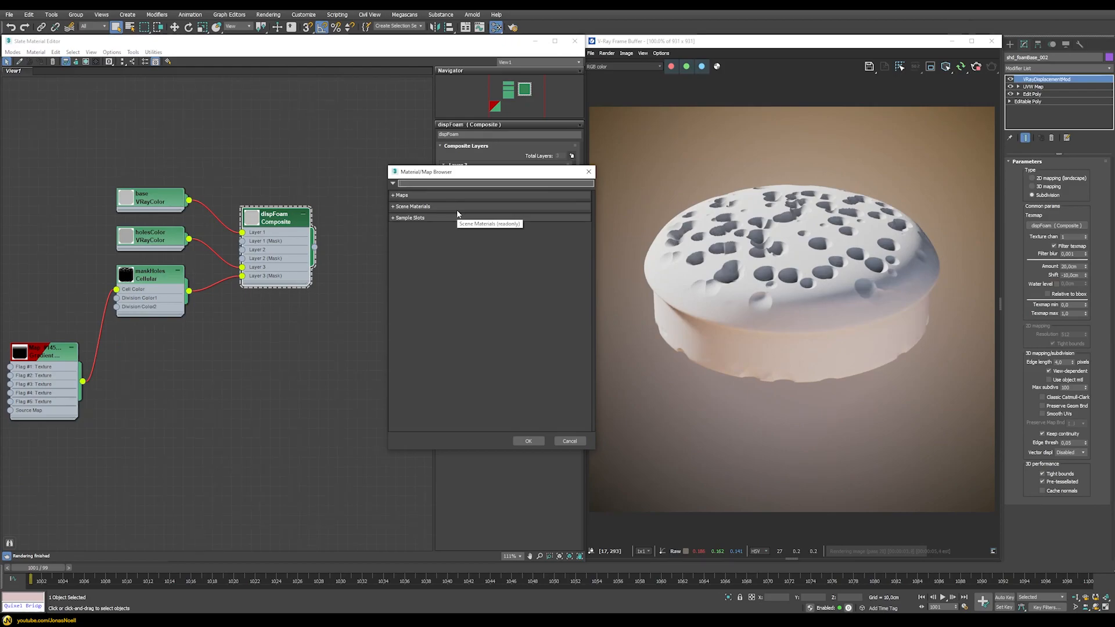
type("cell")
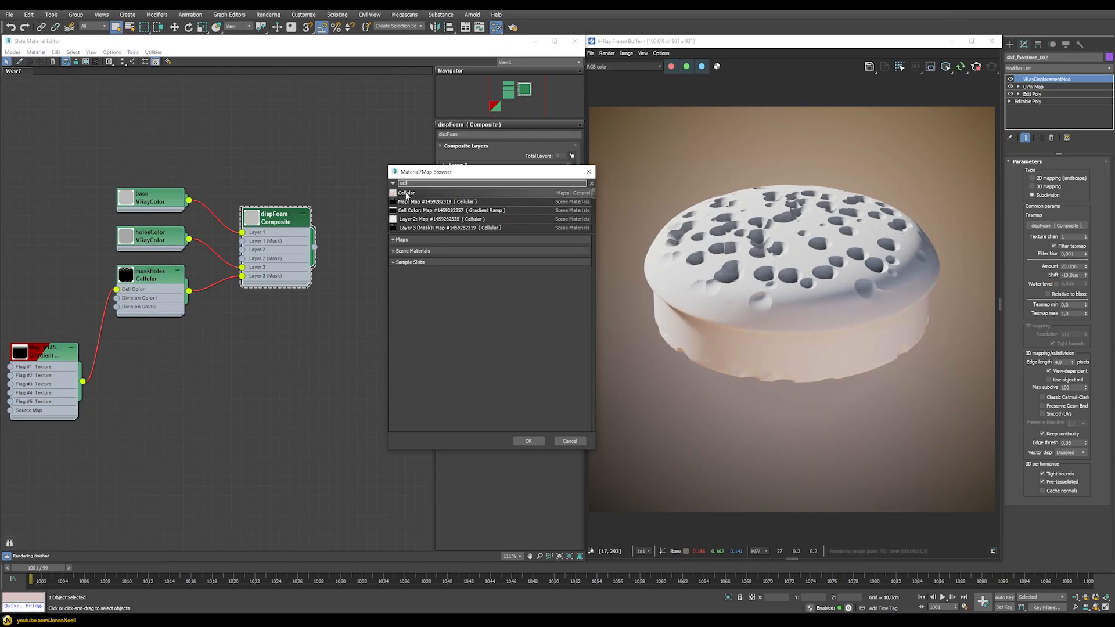
double_click(406, 193)
left_click_drag(160, 240, 165, 376)
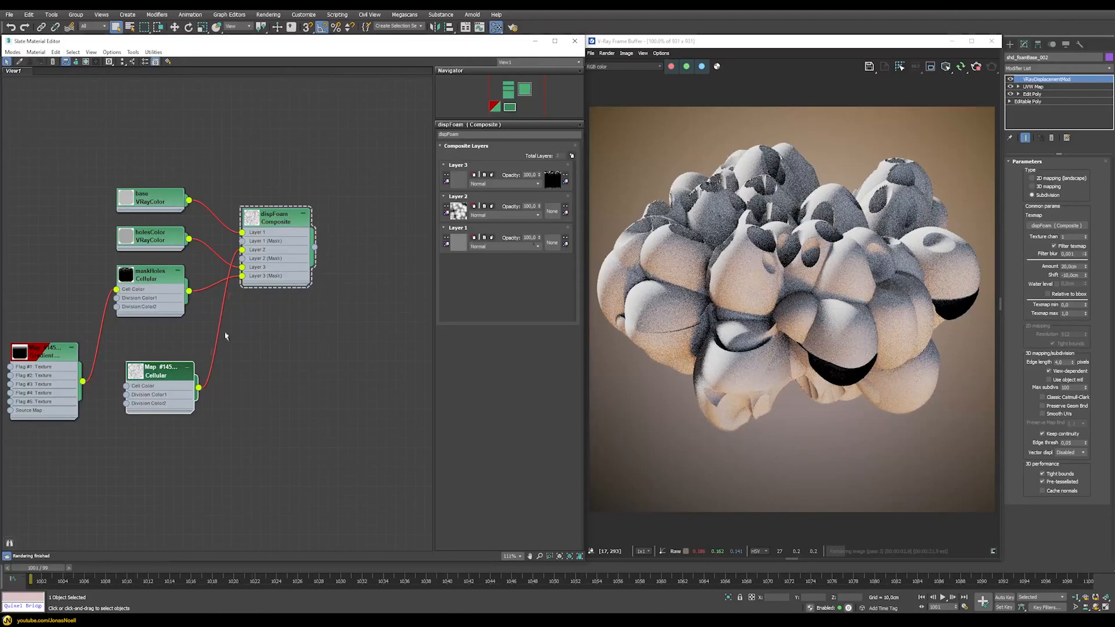
double_click(153, 371)
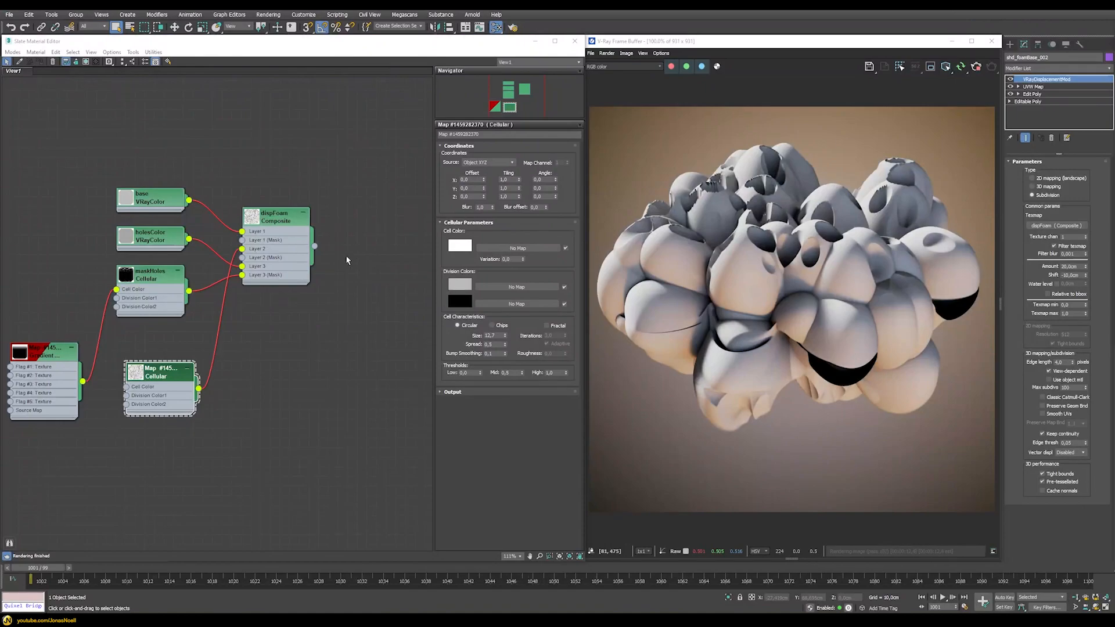
Set the opacity of Layer 2 in the dispFoam composite to 5
double_click(279, 220)
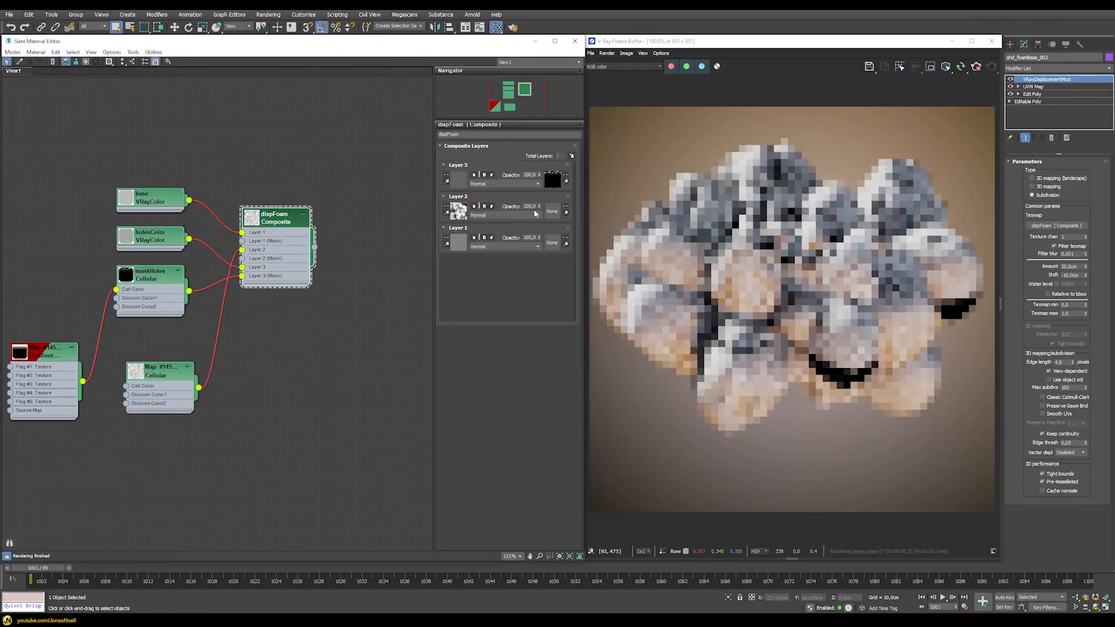
left_click_drag(535, 207, 489, 227)
type("5")
key("Return")
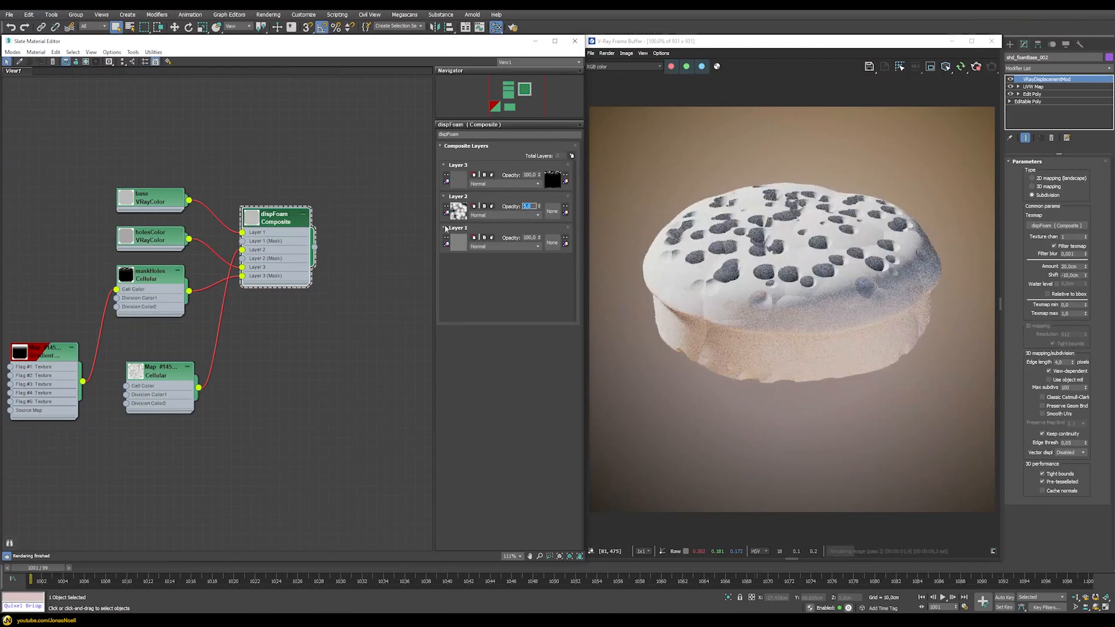
Set the second division colour of the Layer 2 Cellular map to a grey with value 128
double_click(161, 371)
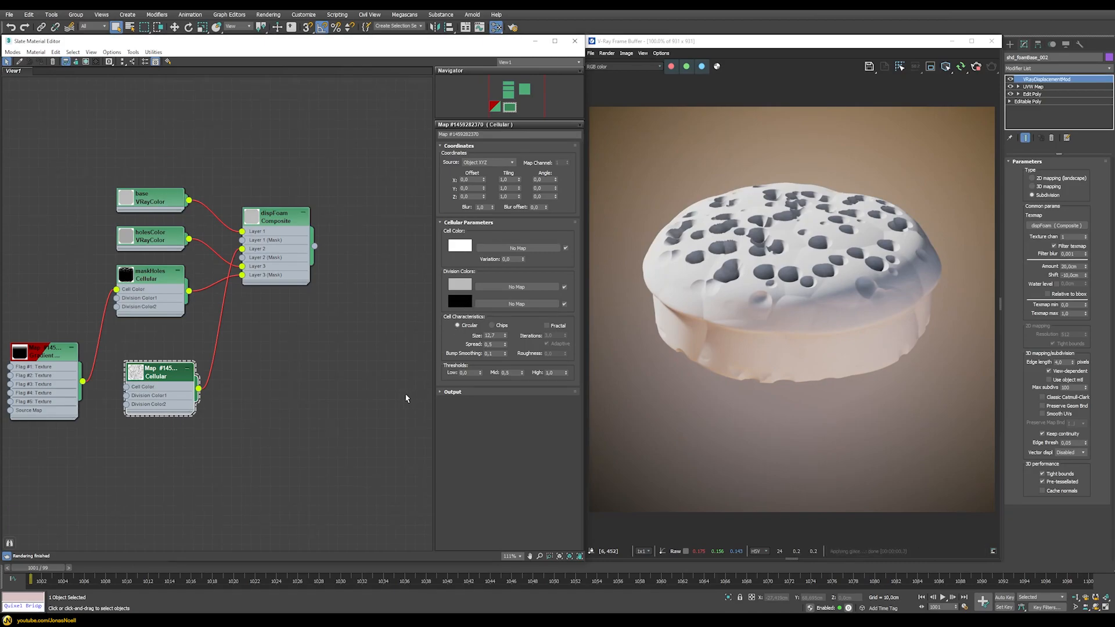
left_click(456, 297)
type("128")
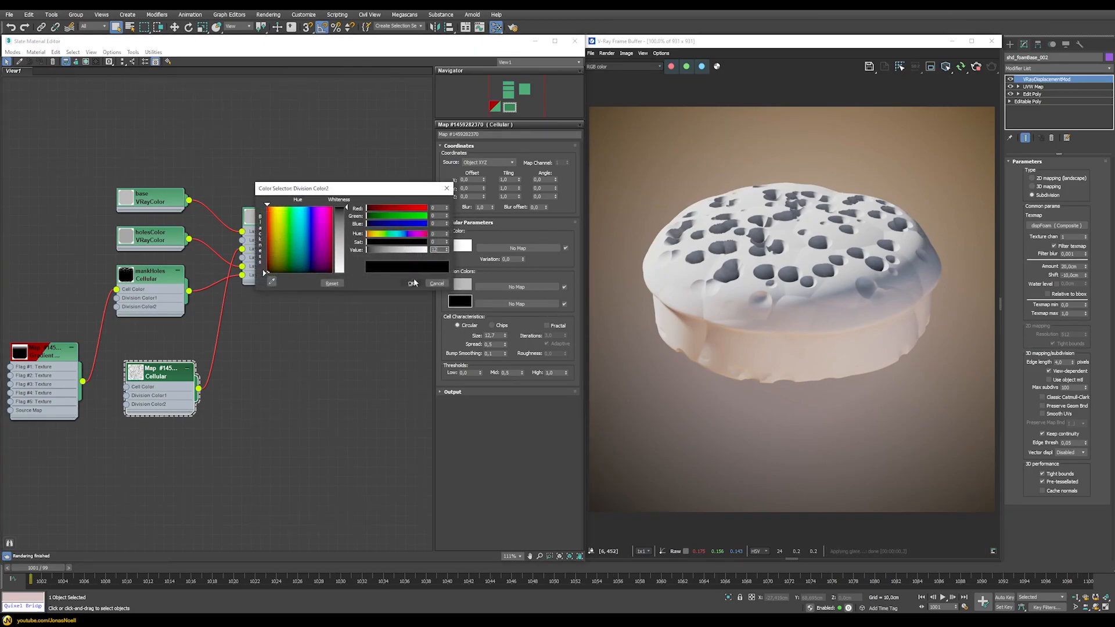
key("Return")
left_click(411, 284)
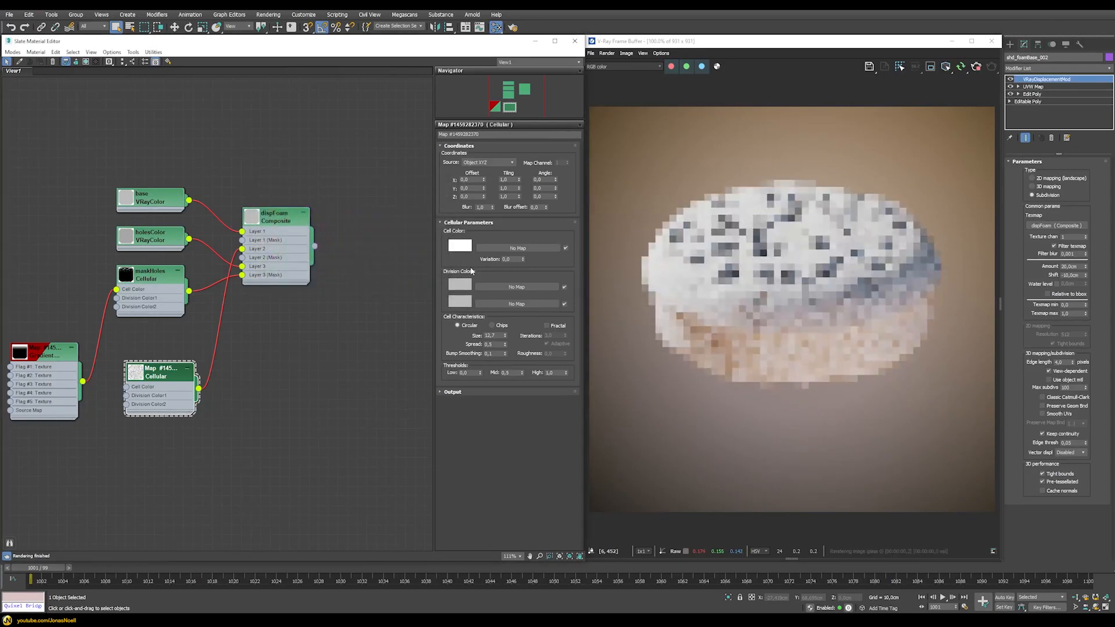
Set the Layer 2 Cellular map's cell size to 2 and its spread to 1
double_click(490, 336)
type("2")
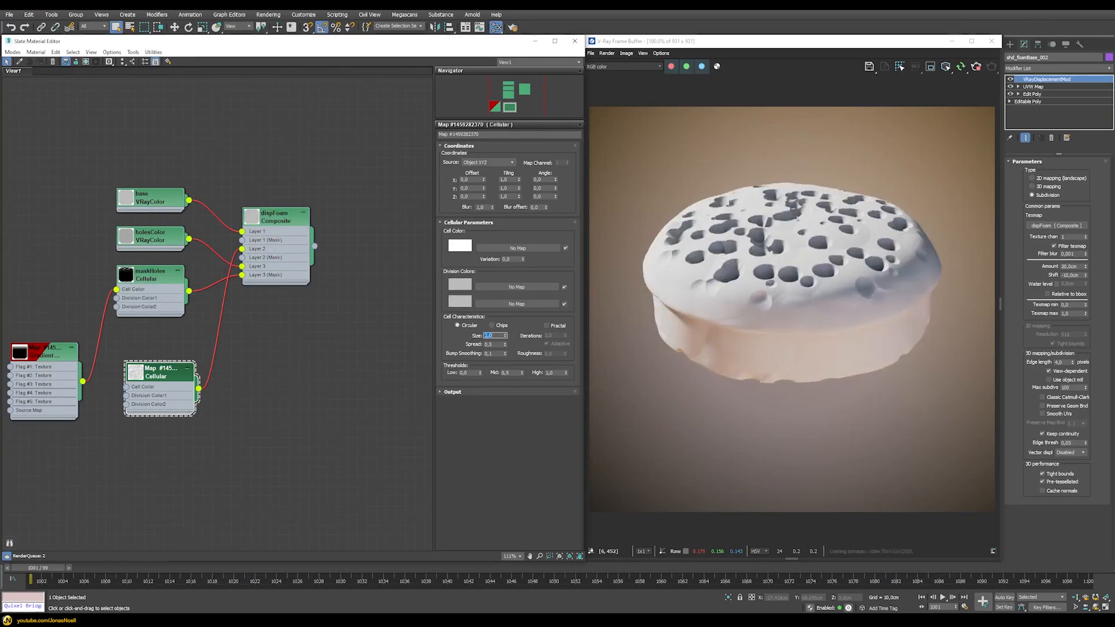
key("Return")
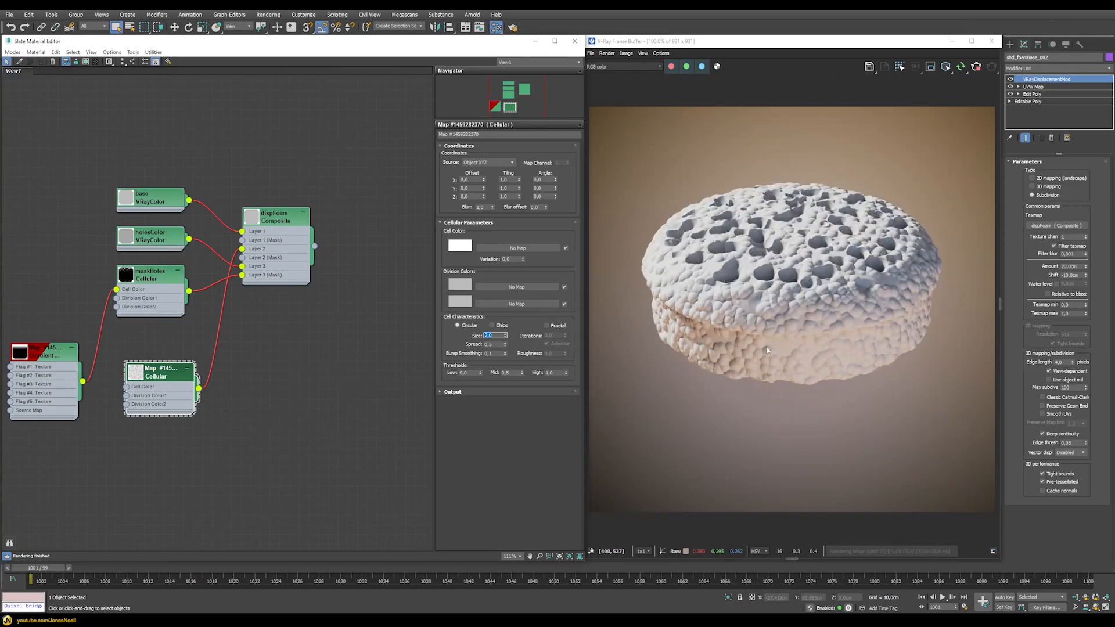
key("Tab")
type("1")
key("Return")
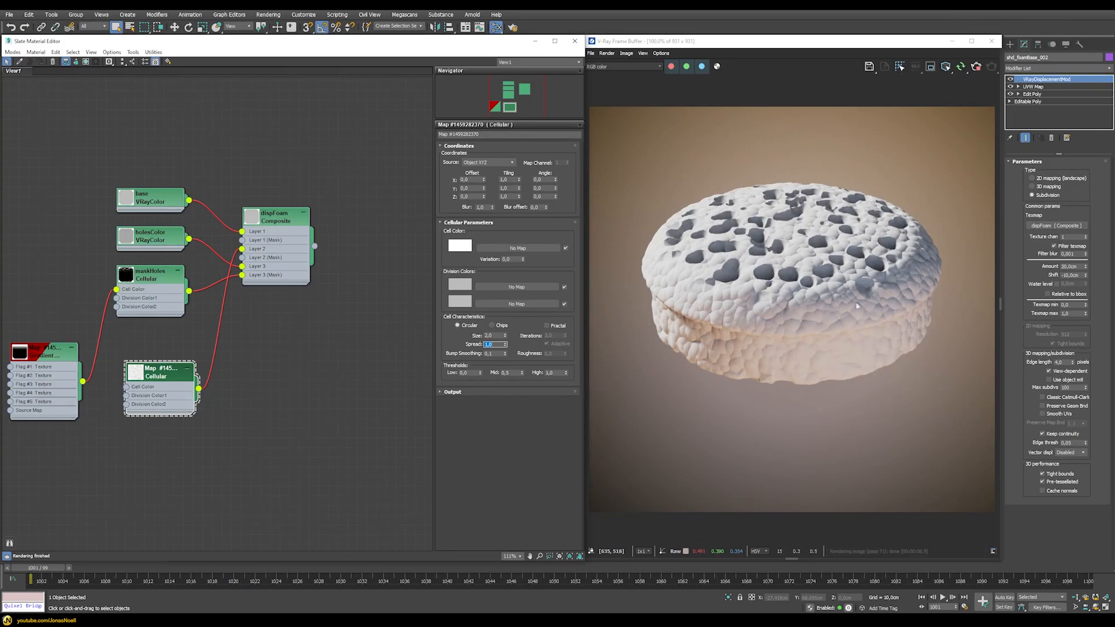
left_click(757, 317)
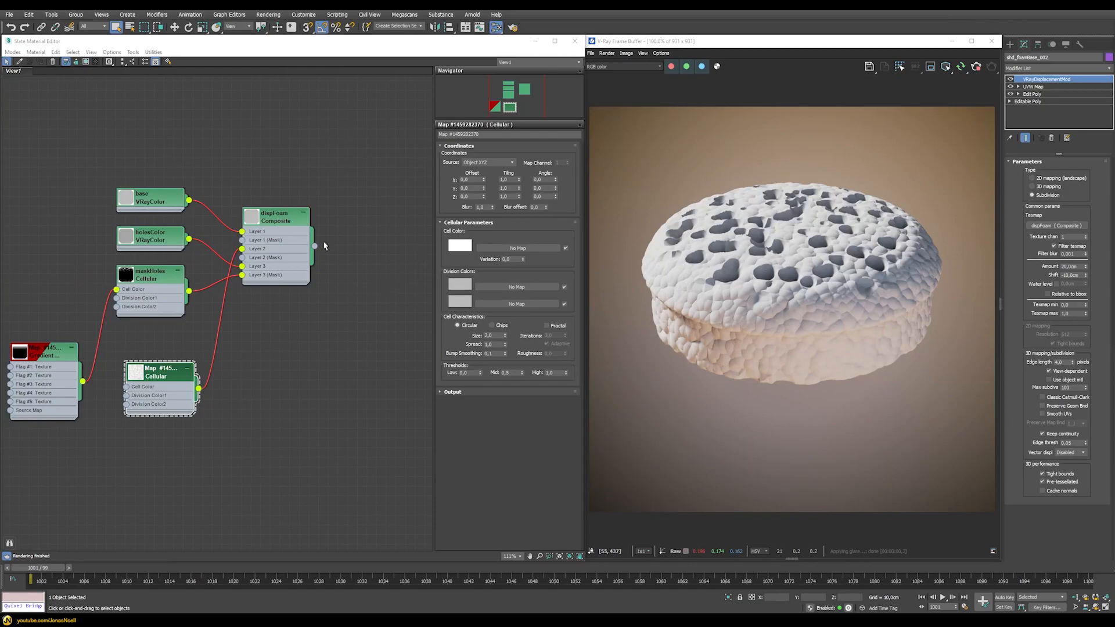
Add a fourth layer to the dispFoam composite with a new Cellular map and place its node beside the Layer 2 Cellular node
double_click(277, 217)
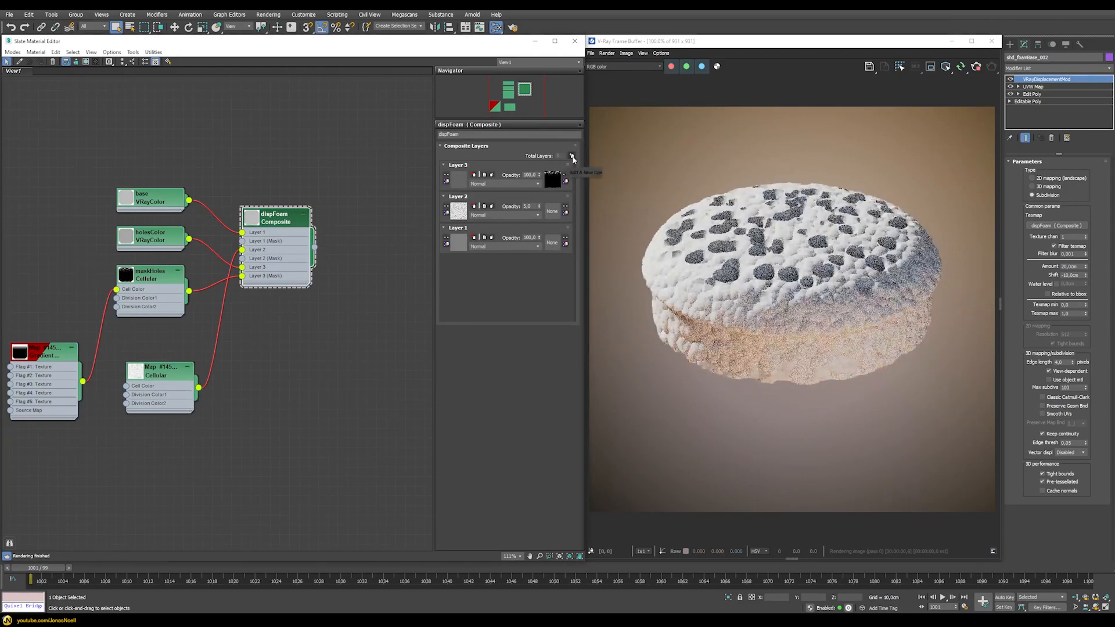
left_click(571, 156)
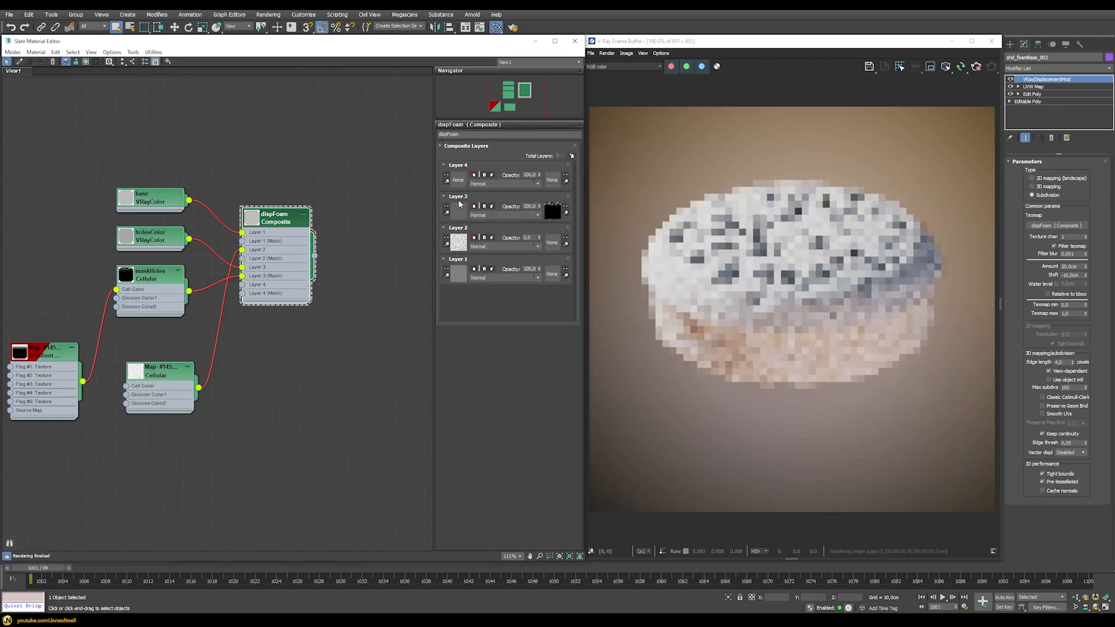
left_click(458, 180)
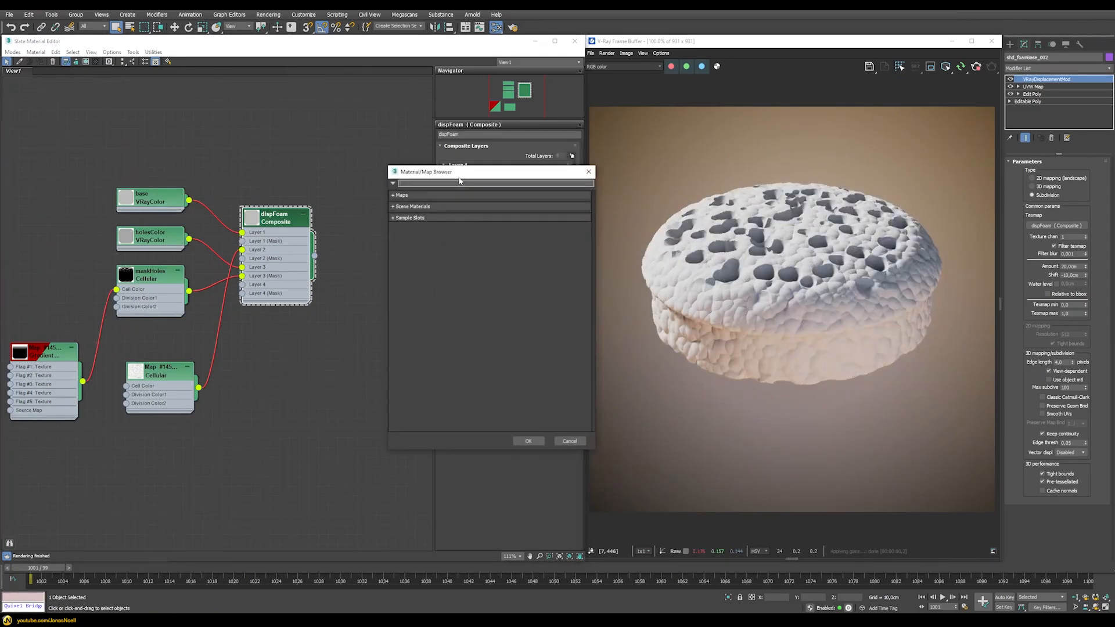
type("cel")
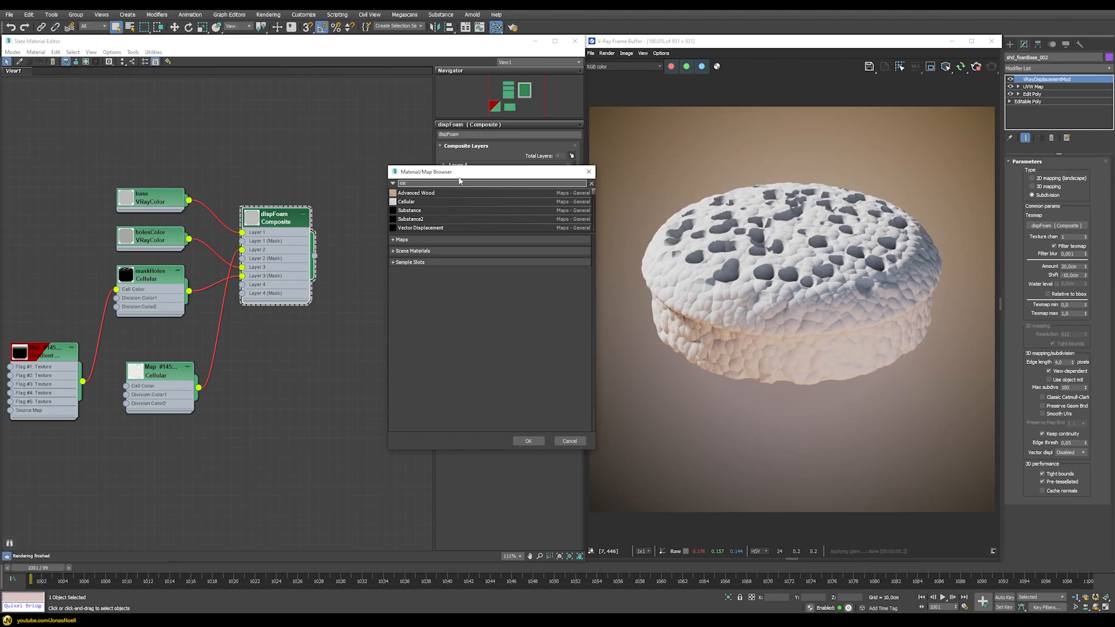
double_click(406, 201)
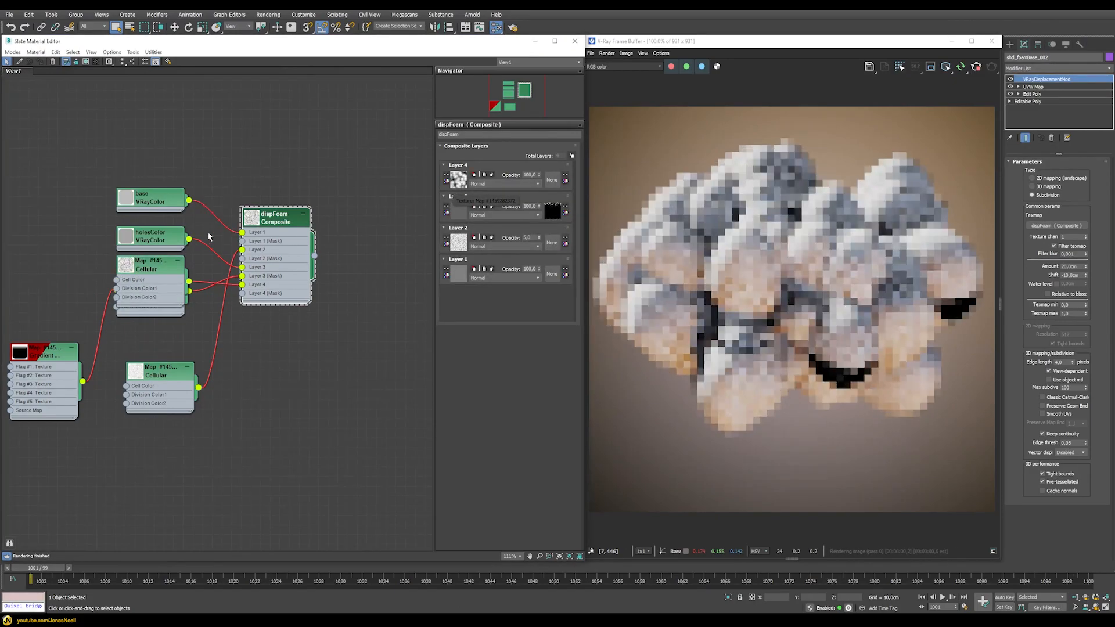
left_click_drag(160, 270, 266, 377)
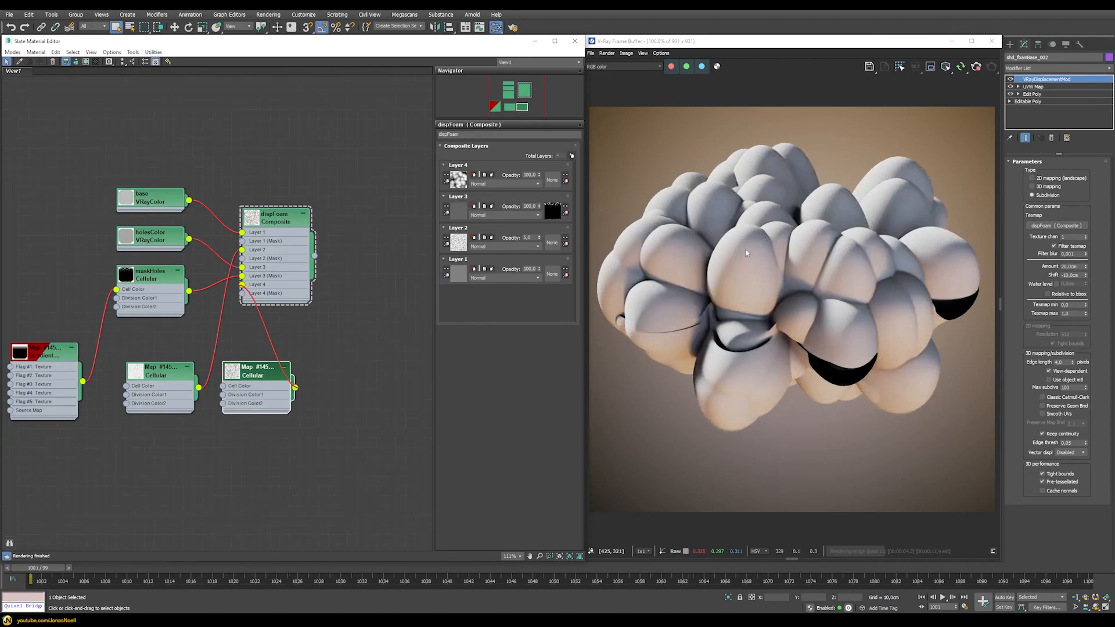
In the Layer 4 Cellular map, copy the first division colour onto the second and set the cell colour's value to 132
double_click(255, 371)
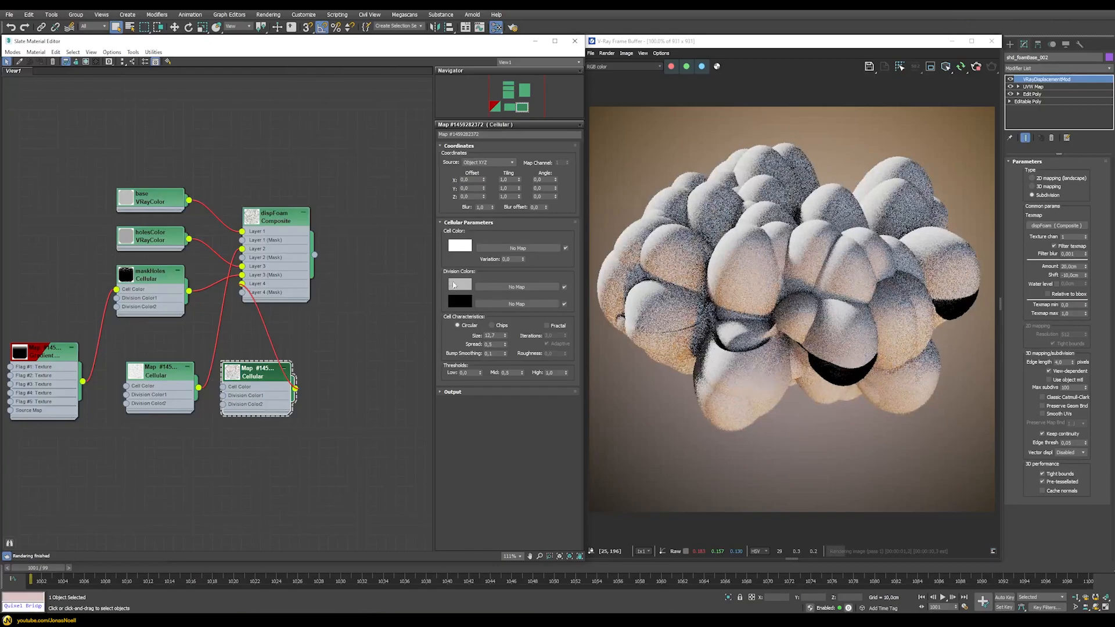
left_click_drag(460, 285, 461, 301)
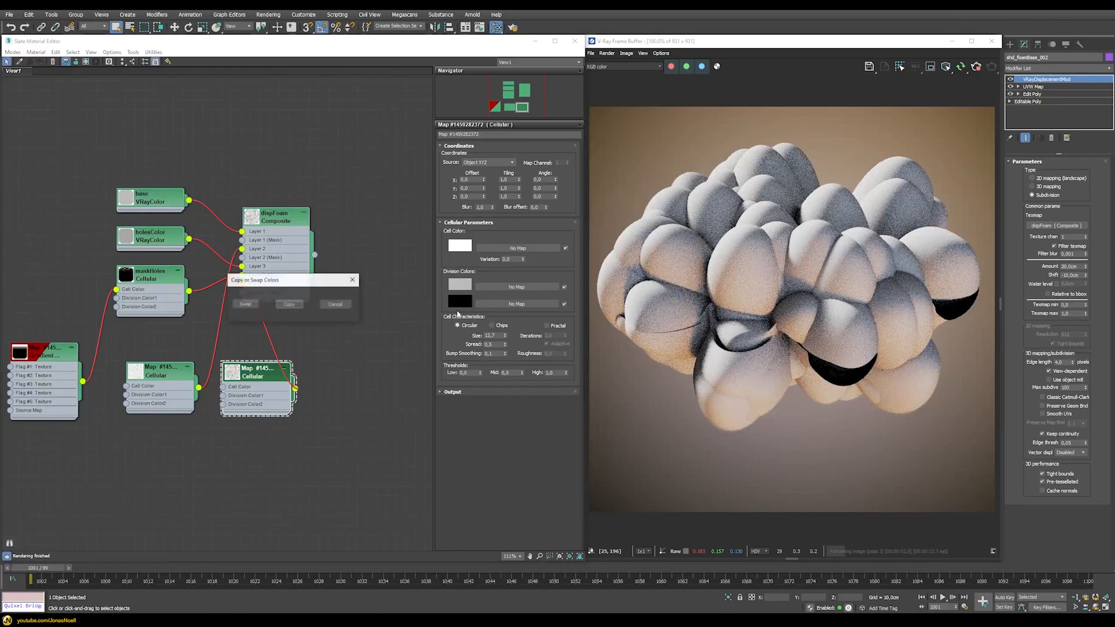
left_click(288, 304)
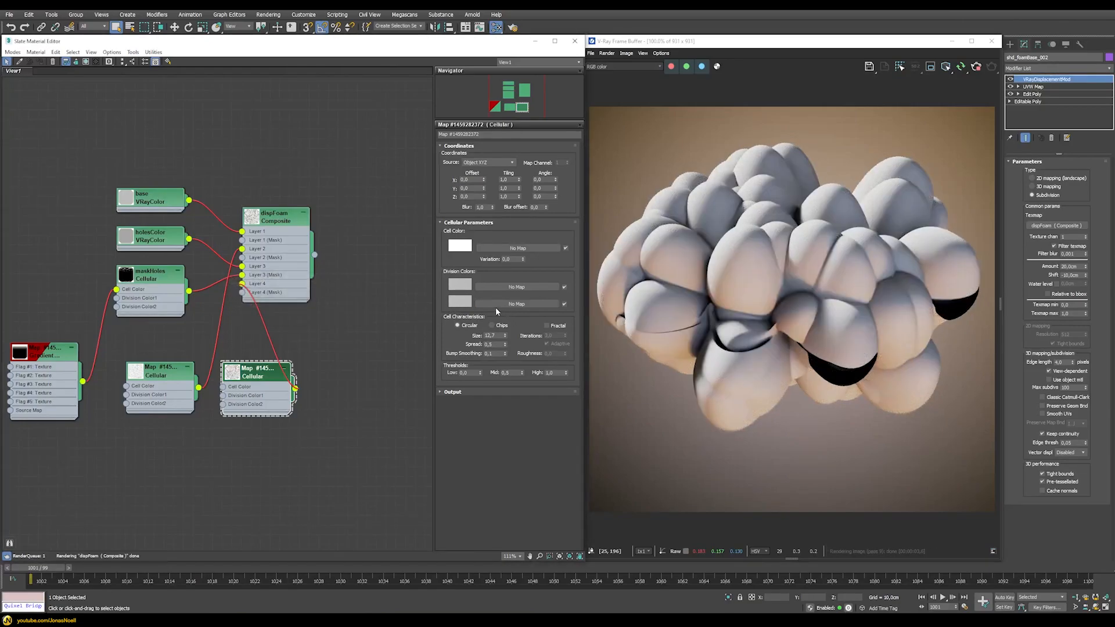
left_click(460, 246)
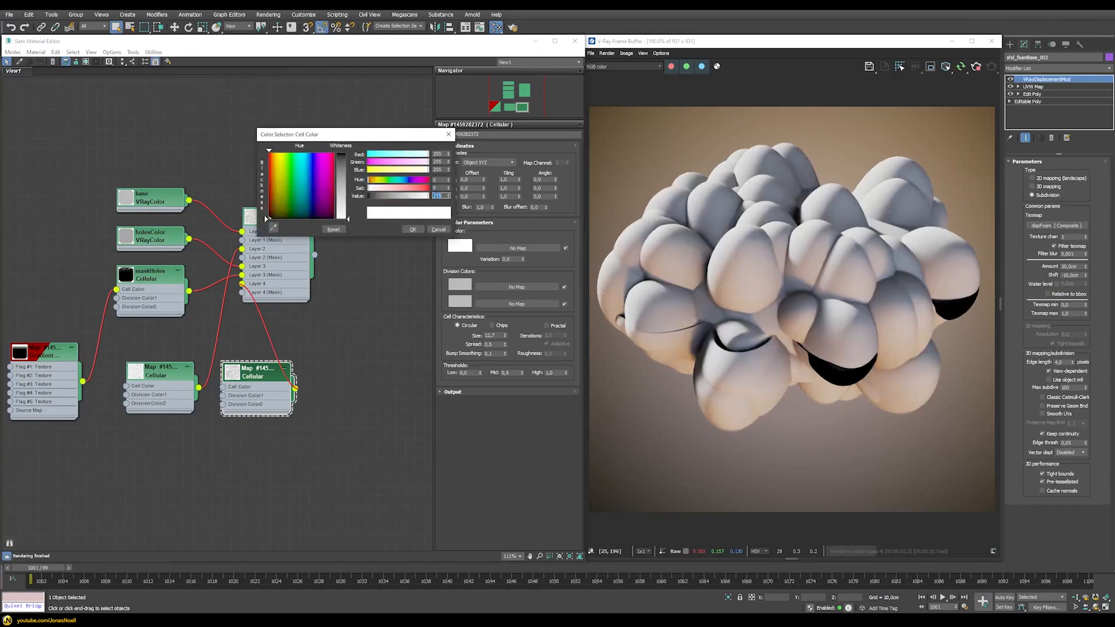
type("132")
key("Return")
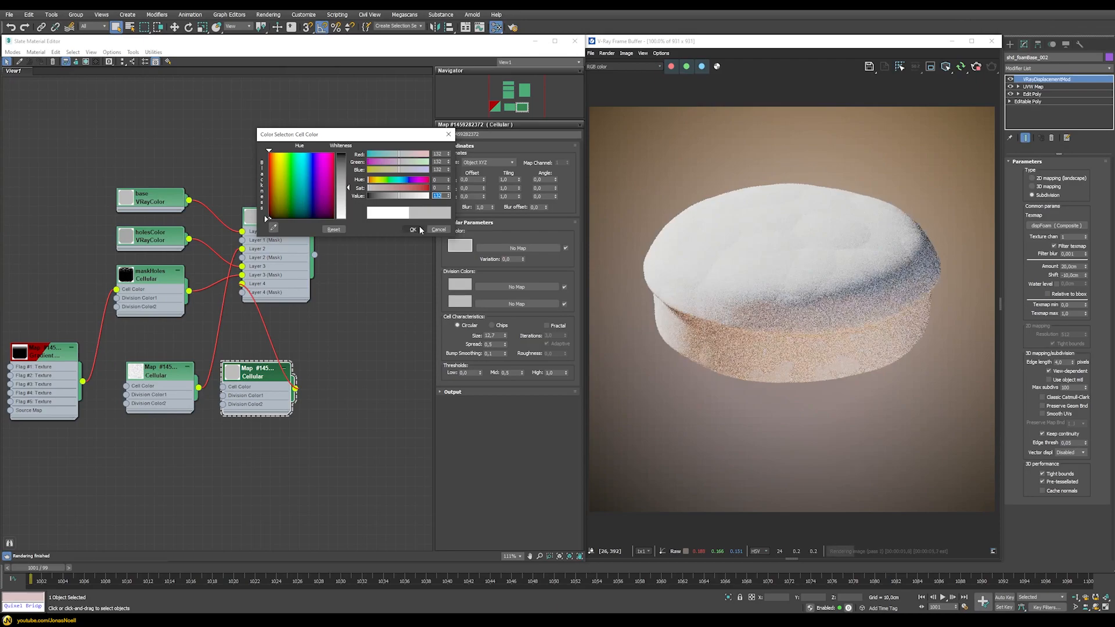
left_click(413, 230)
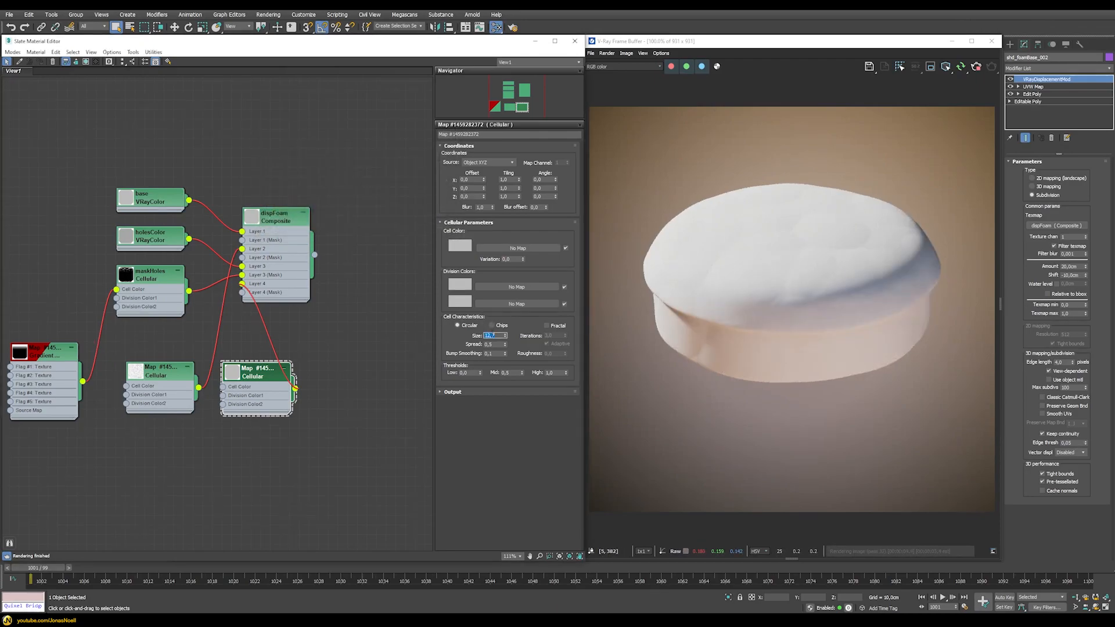
Set the Layer 4 Cellular map's cell size to 0,5 and its spread to 1,0
type("0,5")
key("Return")
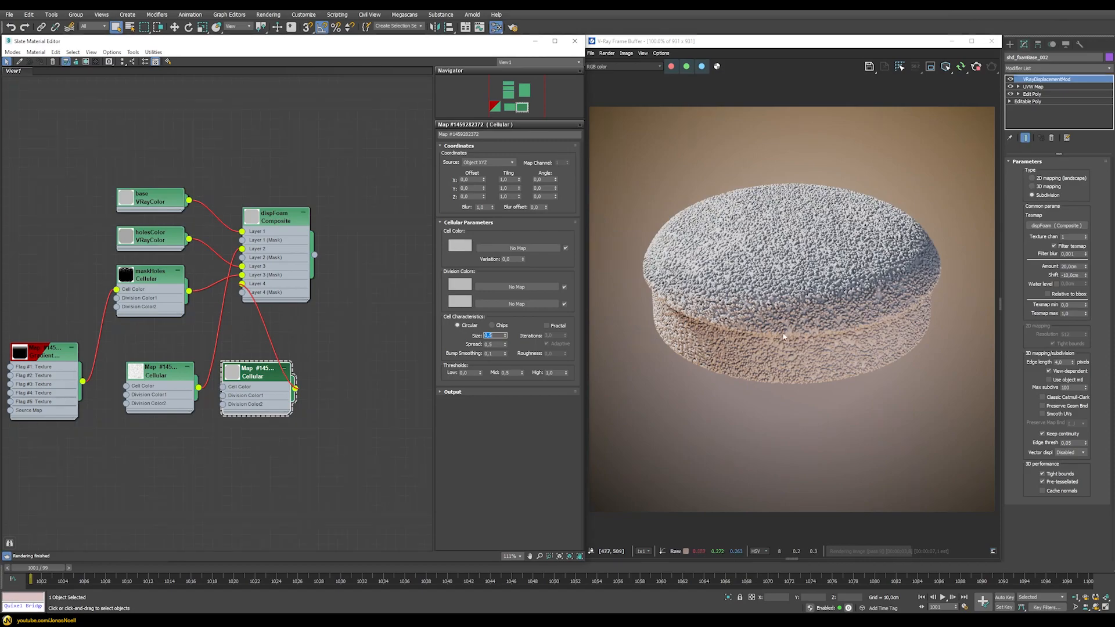
key("Tab")
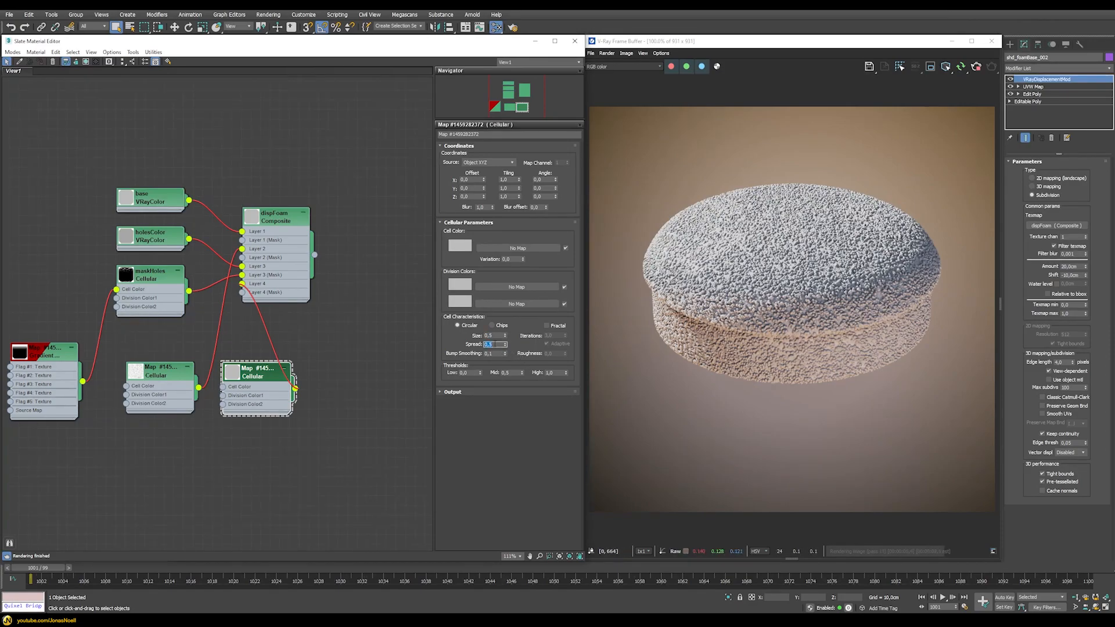
type("1,0")
key("Return")
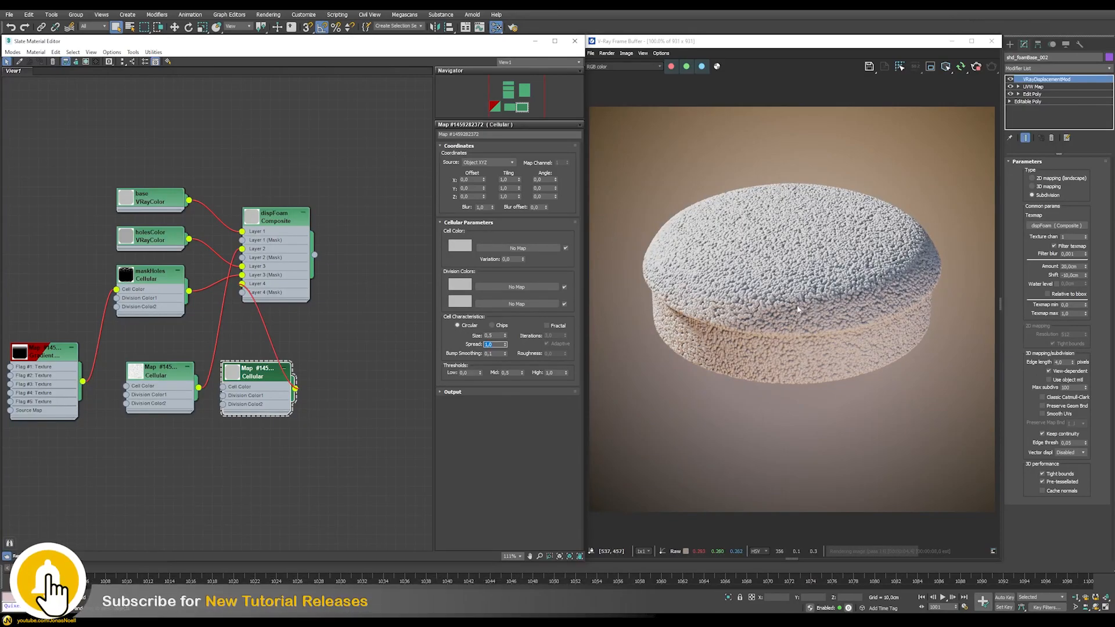
Assign an Output map to the Layer 4 mask of dispFoam and place its node beyond the two Cellular nodes
left_click(277, 222)
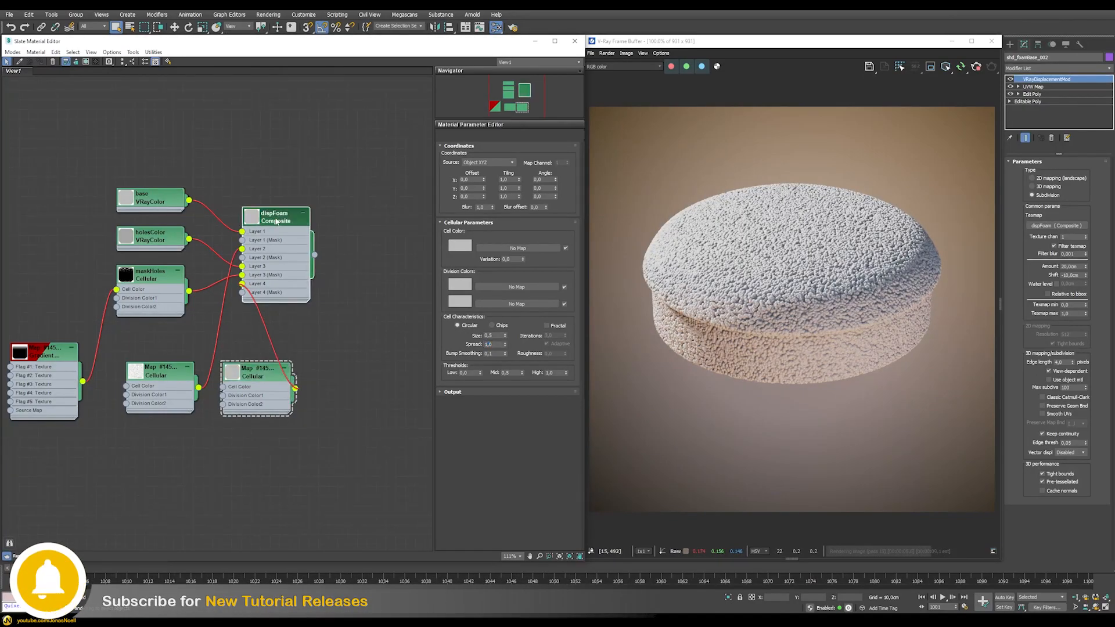
double_click(278, 216)
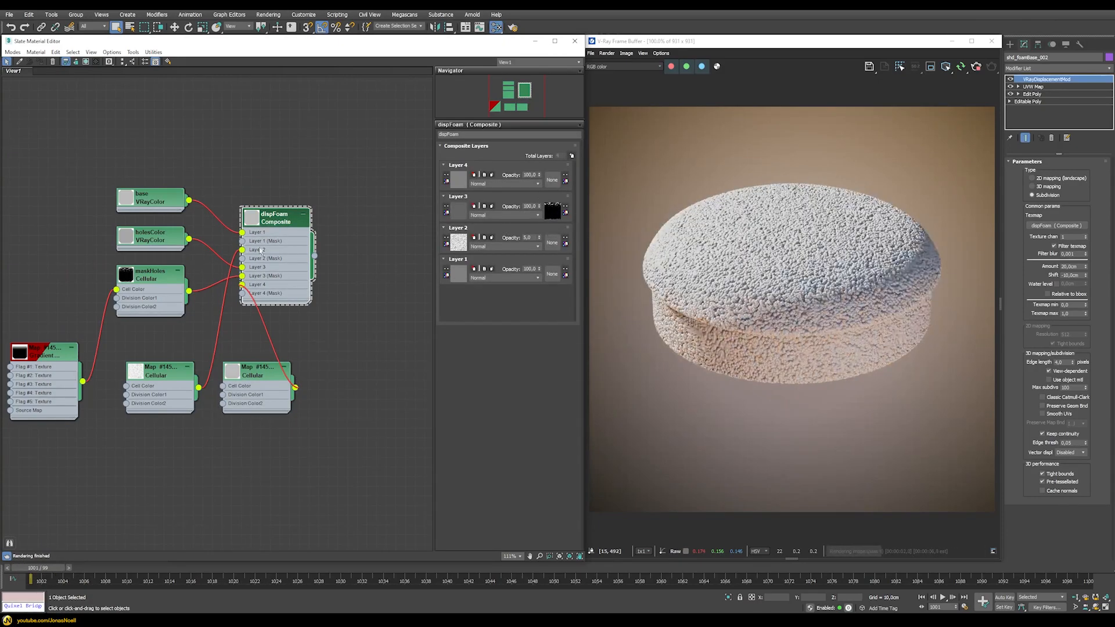
left_click(552, 179)
type("out")
key("Down")
key("Down")
key("Return")
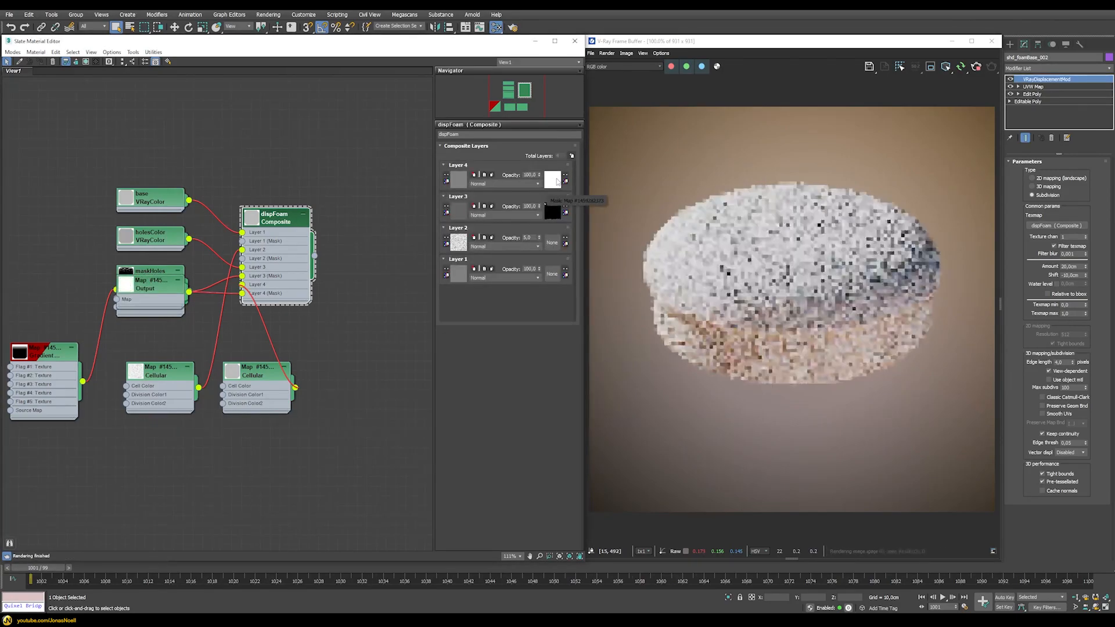
left_click_drag(185, 289, 405, 387)
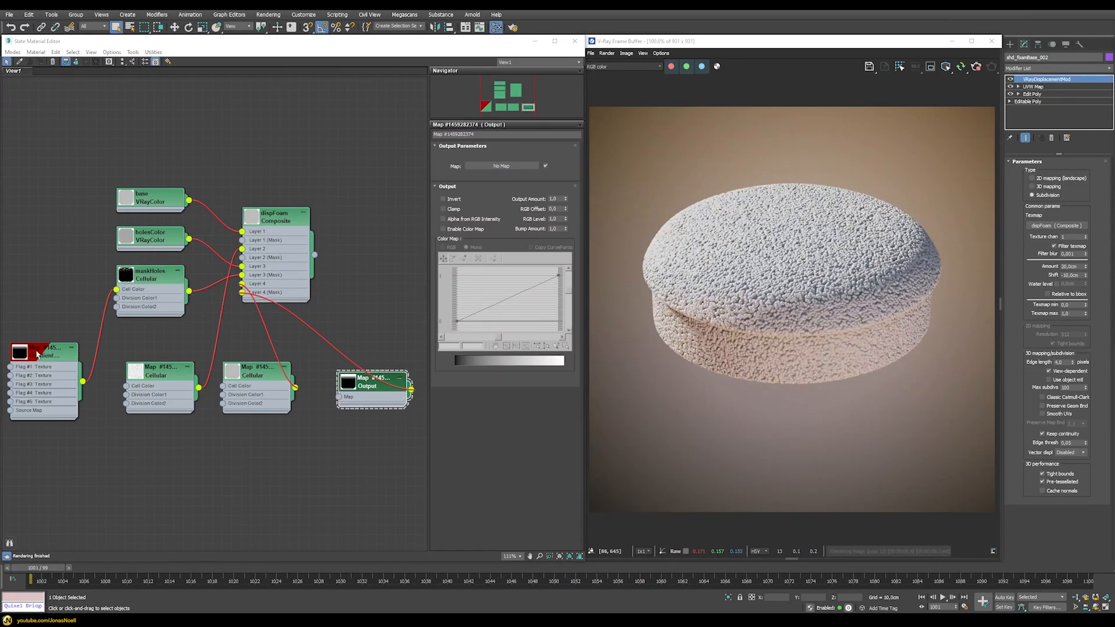
Connect the holes' Gradient Ramp to the Output map's input and invert the output
double_click(37, 354)
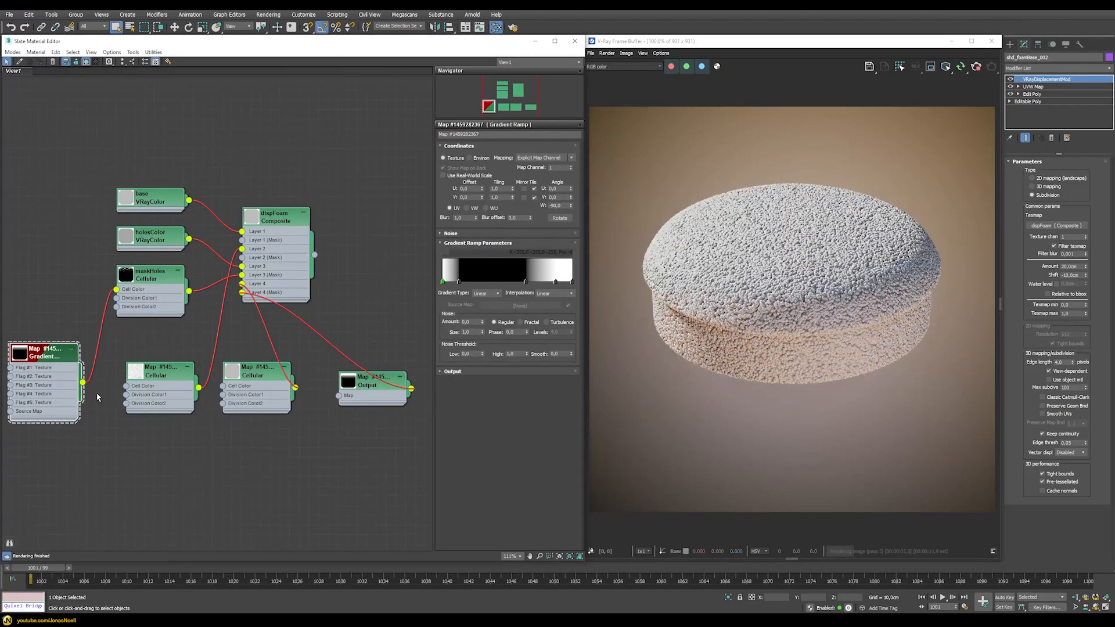
left_click_drag(224, 444, 338, 396)
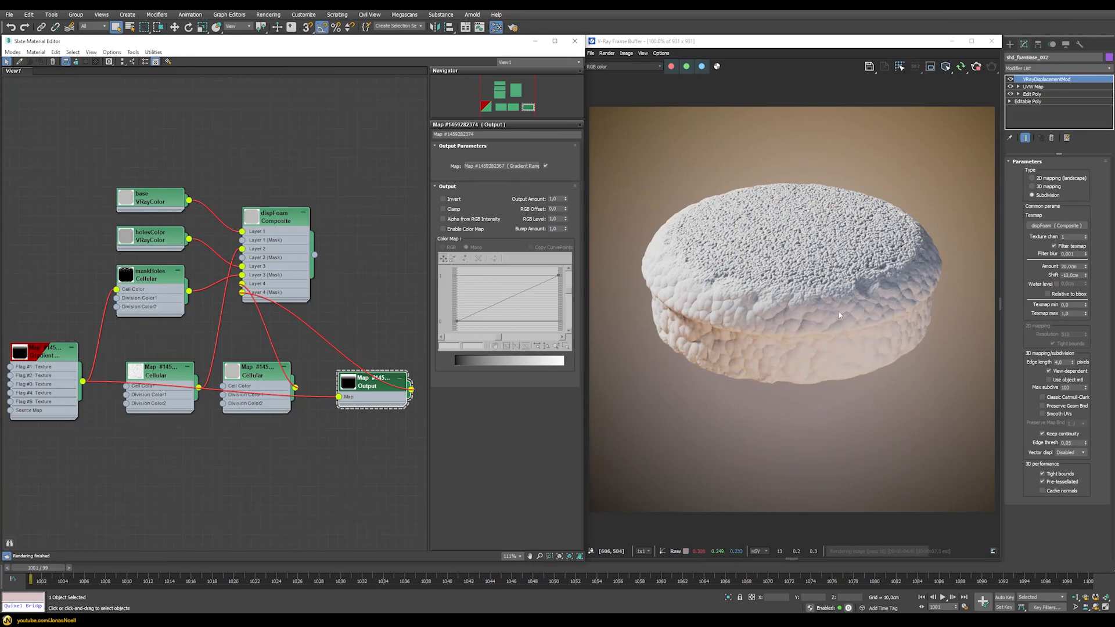
left_click(447, 200)
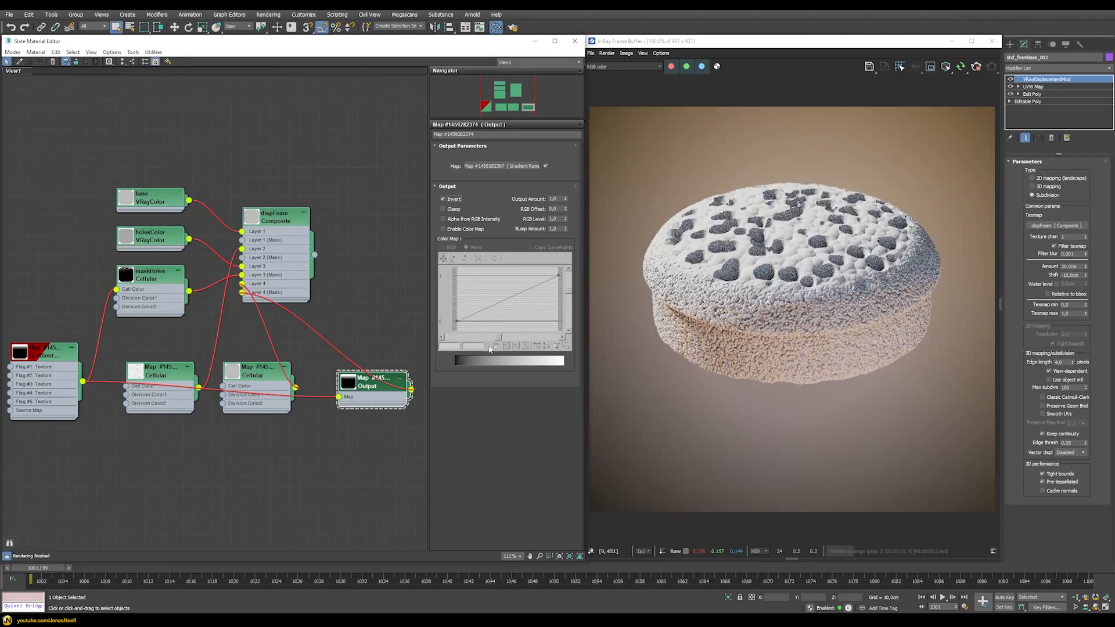
Enable the Output map's colour map and bend its curve strongly upward with a Bezier handle on the start point
left_click(451, 229)
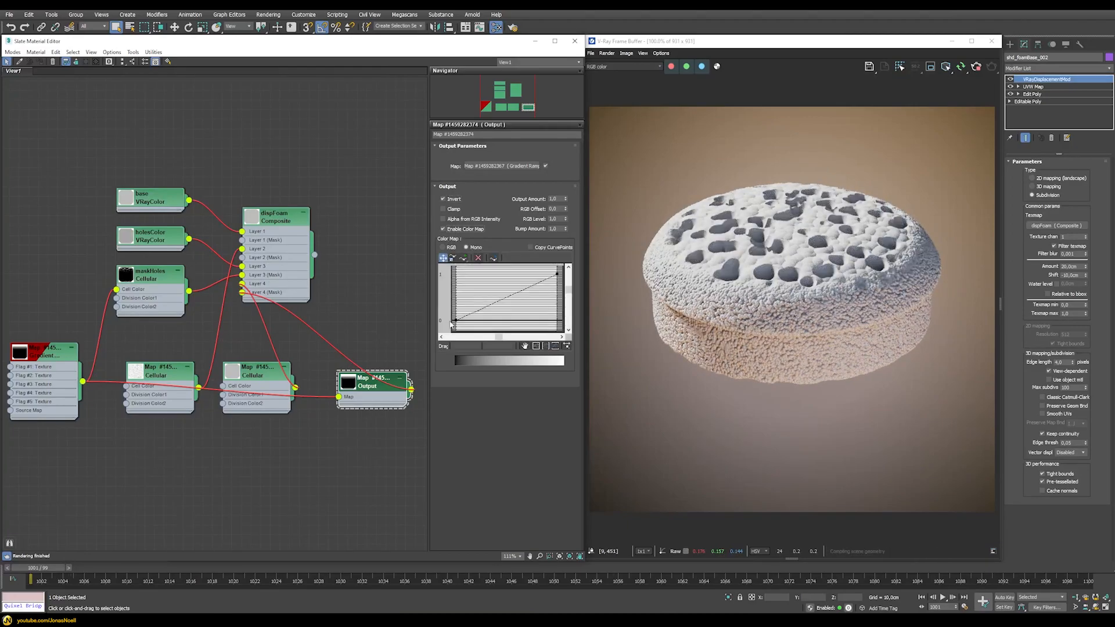
right_click(456, 320)
left_click(489, 347)
left_click_drag(483, 308, 552, 318)
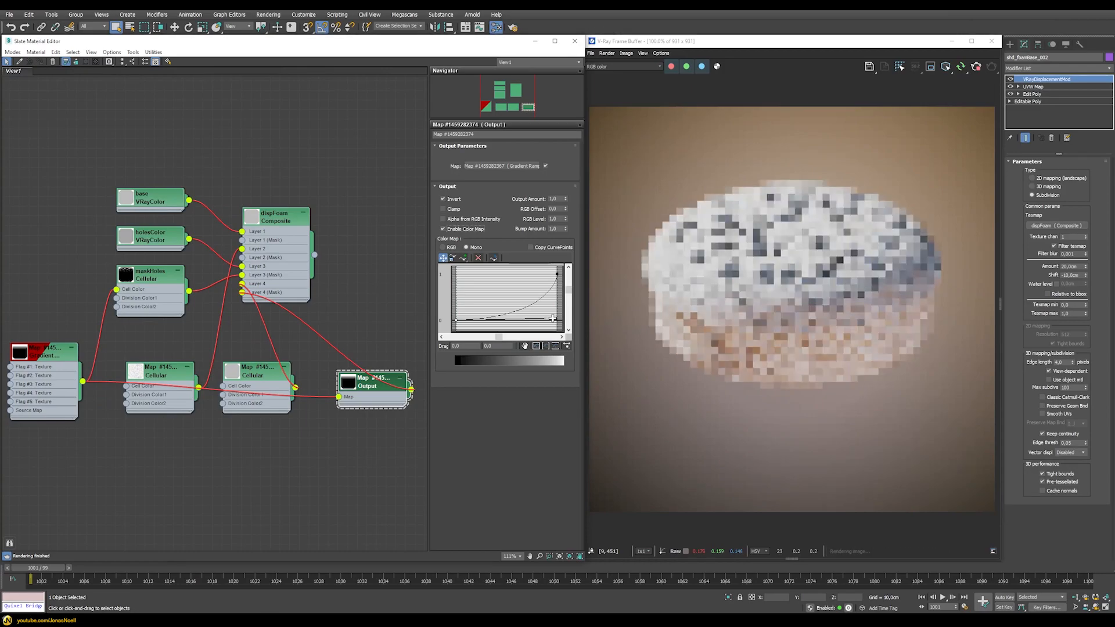
left_click_drag(553, 318, 452, 272)
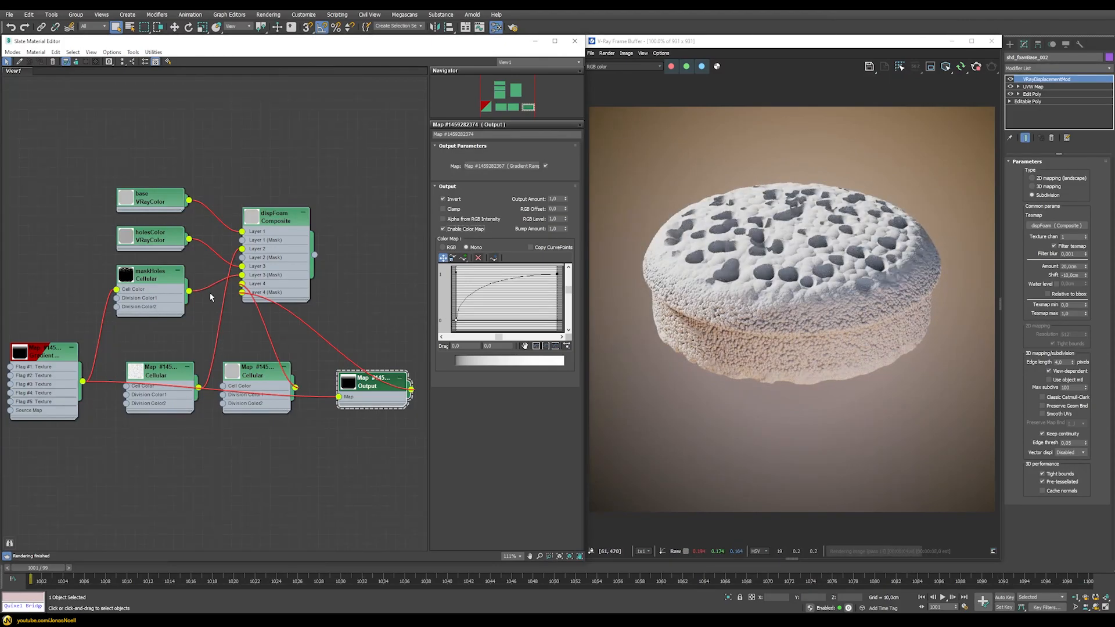
Set the opacity of Layer 4 in the dispFoam composite to 50
left_click(284, 220)
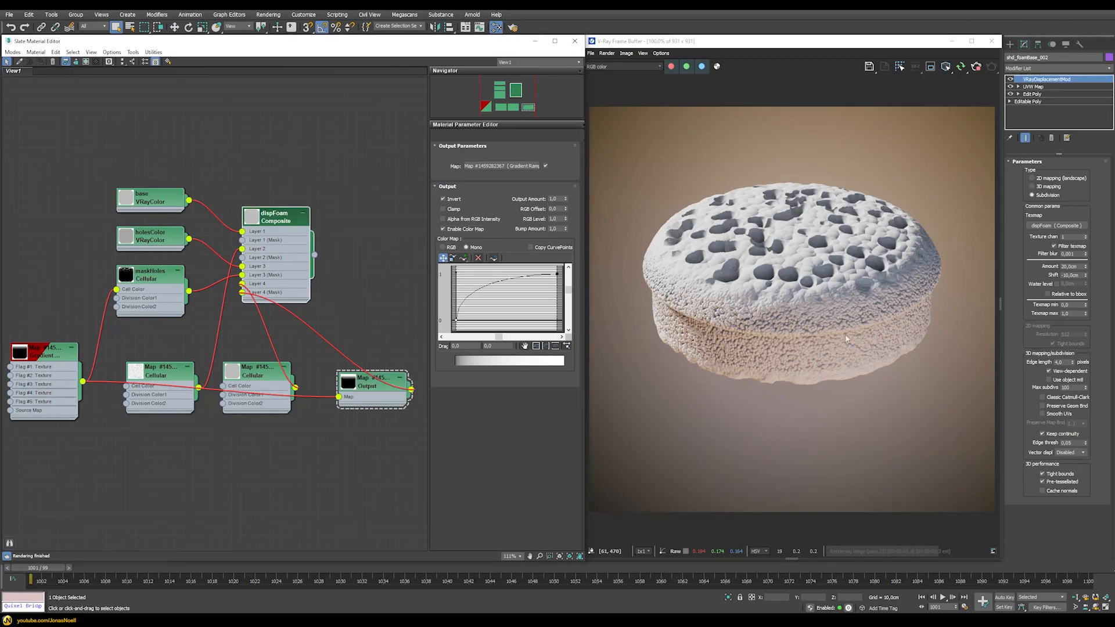
double_click(528, 175)
type("50")
key("Return")
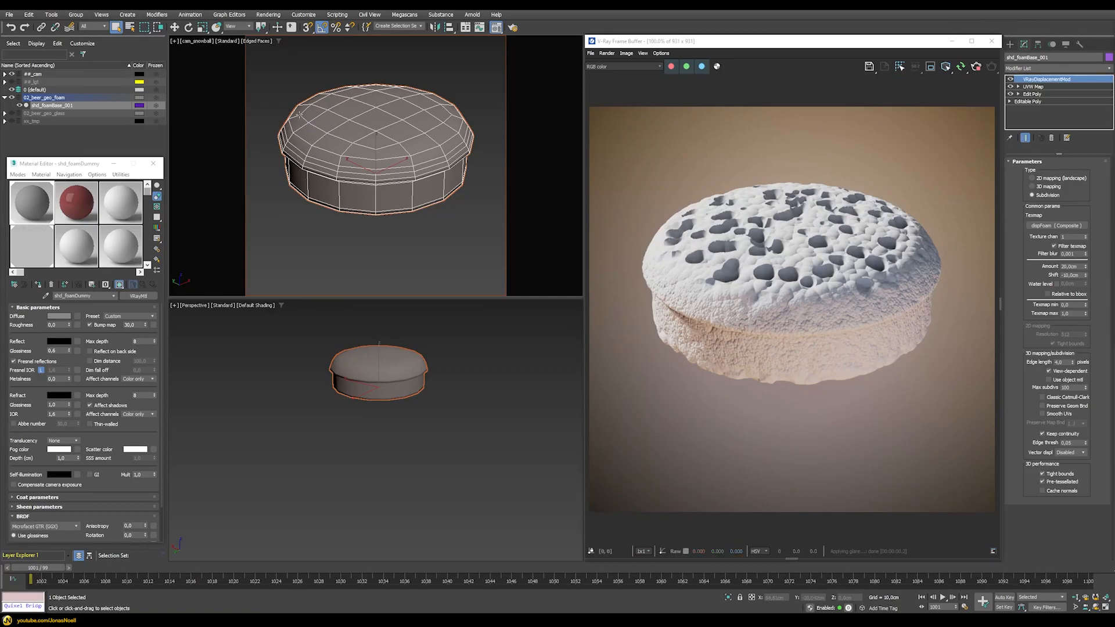
Clone the foam mesh as a copy named shd_bubblesBase_001 and hide the original shd_foamBase_001
left_click(53, 100)
left_click(53, 105)
key("ctrl+v")
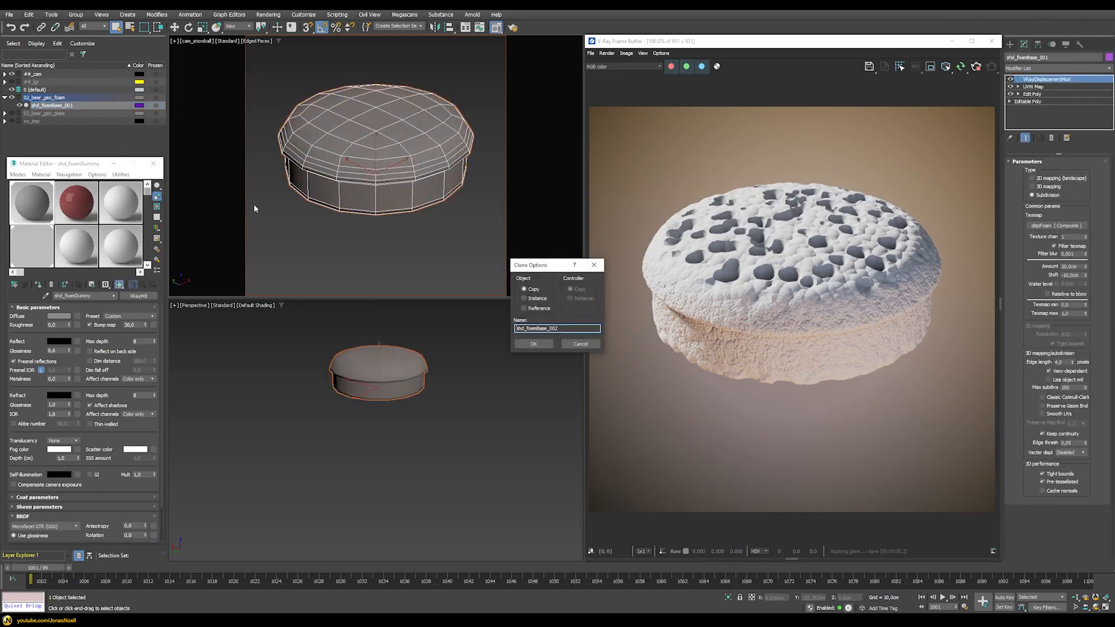
left_click(532, 344)
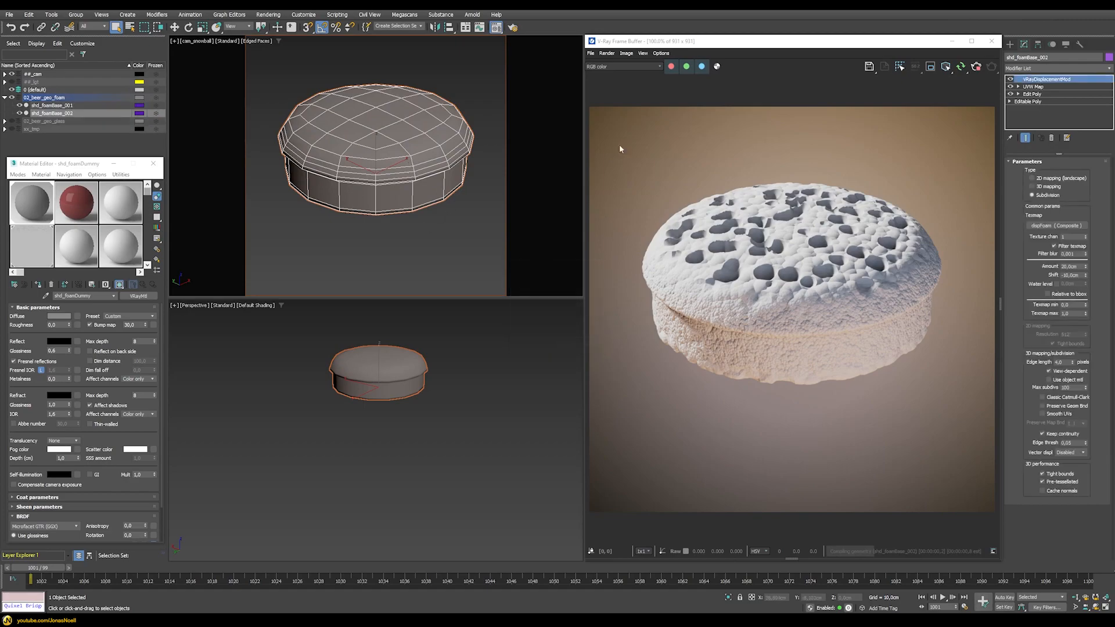
left_click_drag(1058, 57, 946, 61)
key("ctrl+v")
key("Return")
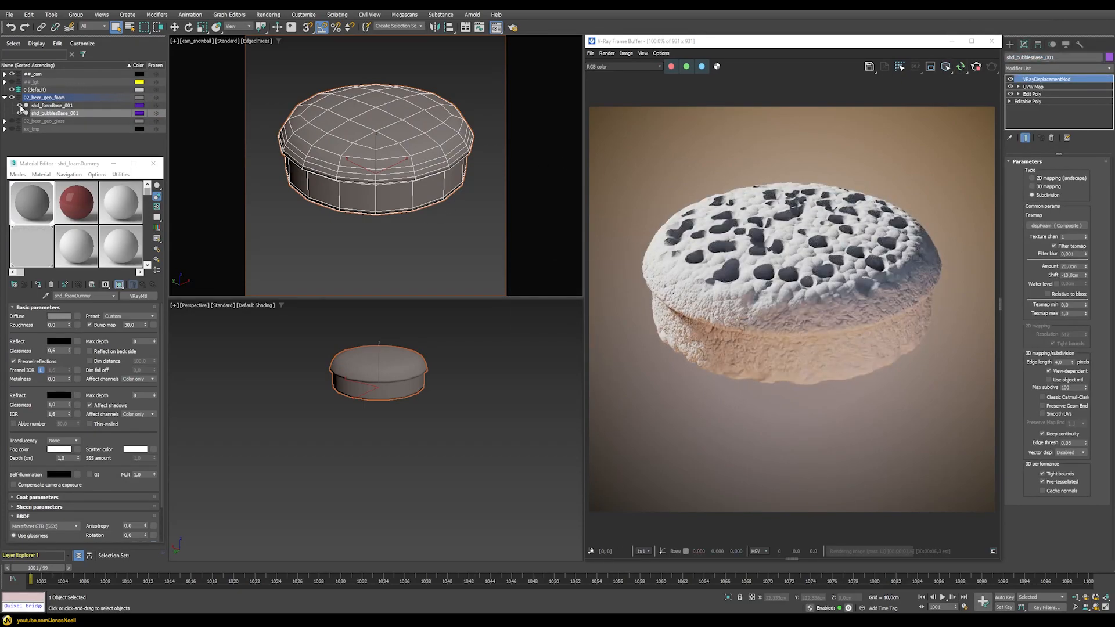
left_click(20, 105)
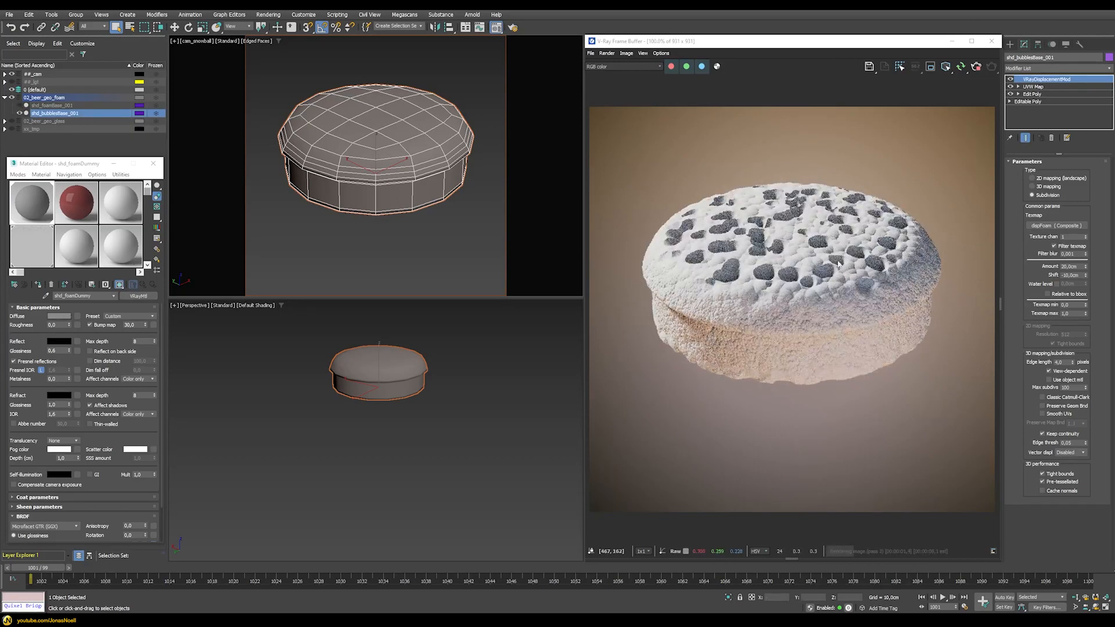
Clear the displacement texmap of the bubbles mesh and assign it the red shd_bubblesDummy material
right_click(1044, 227)
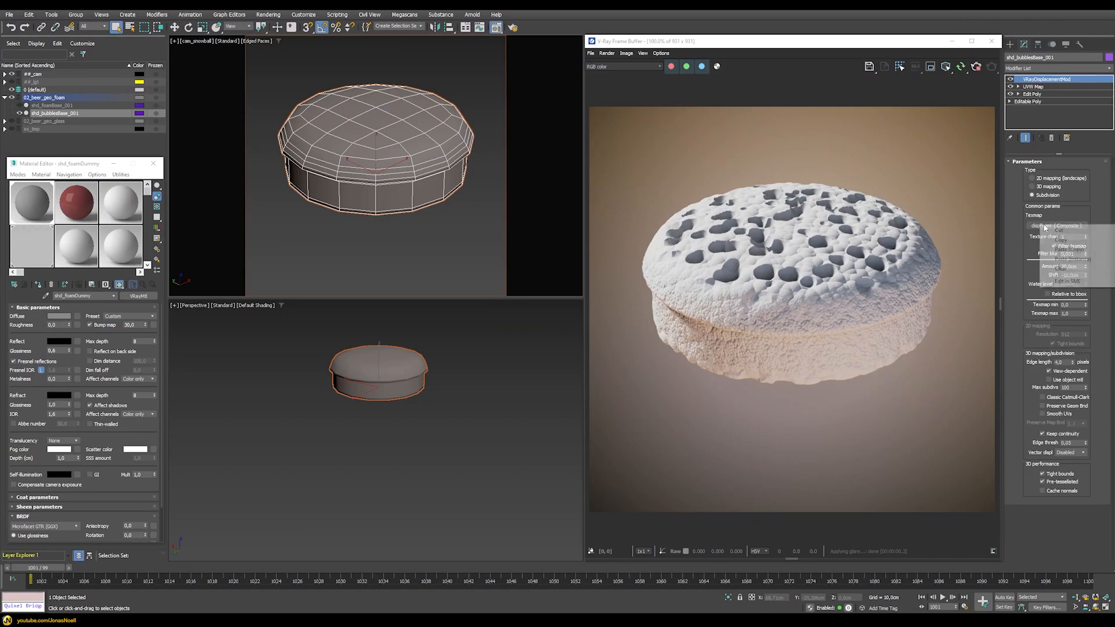
left_click(1068, 267)
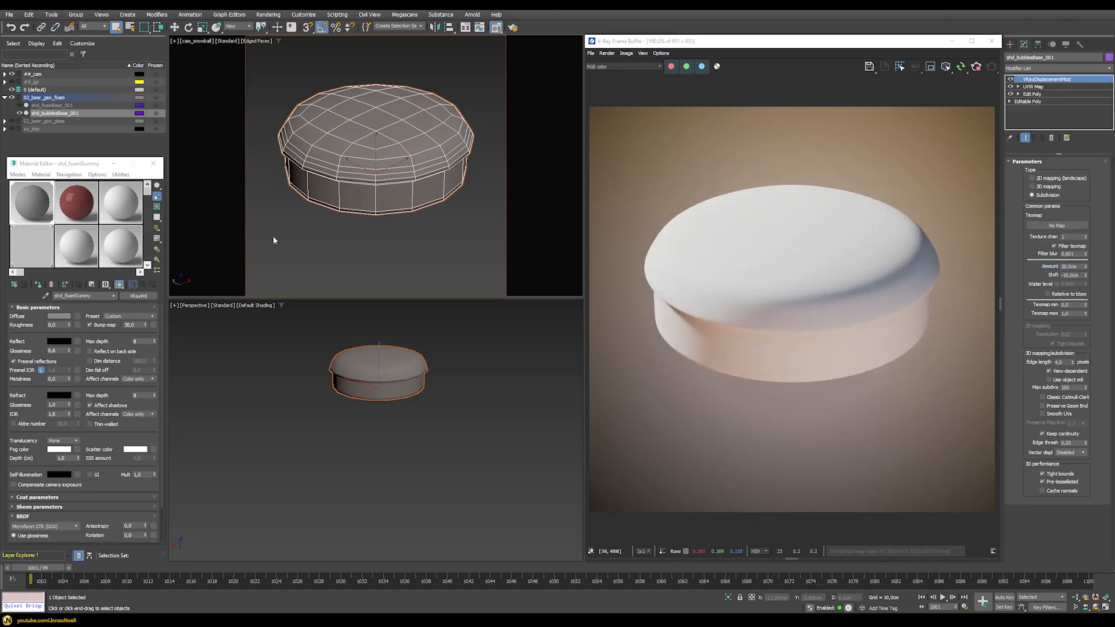
left_click(73, 206)
left_click(39, 284)
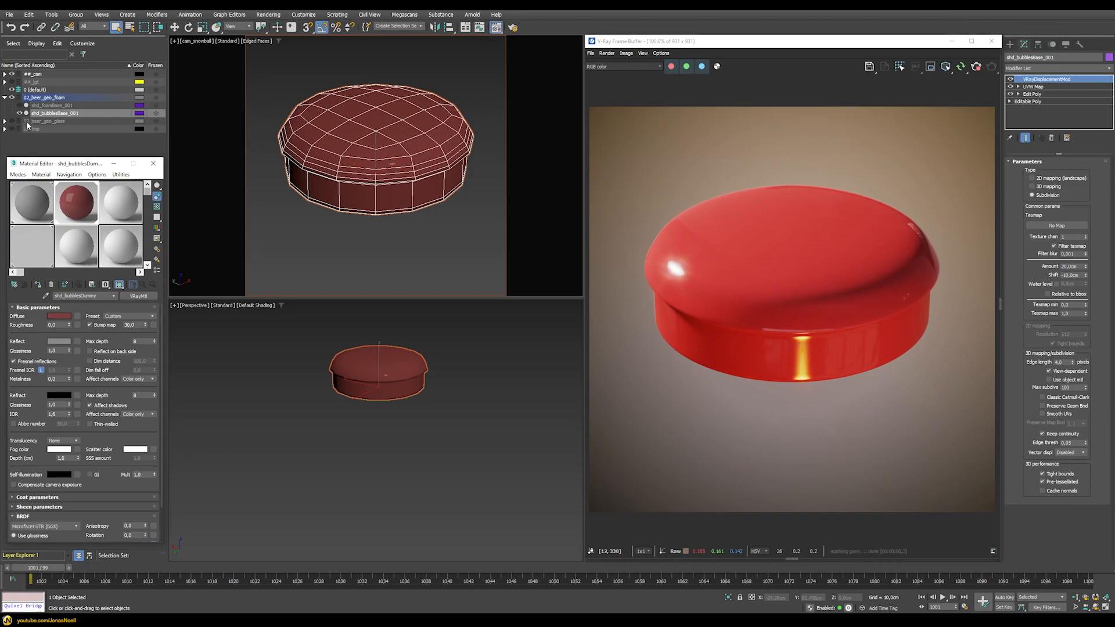
left_click(19, 105)
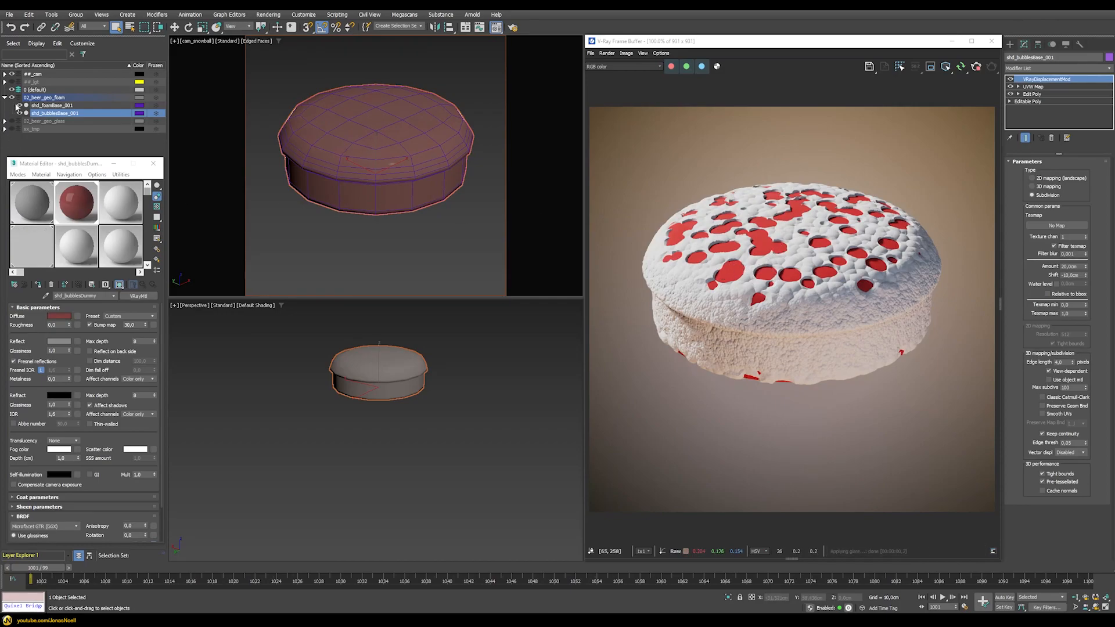
left_click(20, 105)
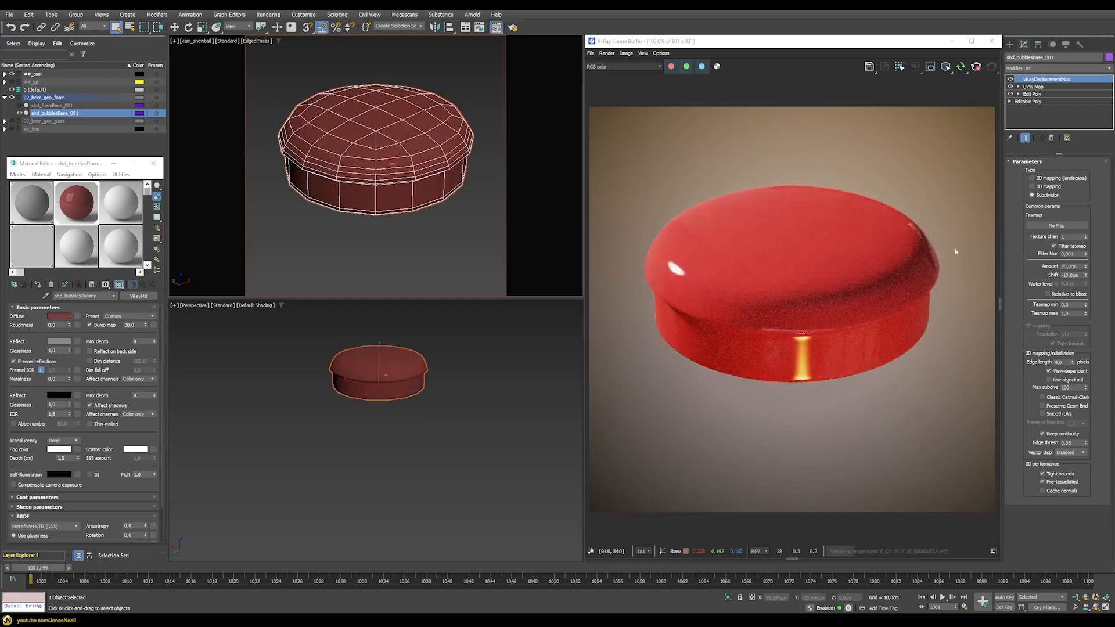
Duplicate the dispFoam composite into the neighbouring material slot as dispBubbles and delete its Layer 4 and Layer 2
left_click(25, 261)
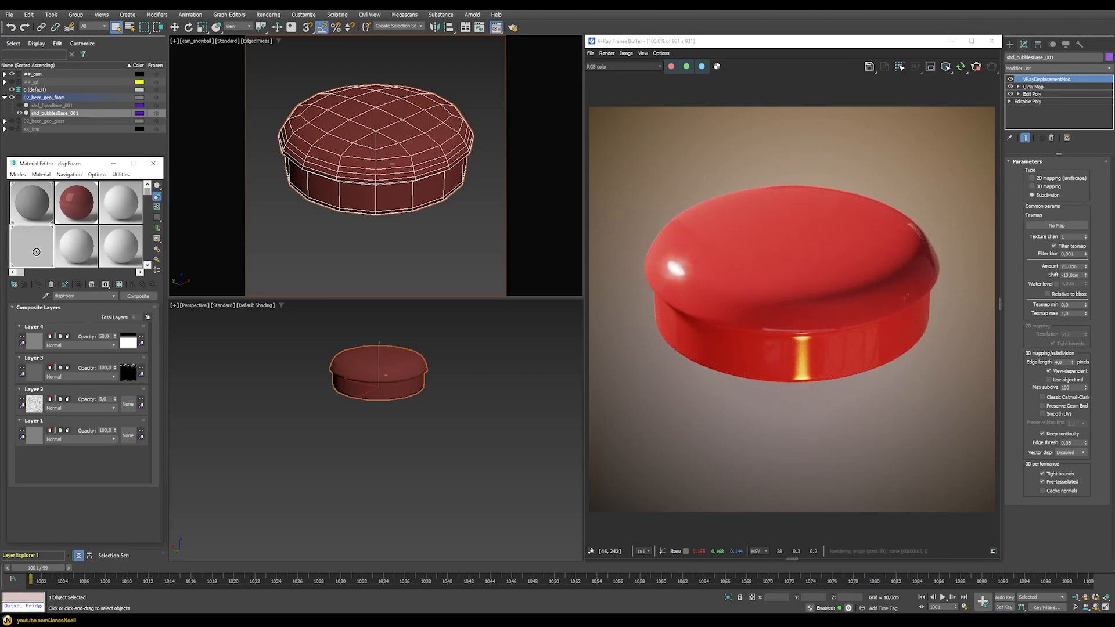
left_click(81, 242)
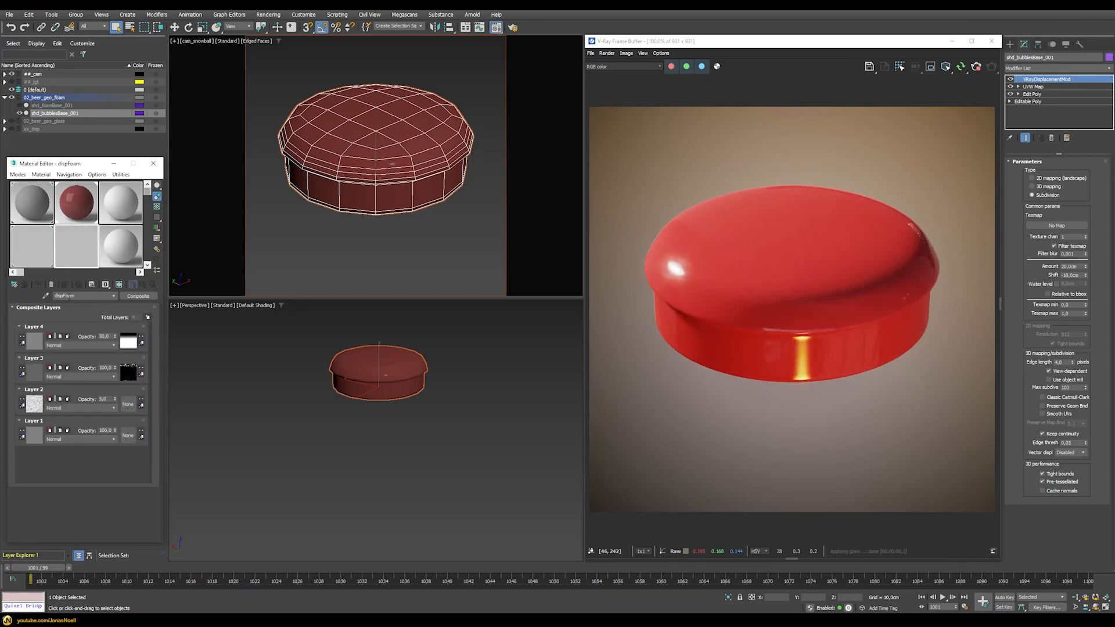
left_click(99, 296)
left_click(49, 337)
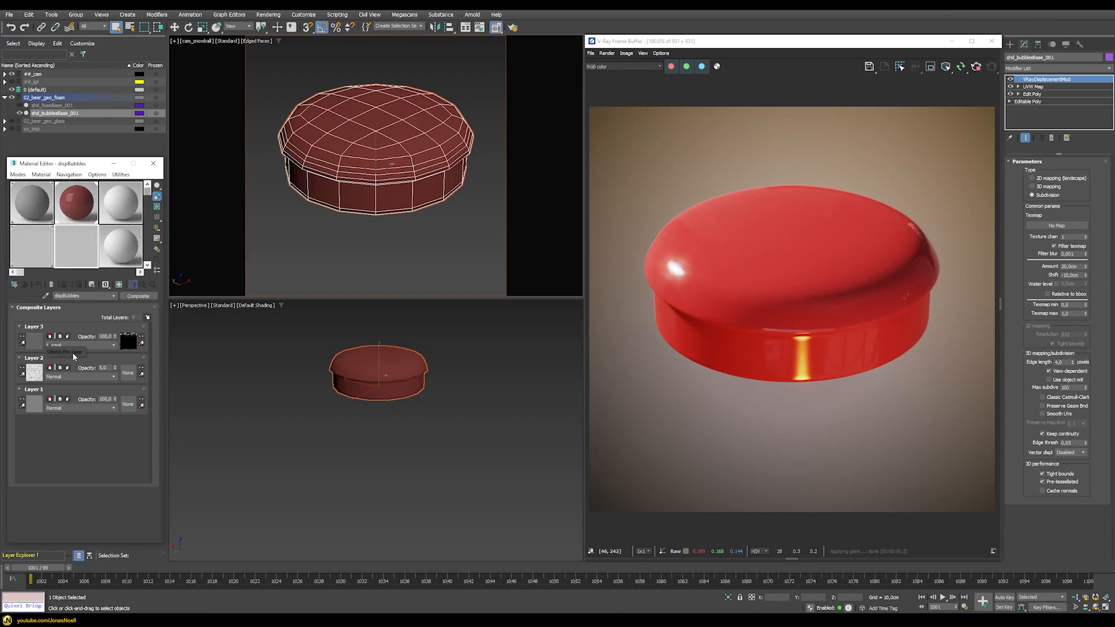
left_click(51, 367)
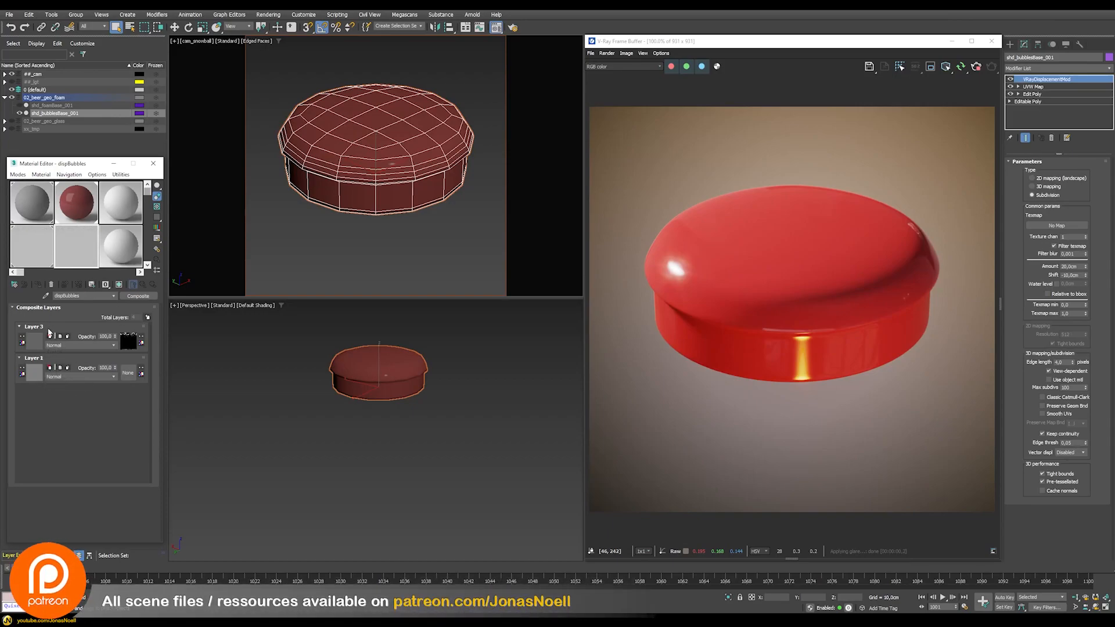
Copy the Layer 3 holes mask of dispFoam and paste it into the mask of the upper layer in dispBubbles
left_click(23, 256)
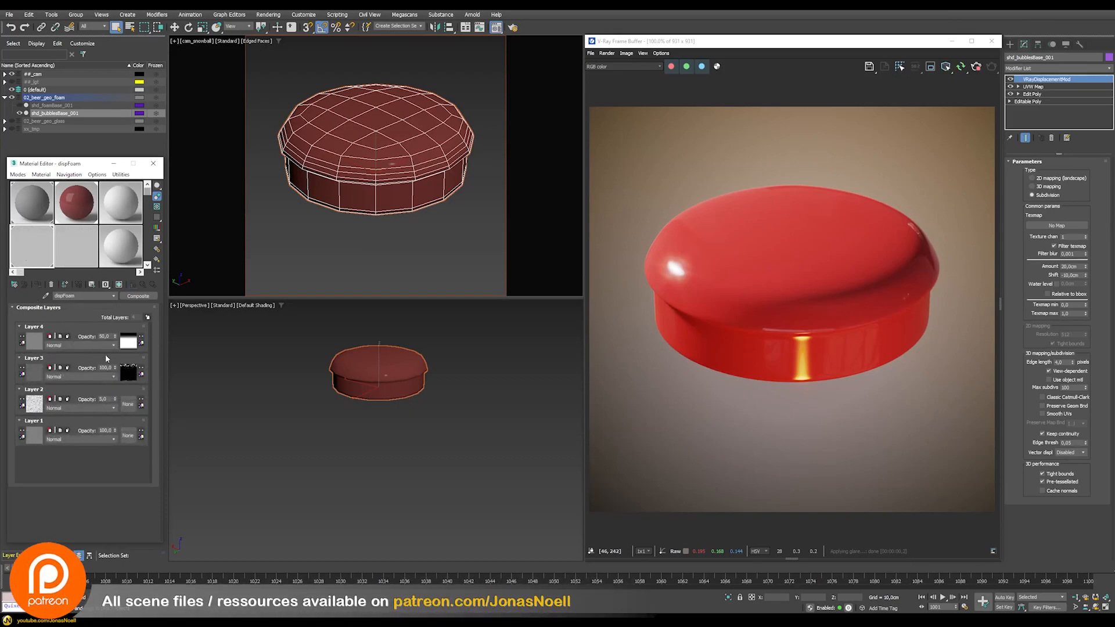
right_click(128, 376)
left_click(142, 390)
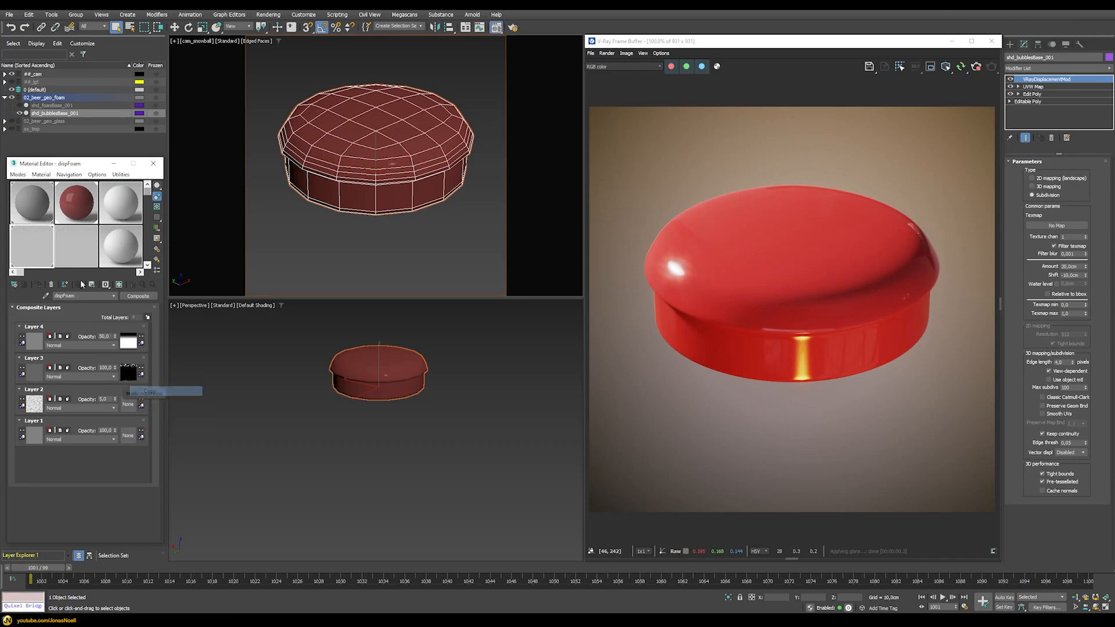
left_click(76, 262)
right_click(128, 372)
left_click(151, 378)
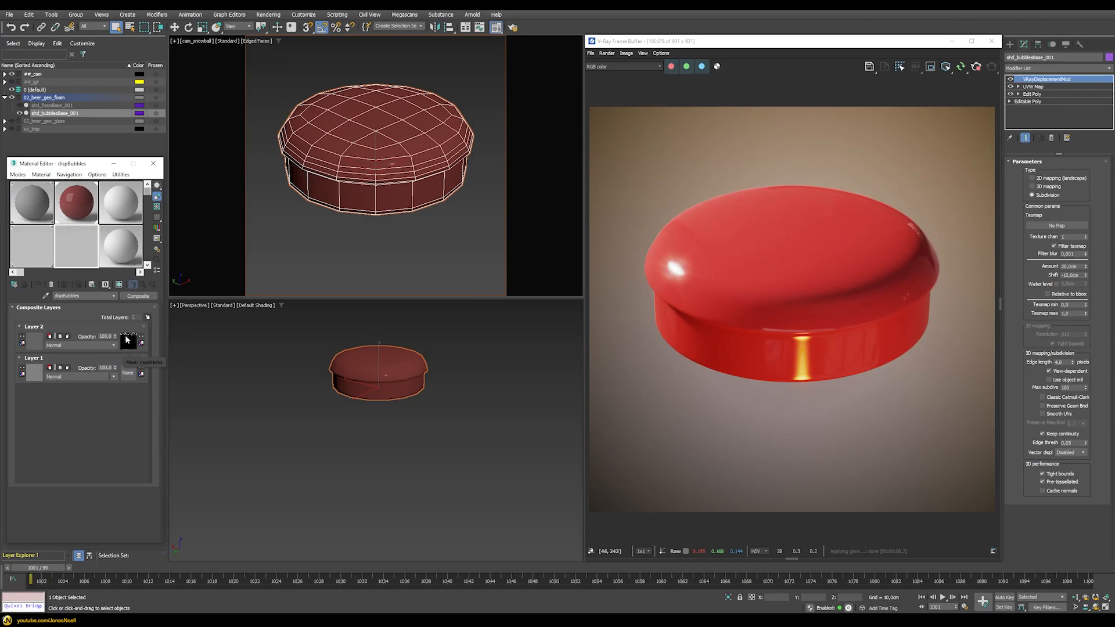
Assign the dispBubbles composite as the displacement texmap of the bubbles mesh and briefly show the foam to compare both
left_click(36, 250)
left_click(76, 260)
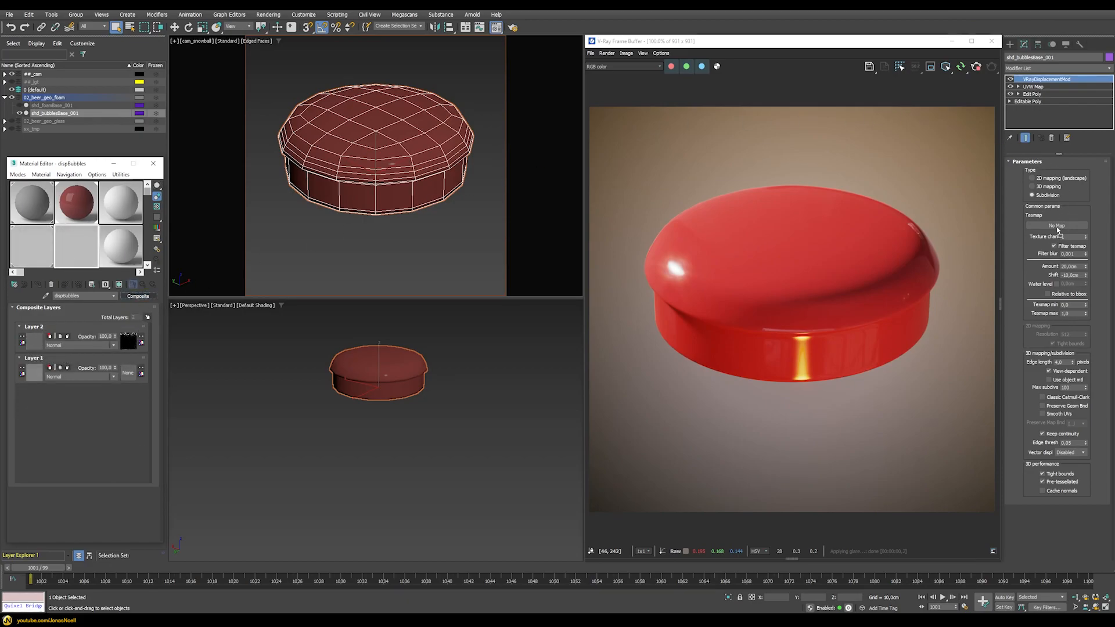
left_click_drag(138, 296, 1056, 230)
left_click(547, 336)
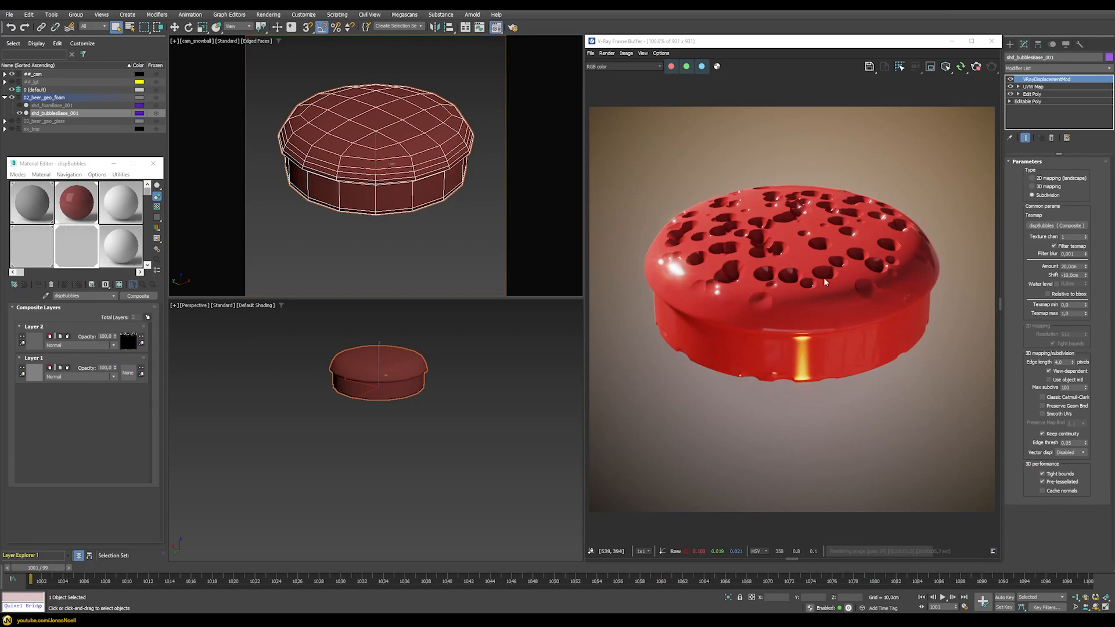
left_click(24, 106)
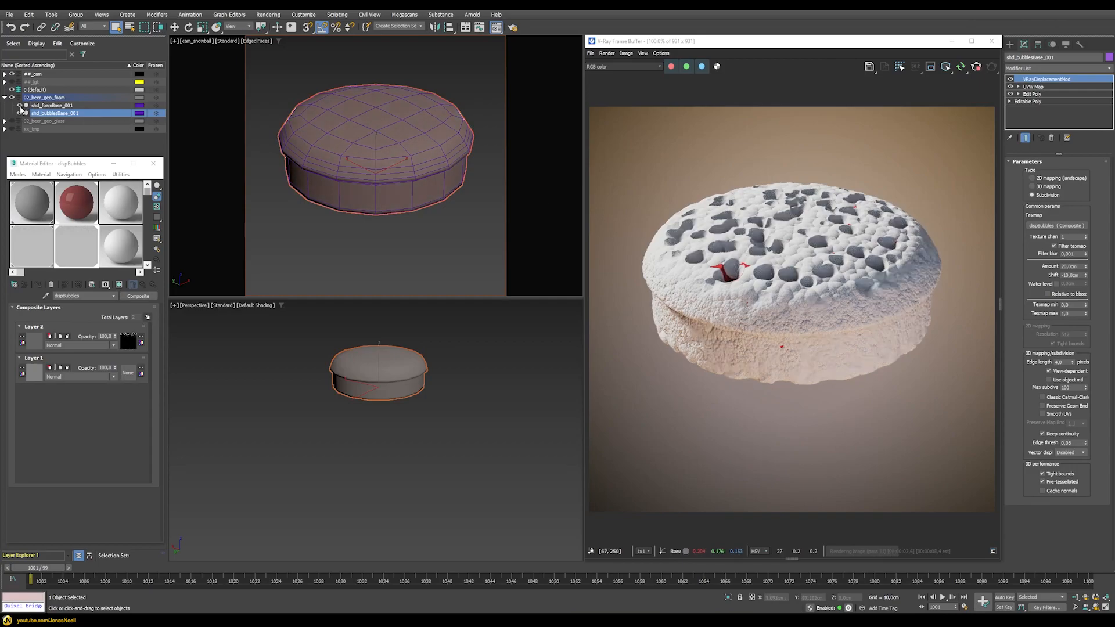
left_click(20, 106)
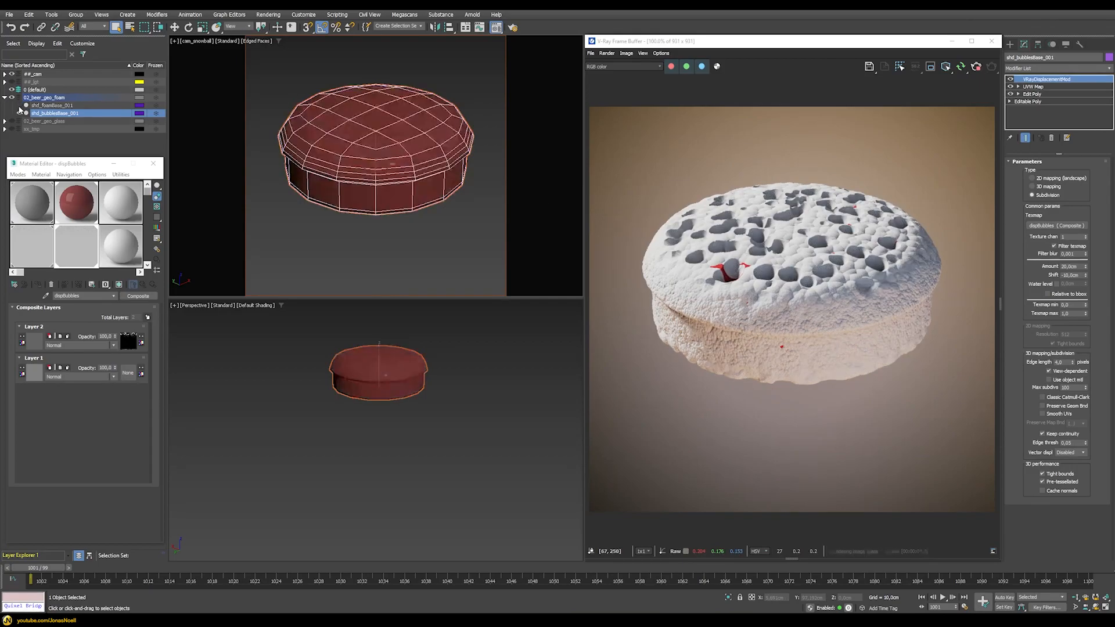
Set the colour value of the holesColor map in Layer 2 of dispBubbles to 140
left_click(38, 344)
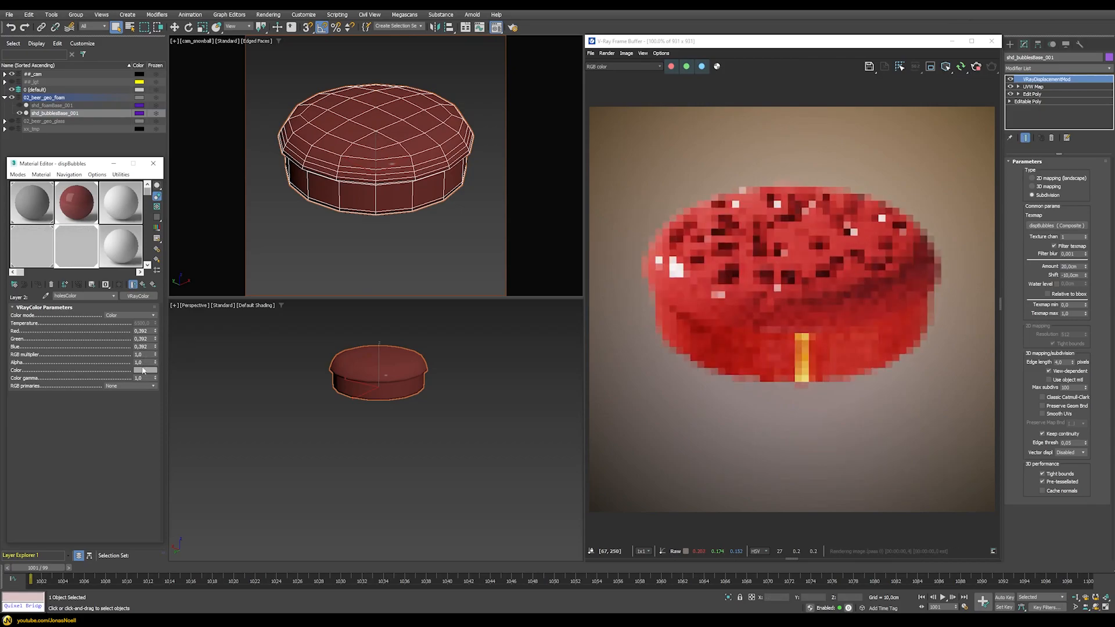
left_click(142, 370)
left_click_drag(139, 196, 155, 196)
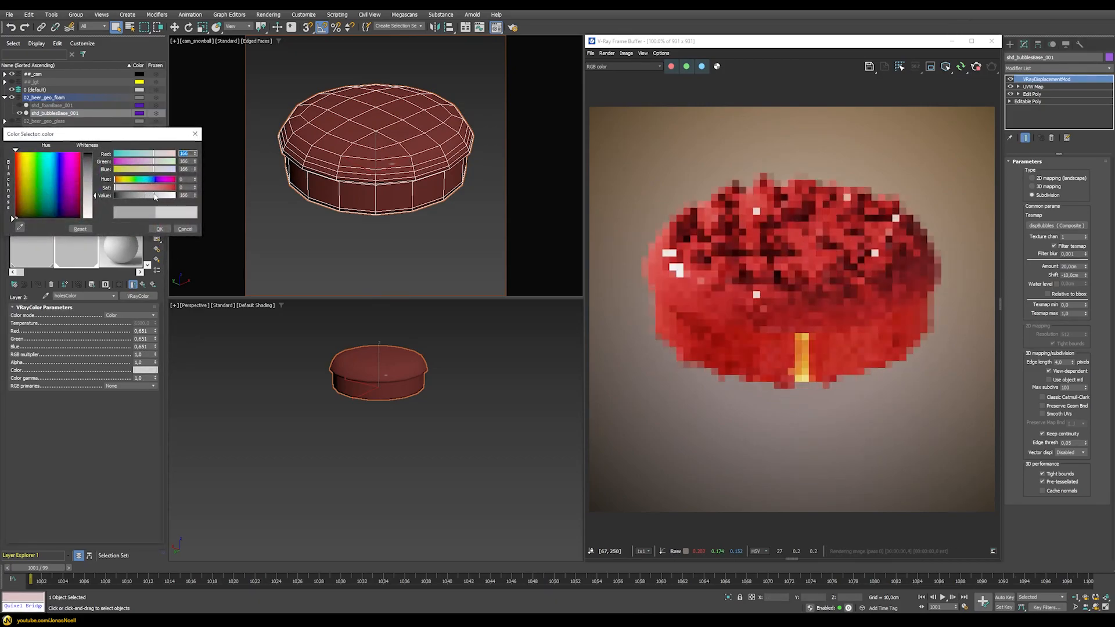
double_click(189, 195)
type("140")
key("Return")
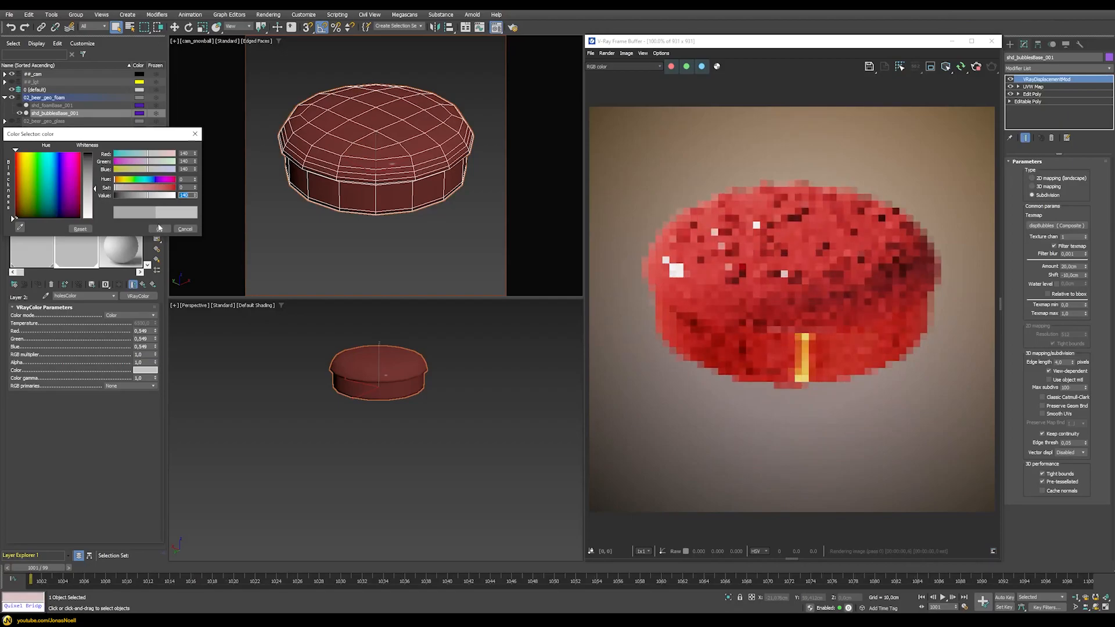
left_click(160, 229)
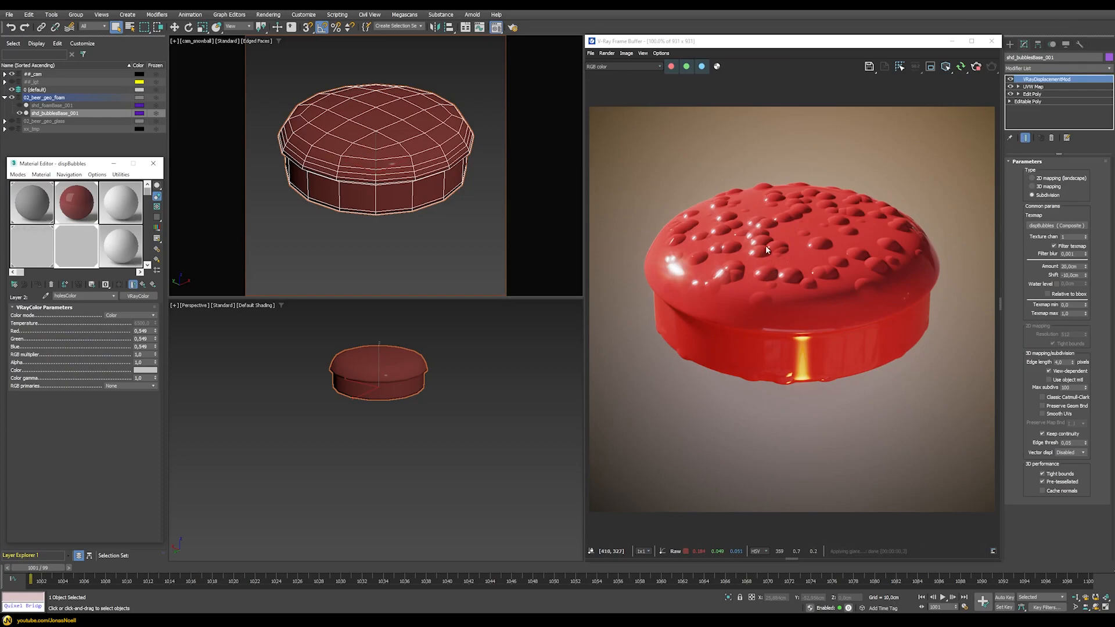
Unhide the foam mesh and examine how the bubbles sit in its holes in the render
left_click(20, 105)
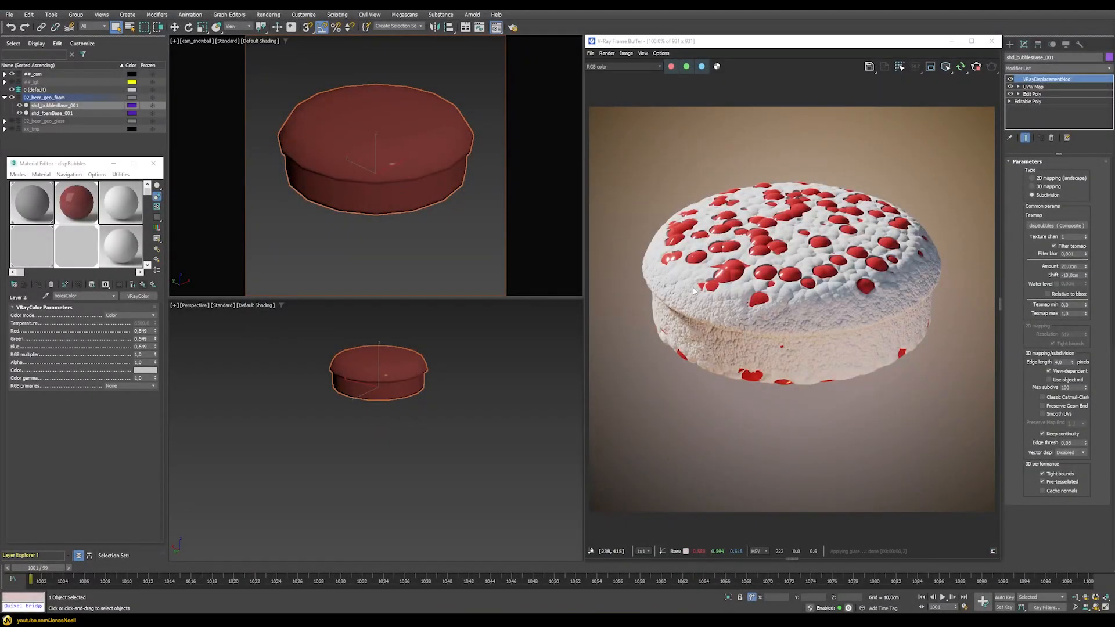
scroll(742, 273, "up", 2)
middle_click_drag(741, 270, 813, 278)
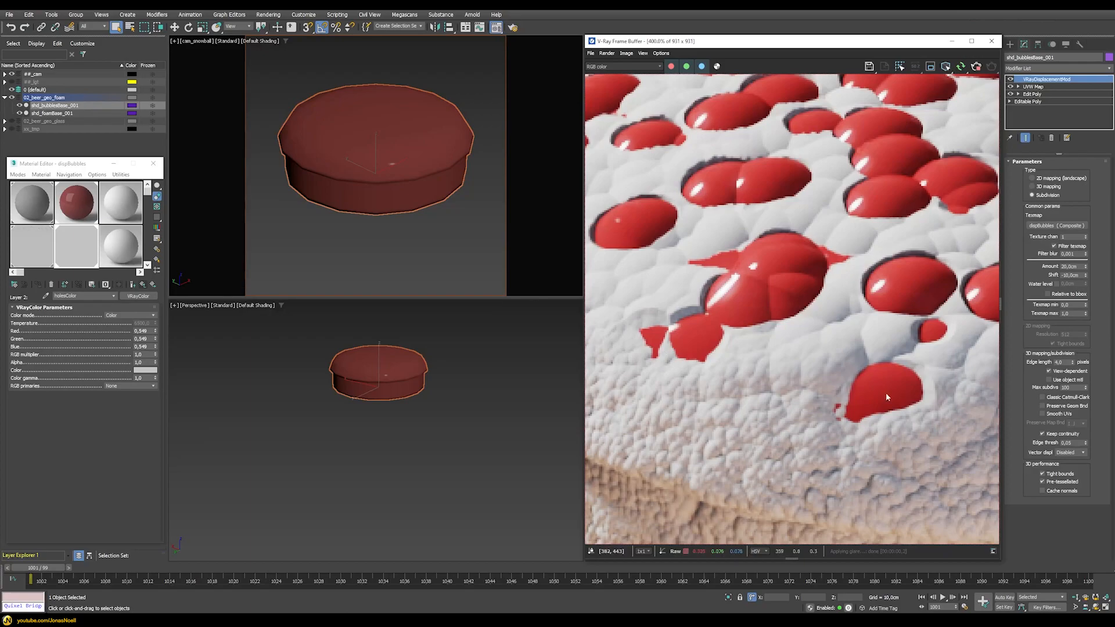
scroll(865, 355, "down", 1)
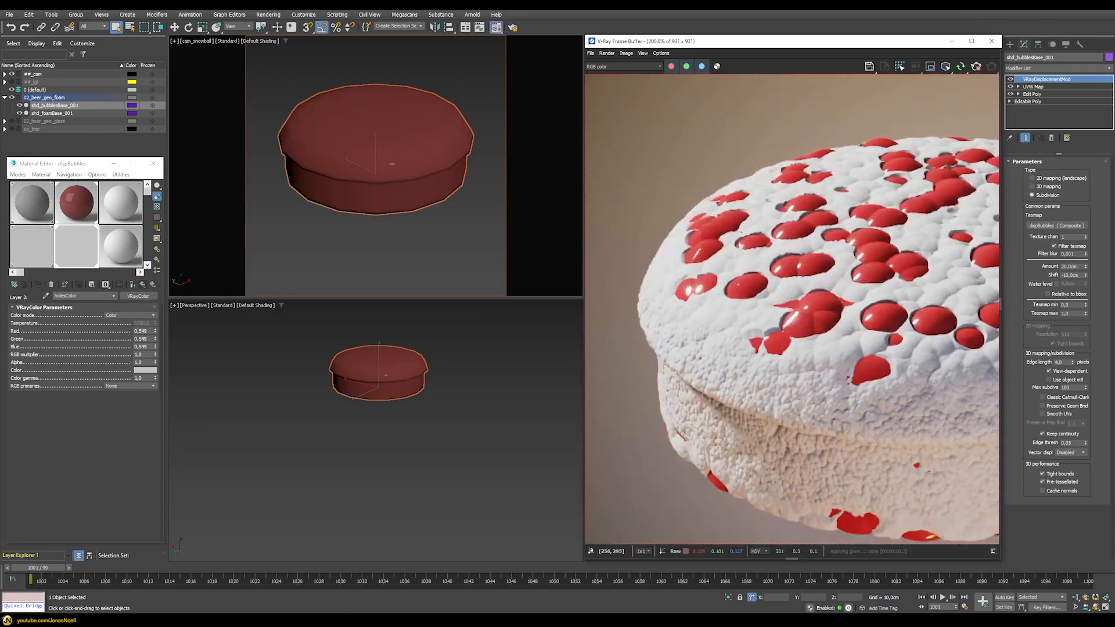
middle_click_drag(871, 339, 794, 319)
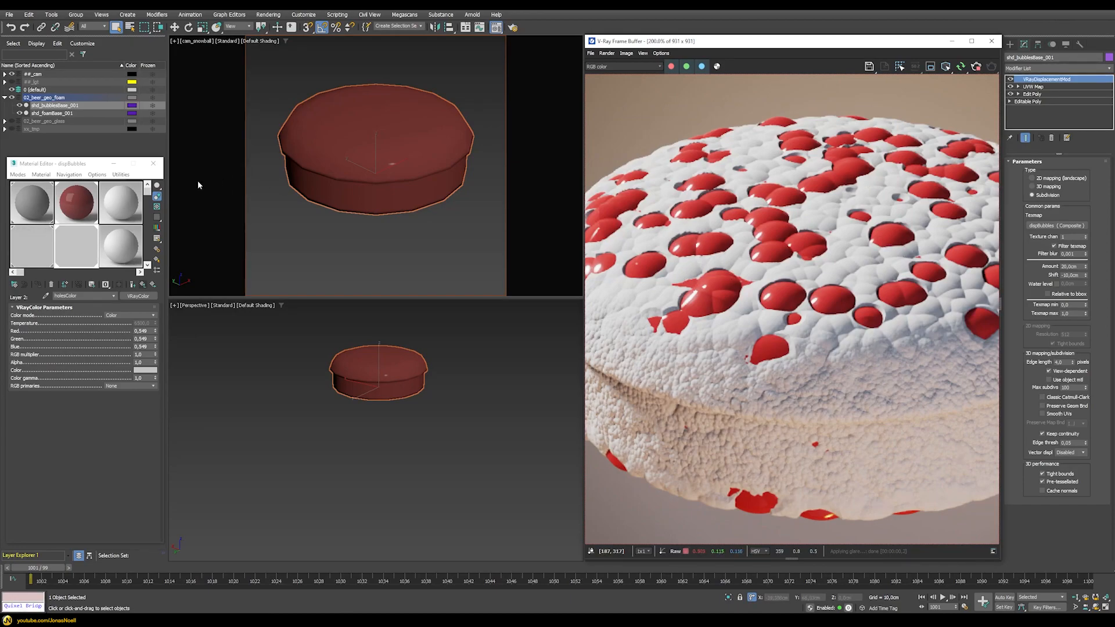
Set the colour value of the base map in Layer 1 of dispBubbles to 125 and check the rendered bubble edges
left_click(142, 284)
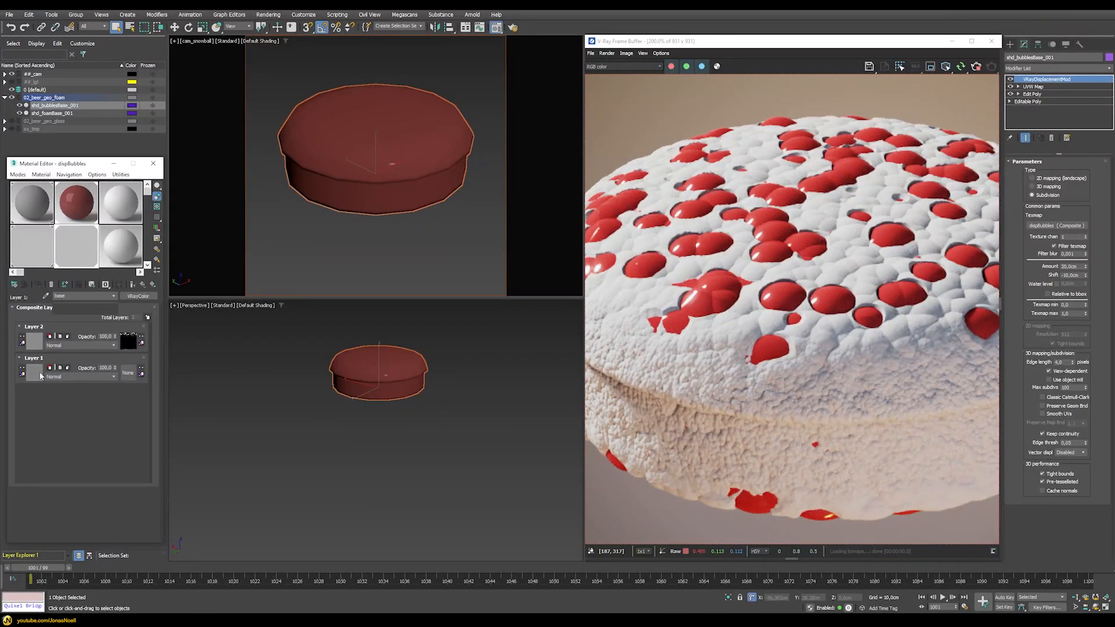
left_click(40, 376)
left_click(145, 370)
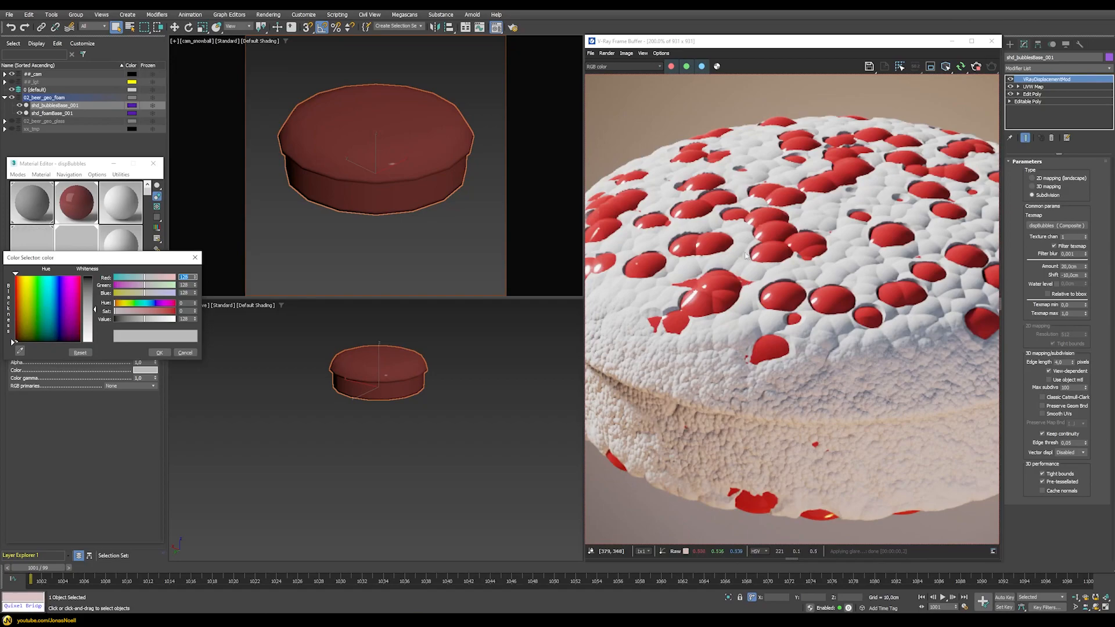
left_click_drag(195, 319, 195, 320)
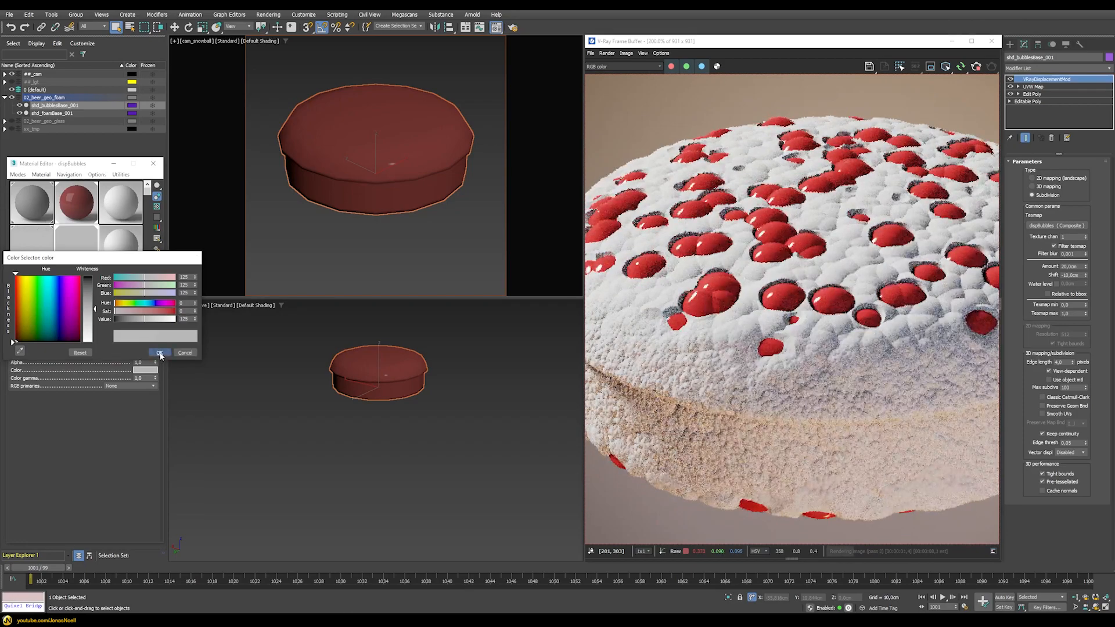
left_click(160, 353)
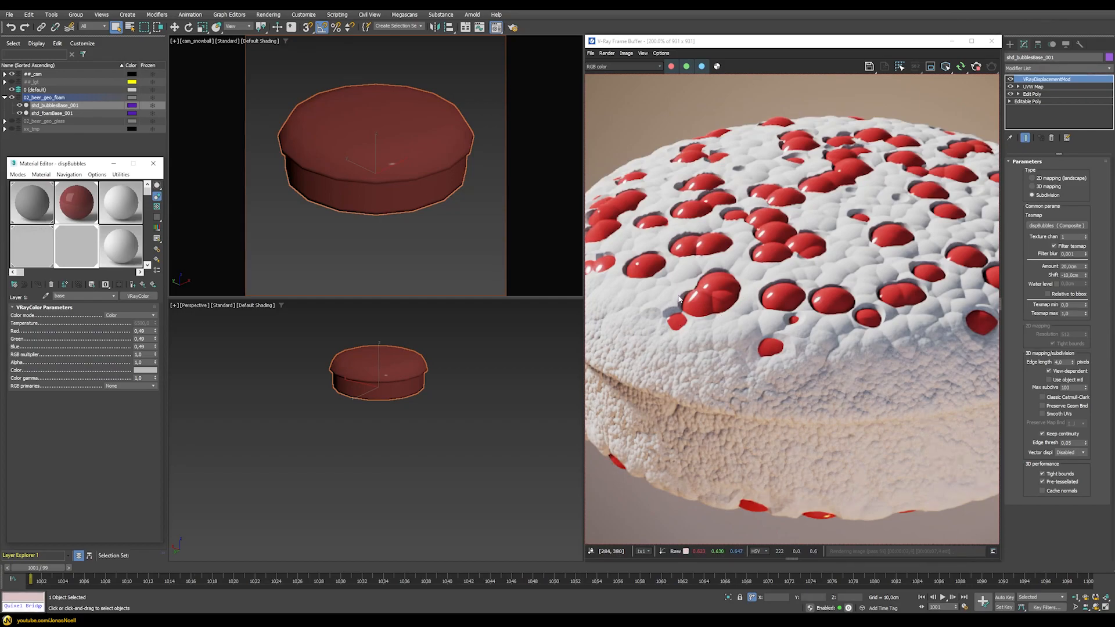
middle_click_drag(656, 299, 716, 298)
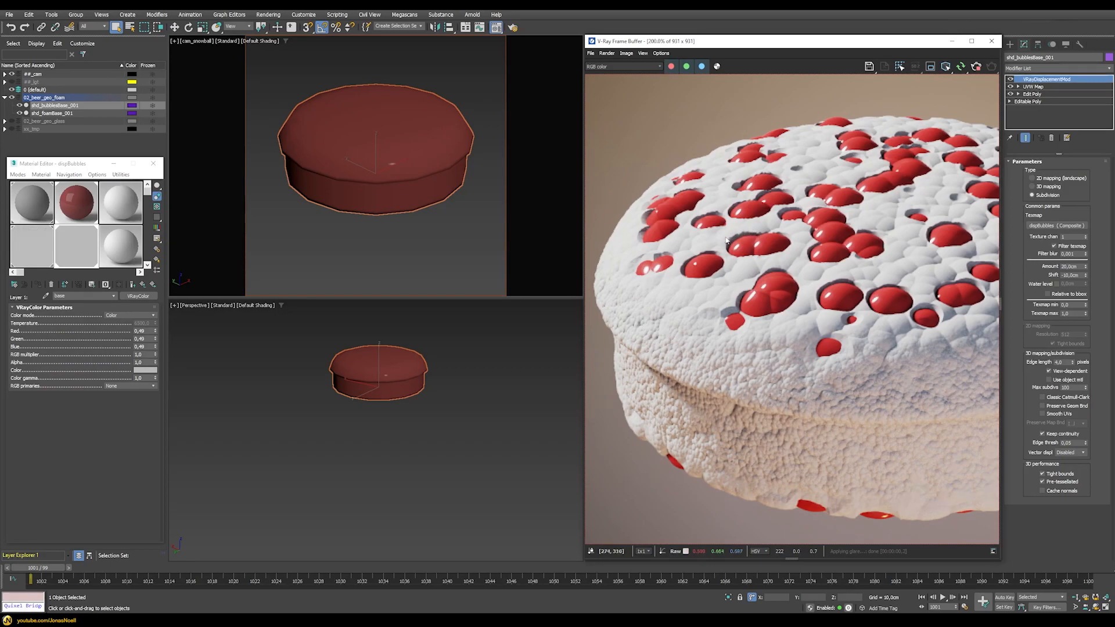
scroll(754, 240, "up", 1)
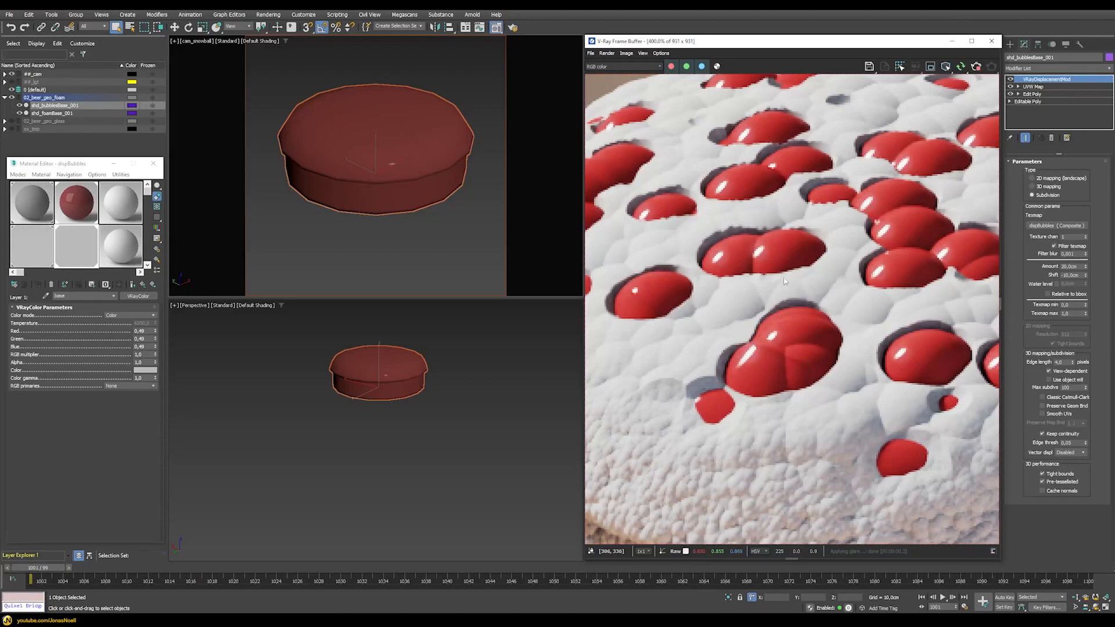
Set the edge length of the foam mesh's displacement modifier to 2 pixels
left_click(52, 113)
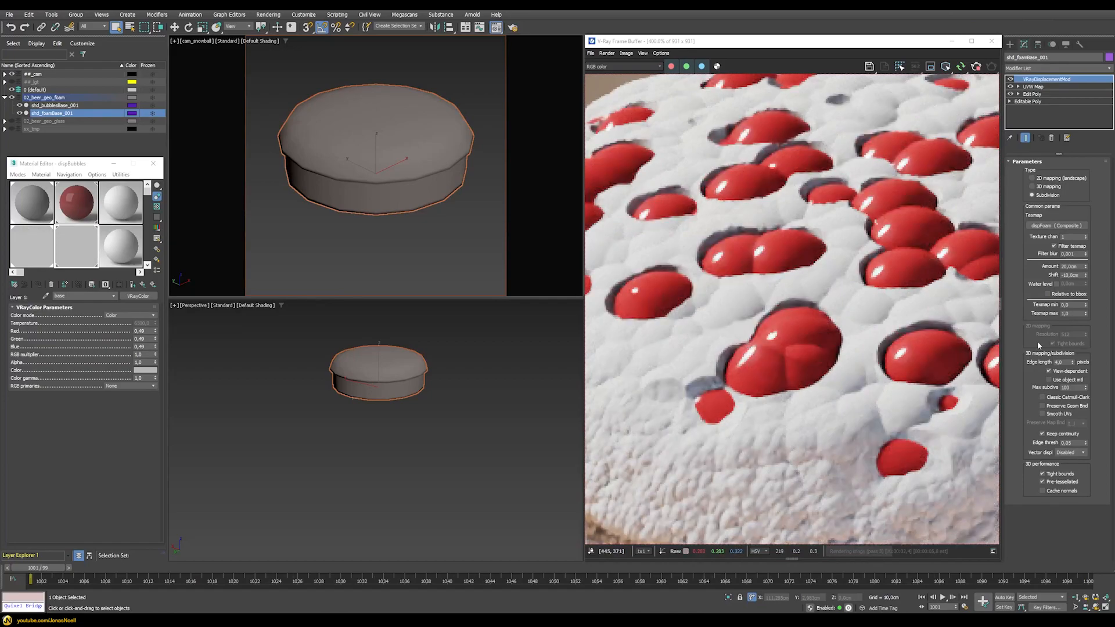
double_click(1066, 362)
type("2")
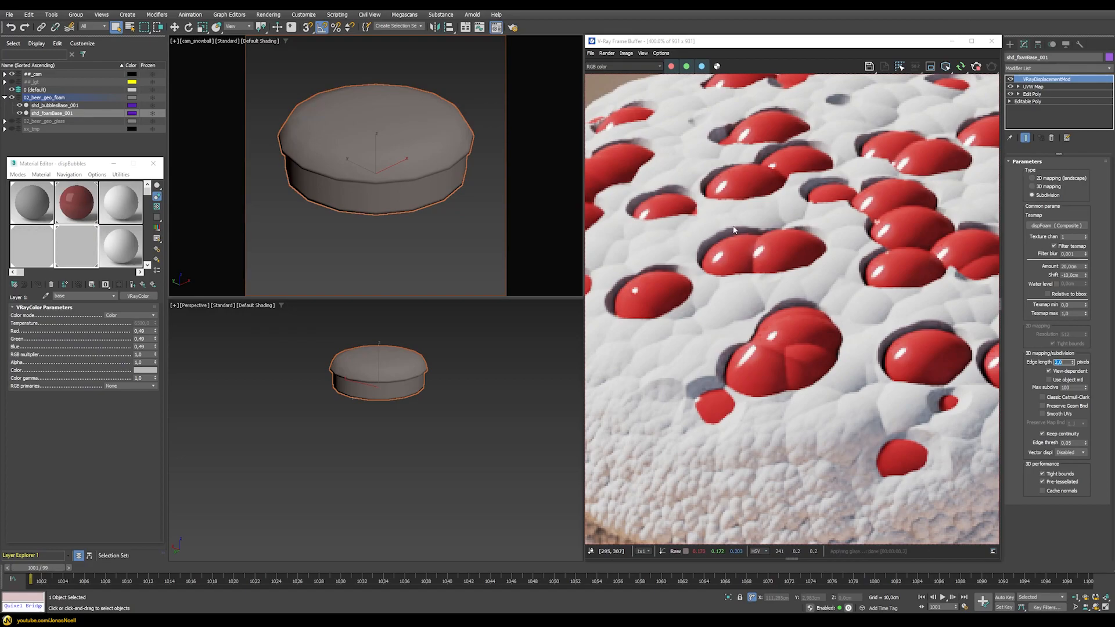
double_click(809, 271)
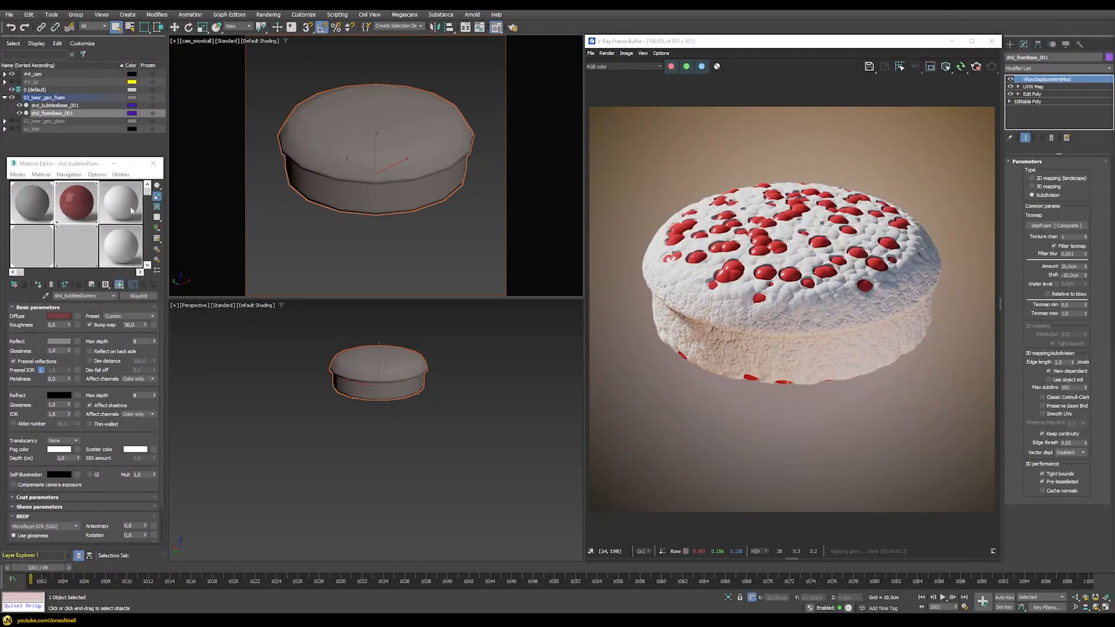
Hide the foam mesh and set the reflection colour of shd_bubblesDummy to pure white (255)
left_click(23, 114)
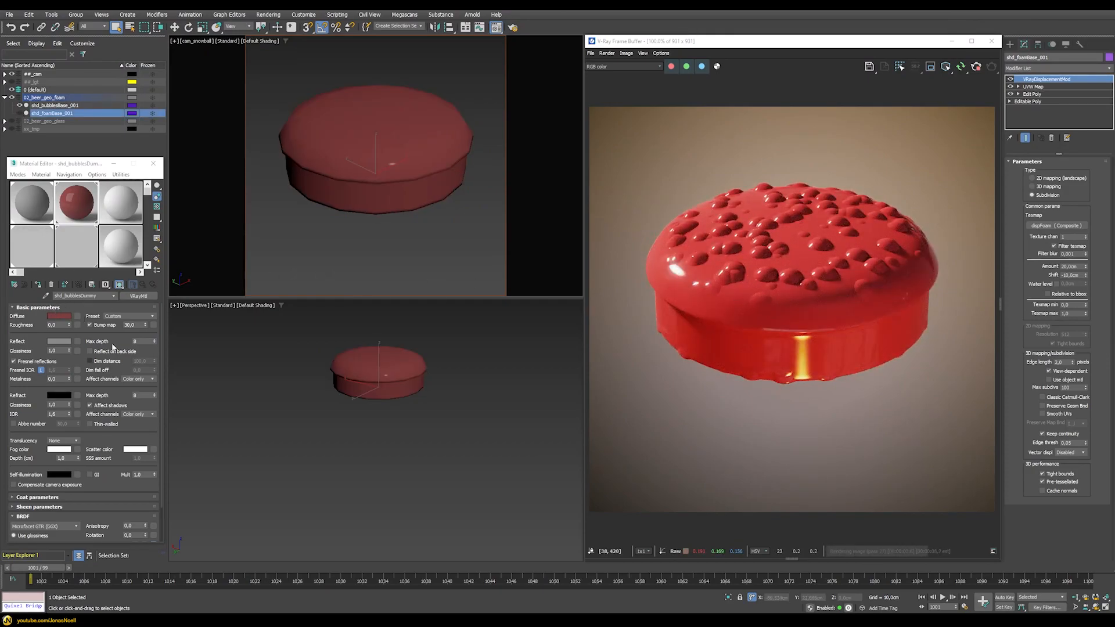
left_click(59, 341)
left_click_drag(131, 294, 186, 296)
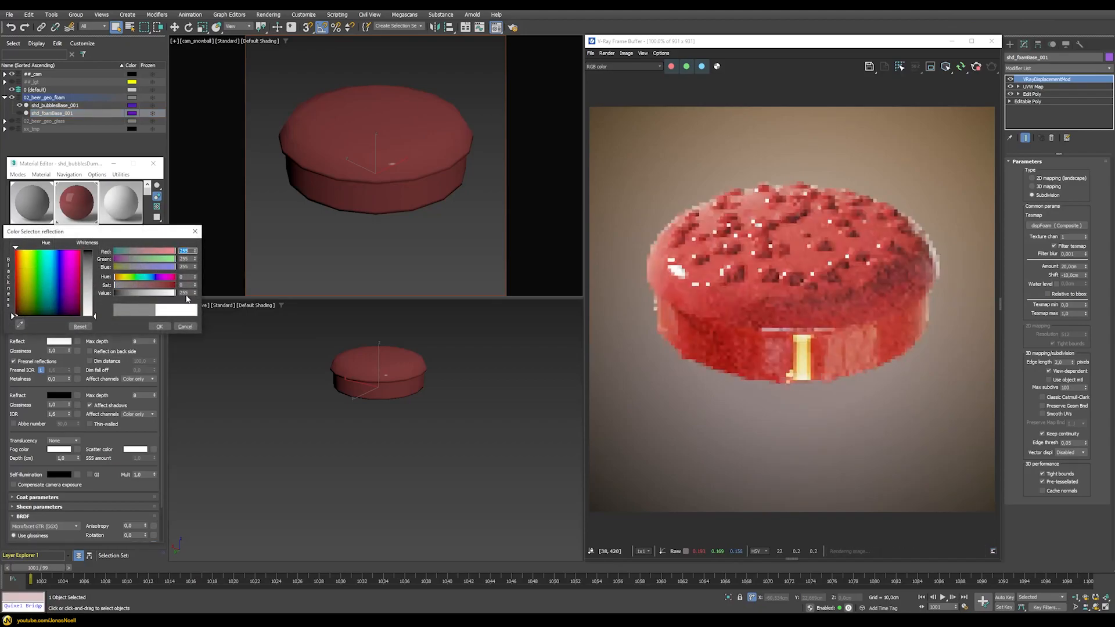
left_click(162, 327)
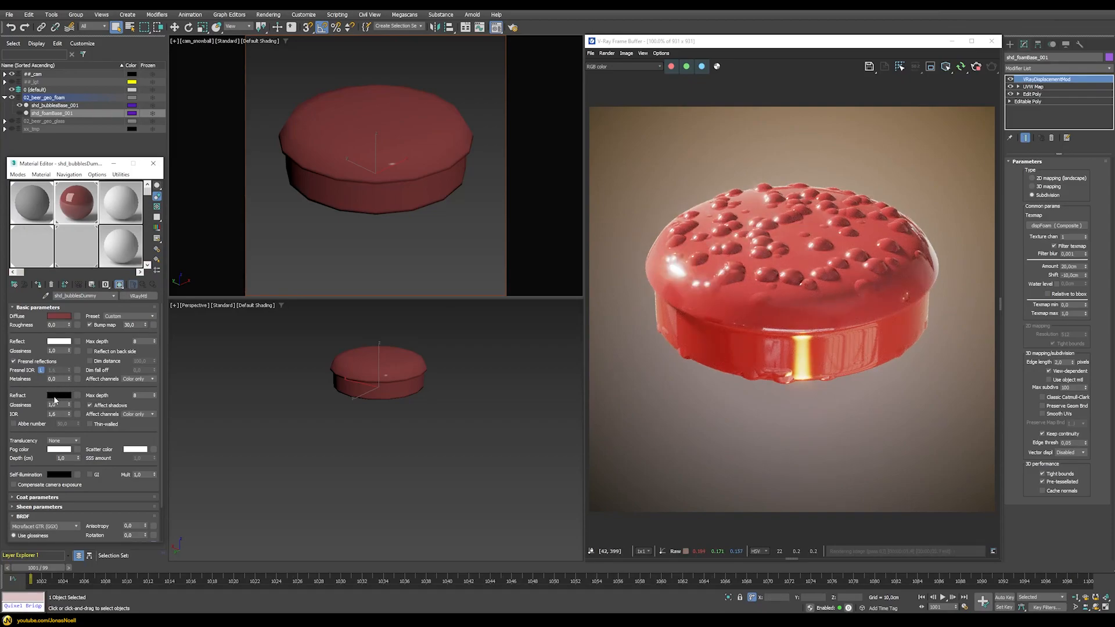
Set the refraction colour of the bubbles material to pure white (255) and make the material thin-walled
left_click(56, 396)
left_click_drag(164, 349, 175, 349)
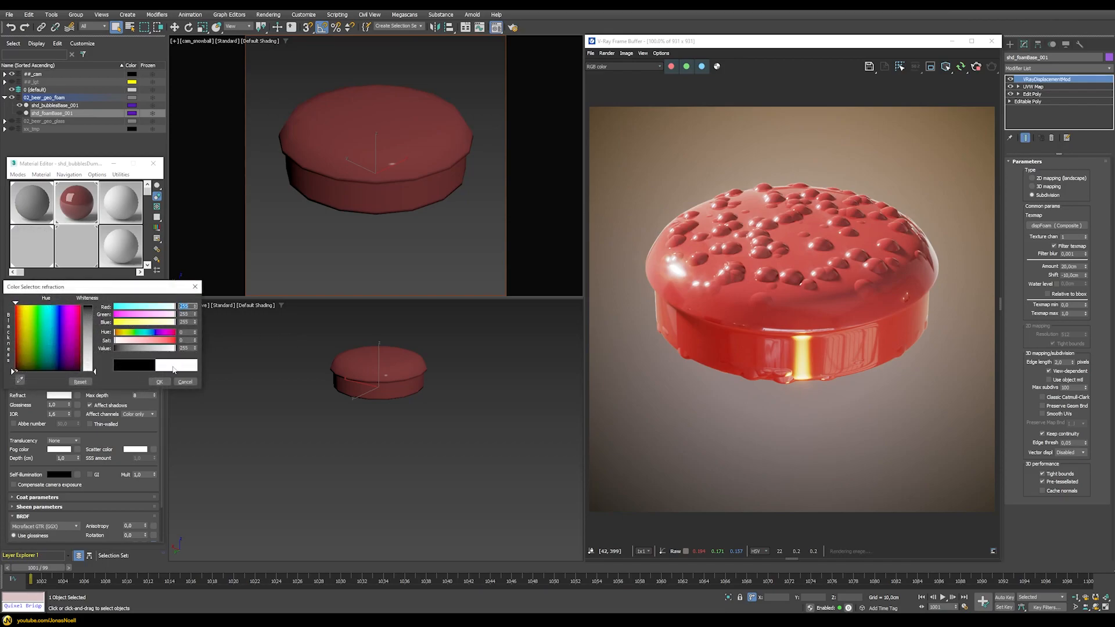
left_click(161, 382)
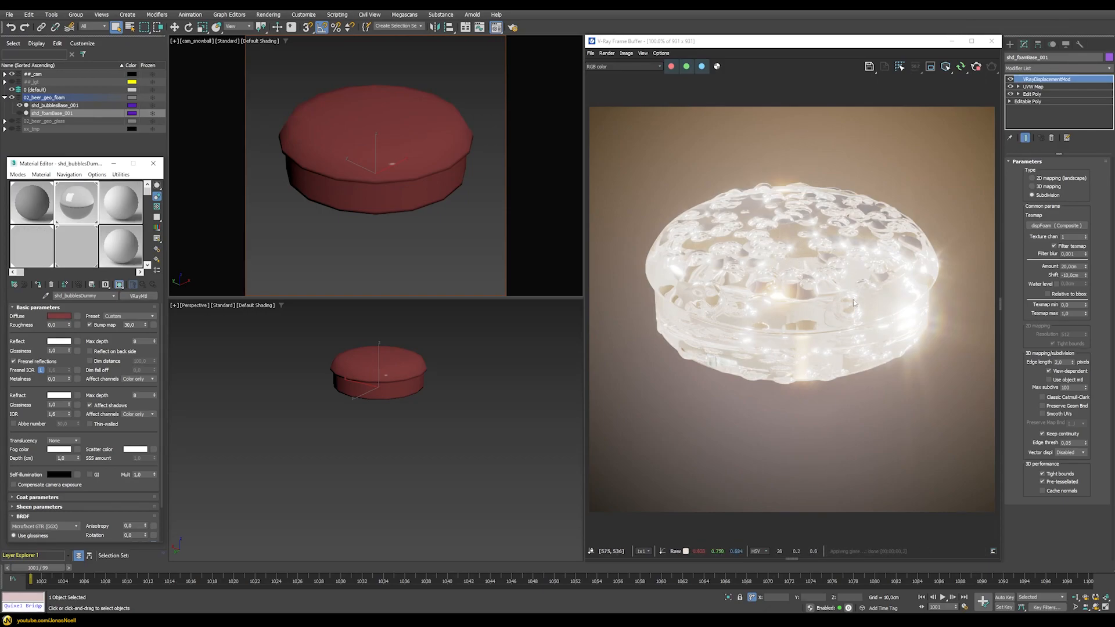
left_click(93, 424)
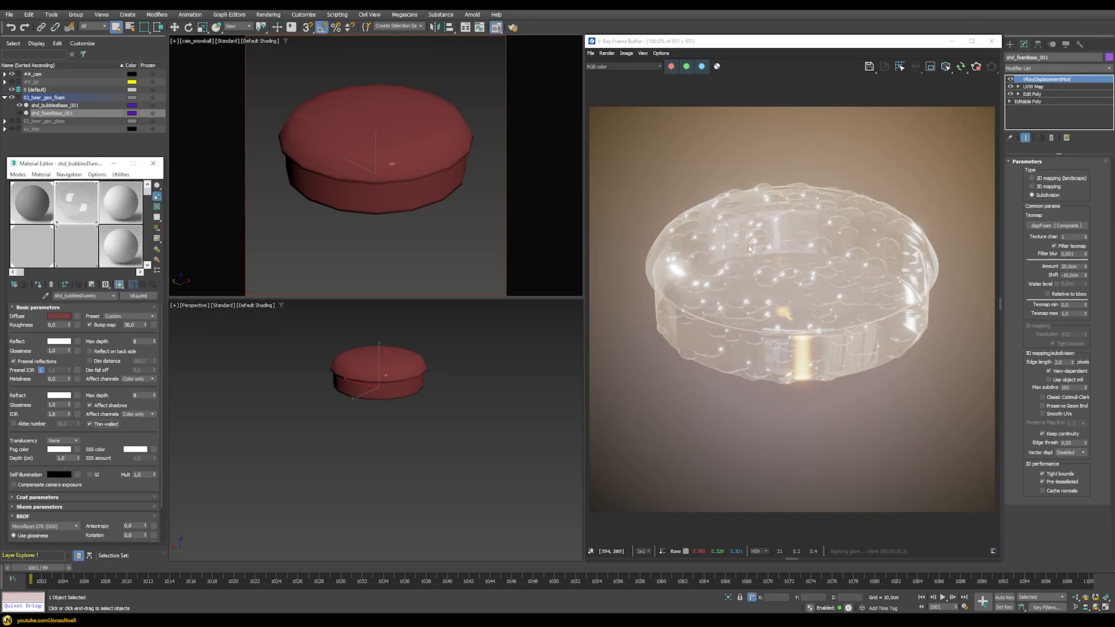
Set the reflection glossiness of the bubbles material to 0.8
left_click(61, 351)
type("0,8")
key("Return")
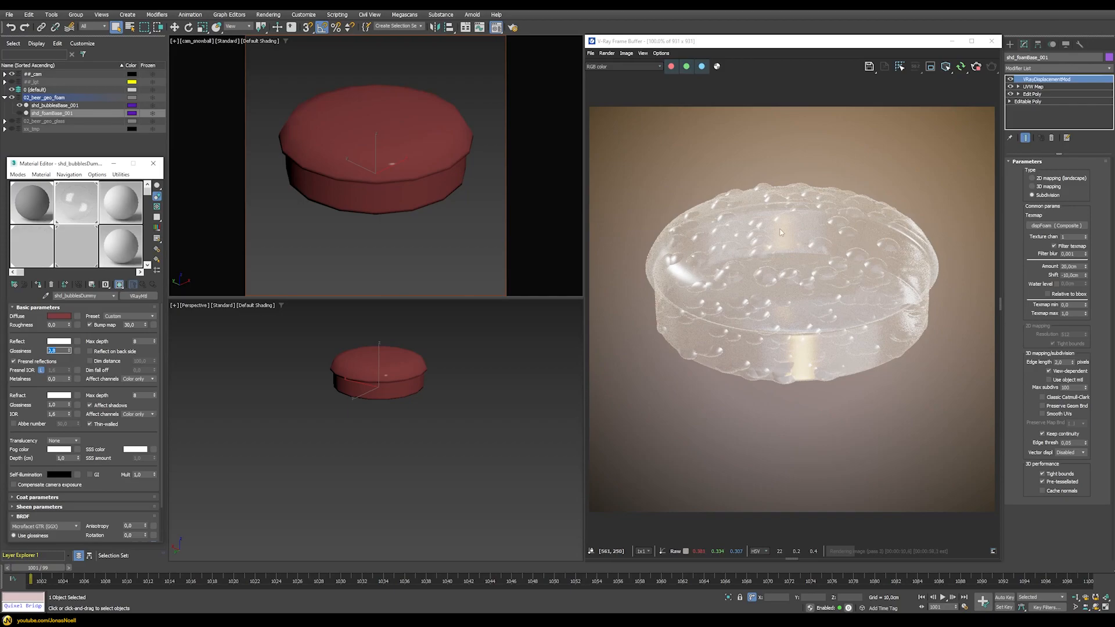
With only the foam mesh shown, set the reflection colour of shd_foamDummy to white and its glossiness to 0.5
left_click(20, 105)
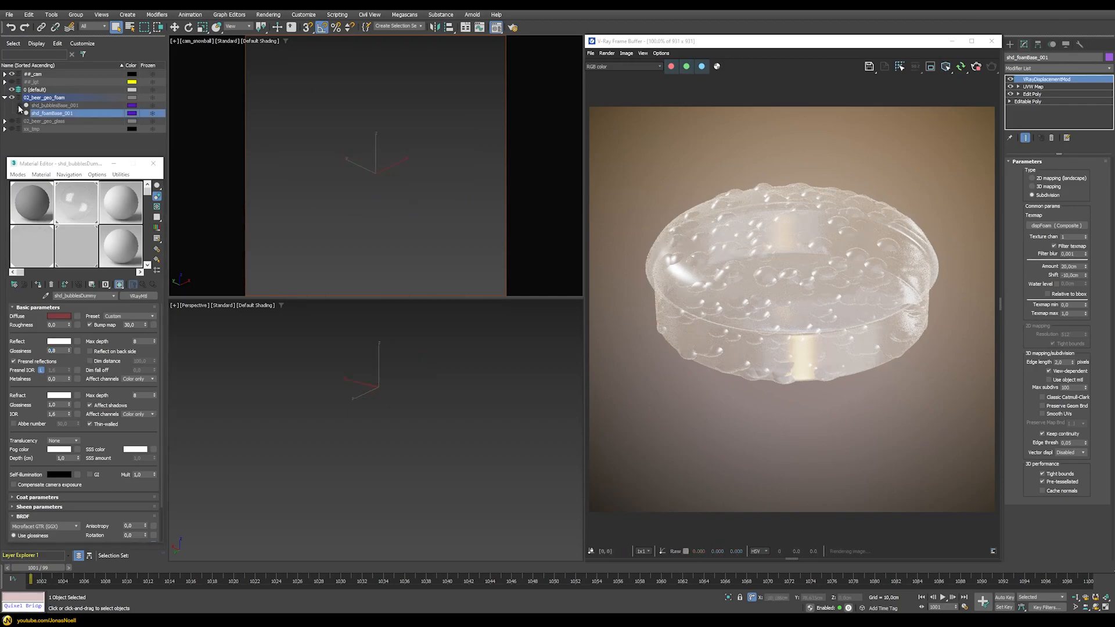
left_click(20, 113)
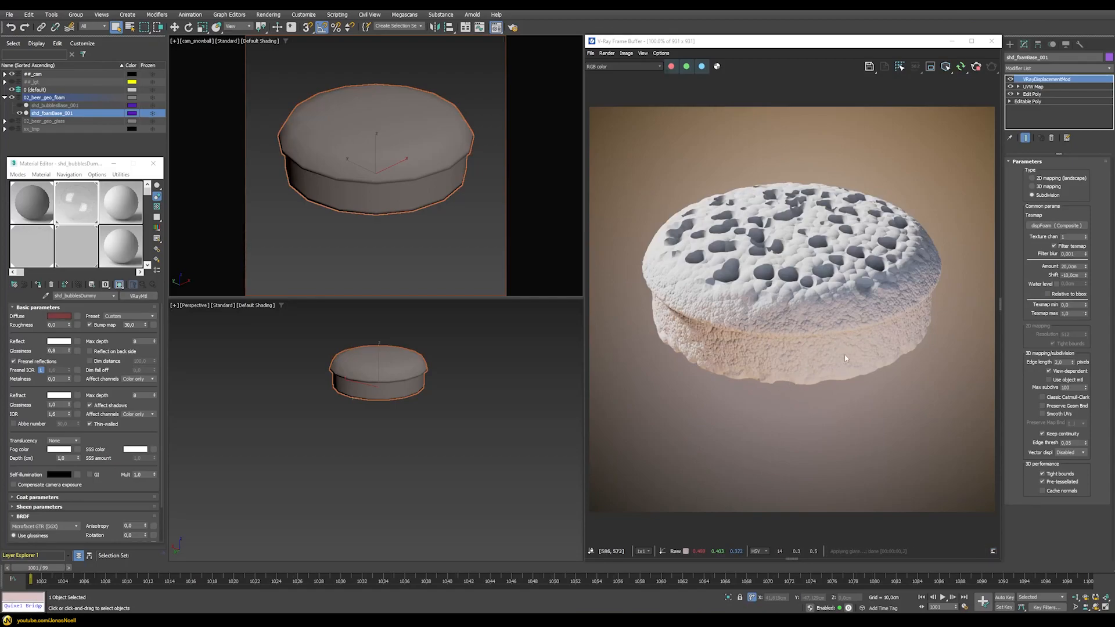
left_click(34, 204)
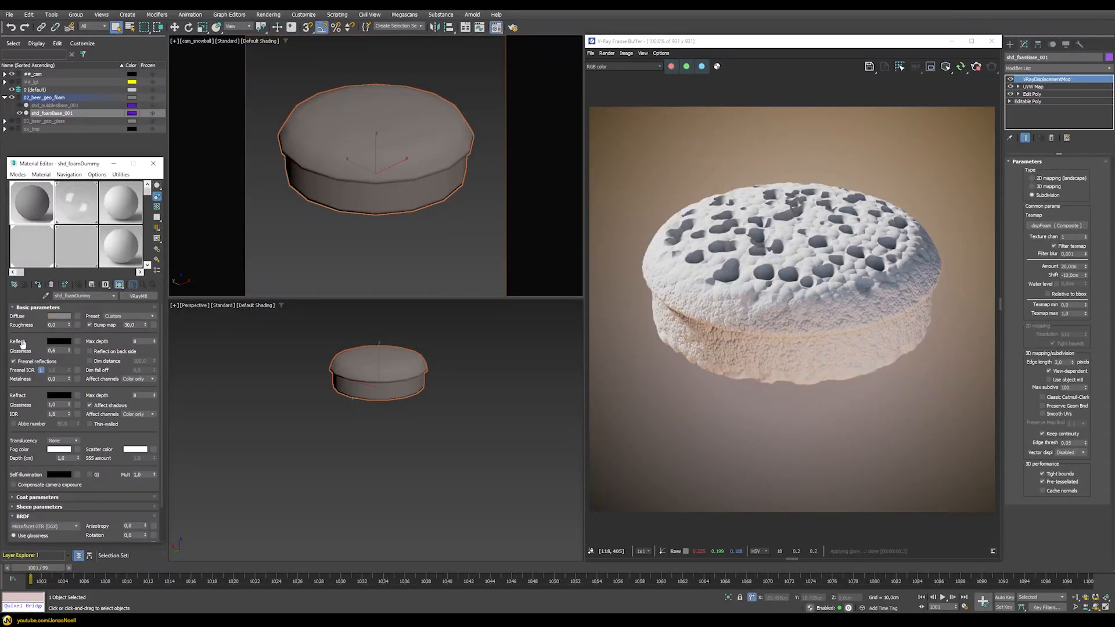
left_click(55, 341)
left_click_drag(156, 294, 181, 295)
left_click(158, 328)
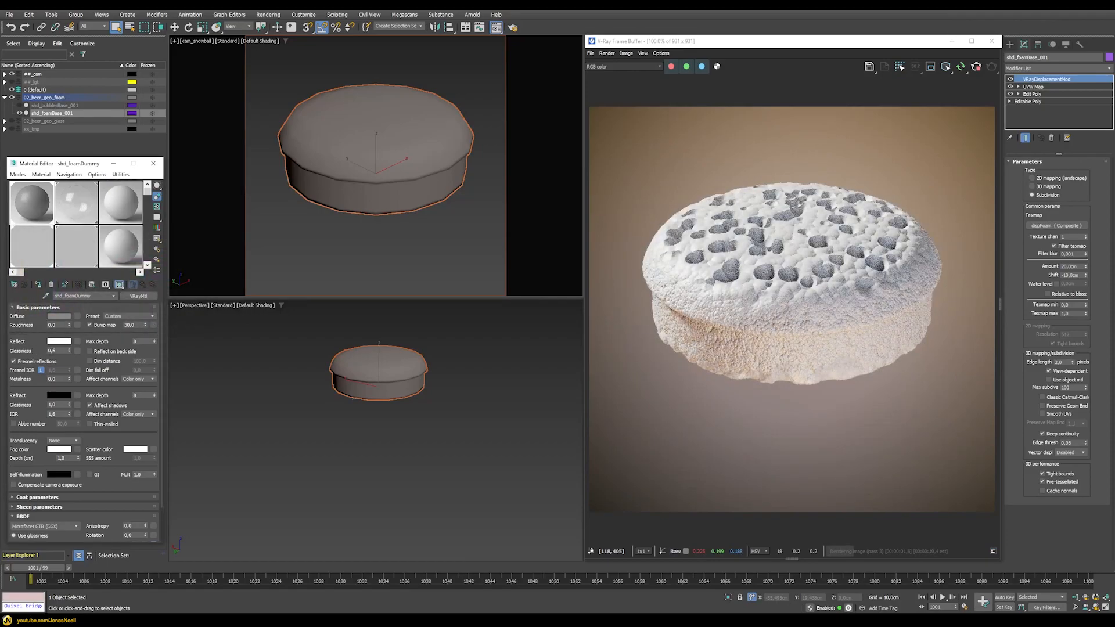
key("Return")
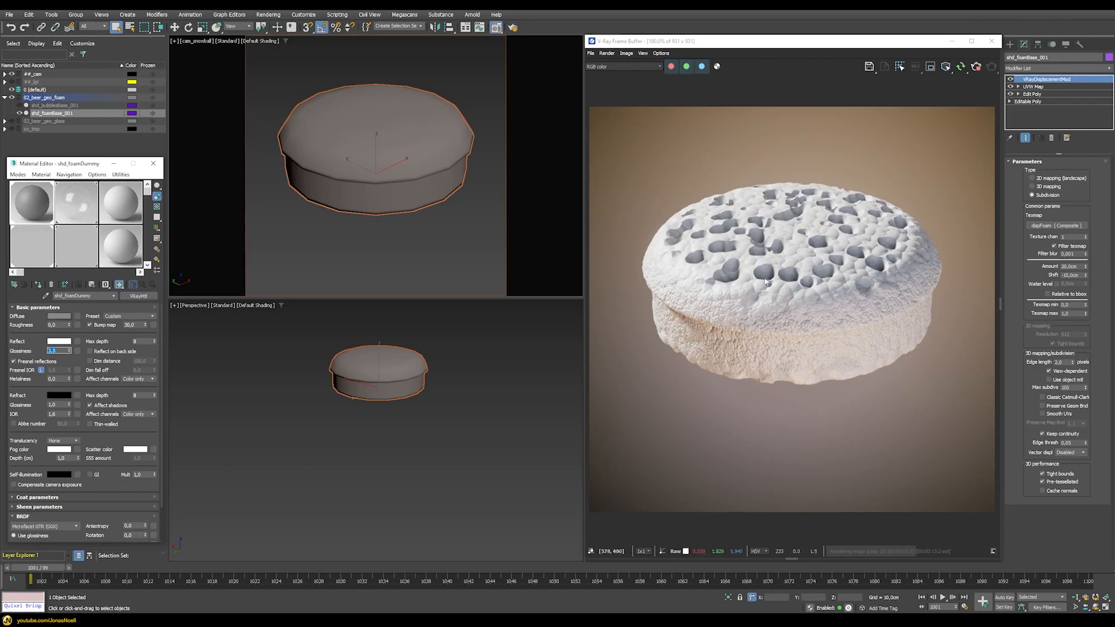
Set the coat amount of the foam material to 1.0 and inspect the highlights in the render
scroll(107, 429, "down", 2)
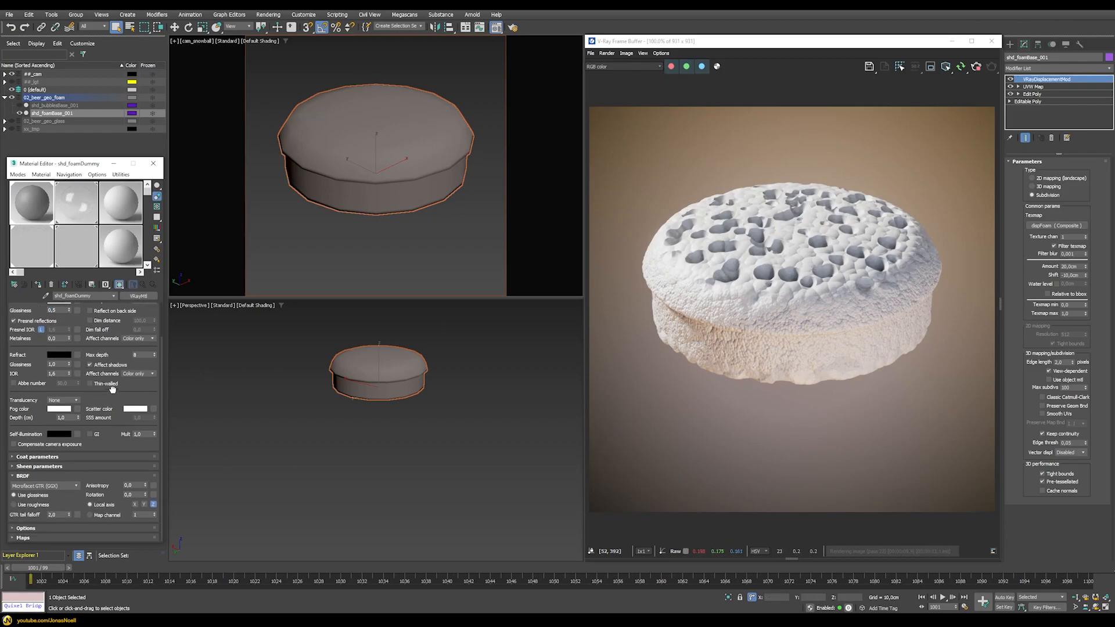
left_click(35, 457)
left_click(55, 465)
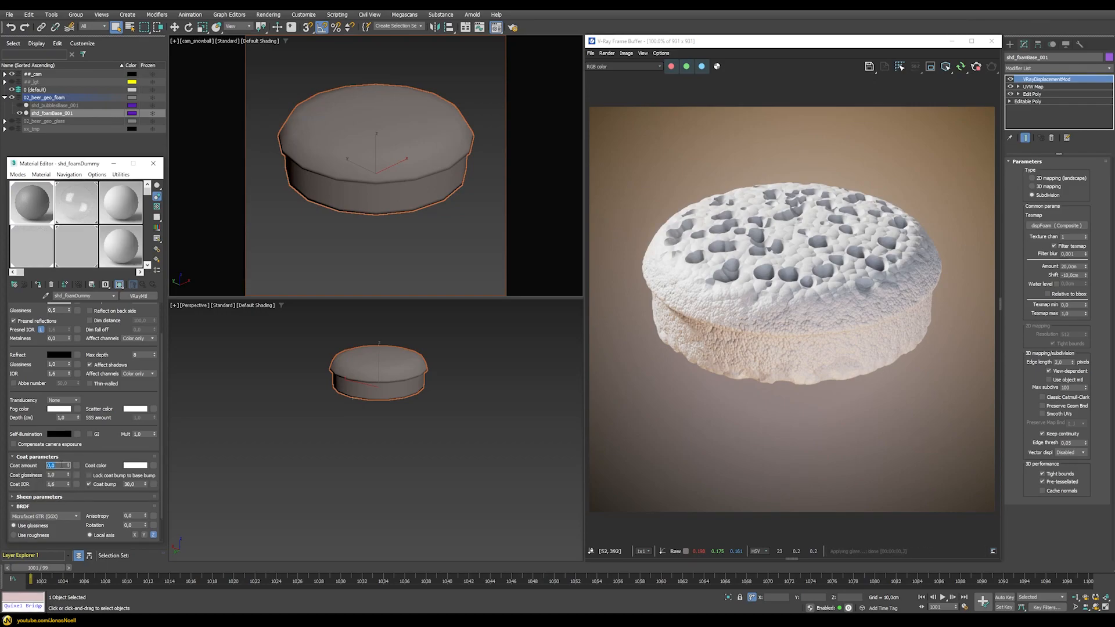
key("Return")
scroll(670, 267, "up", 1)
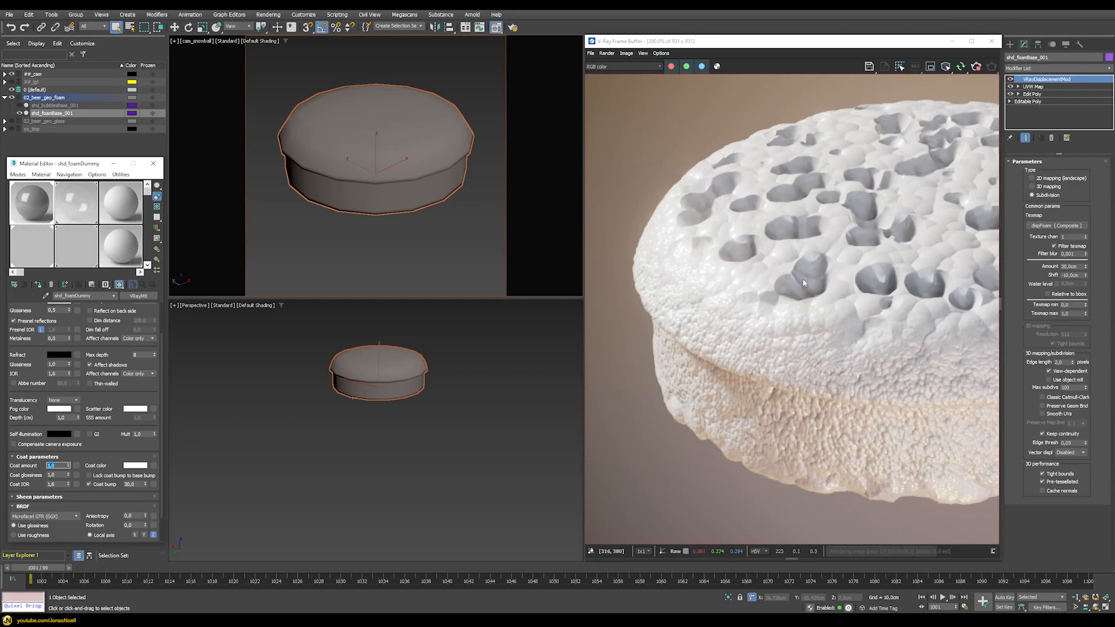
scroll(804, 282, "down", 2)
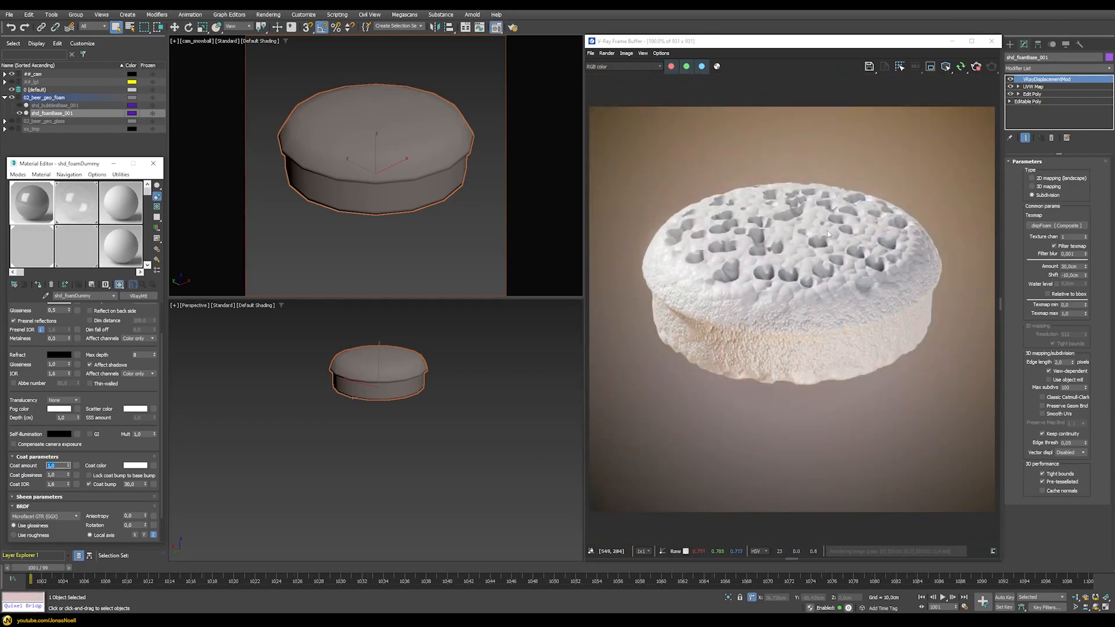
left_click_drag(106, 410, 119, 455)
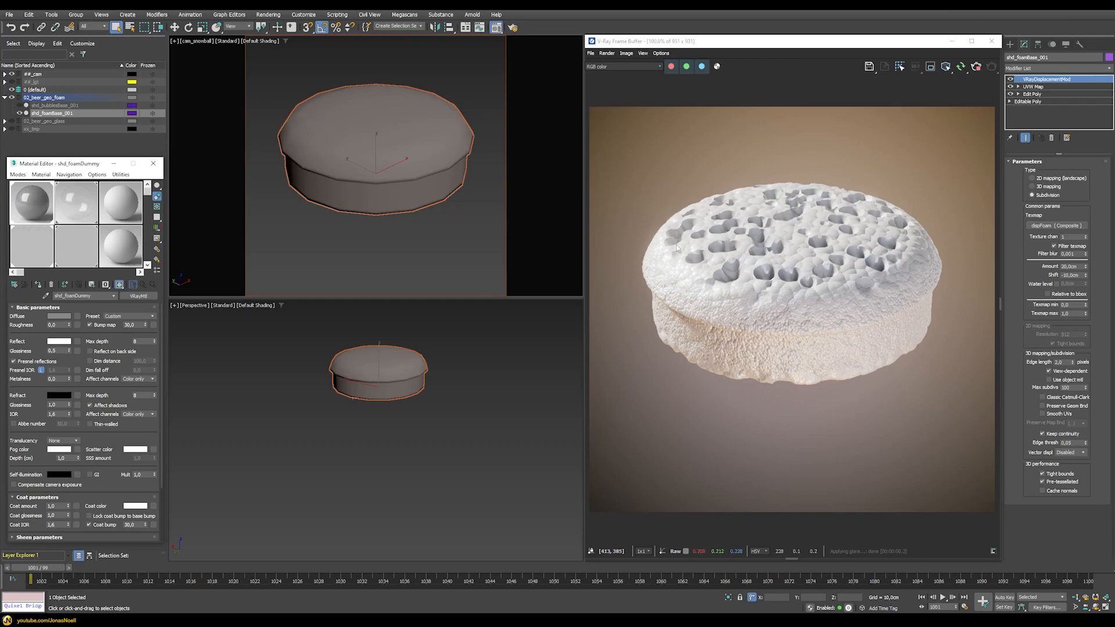
scroll(683, 250, "up", 2)
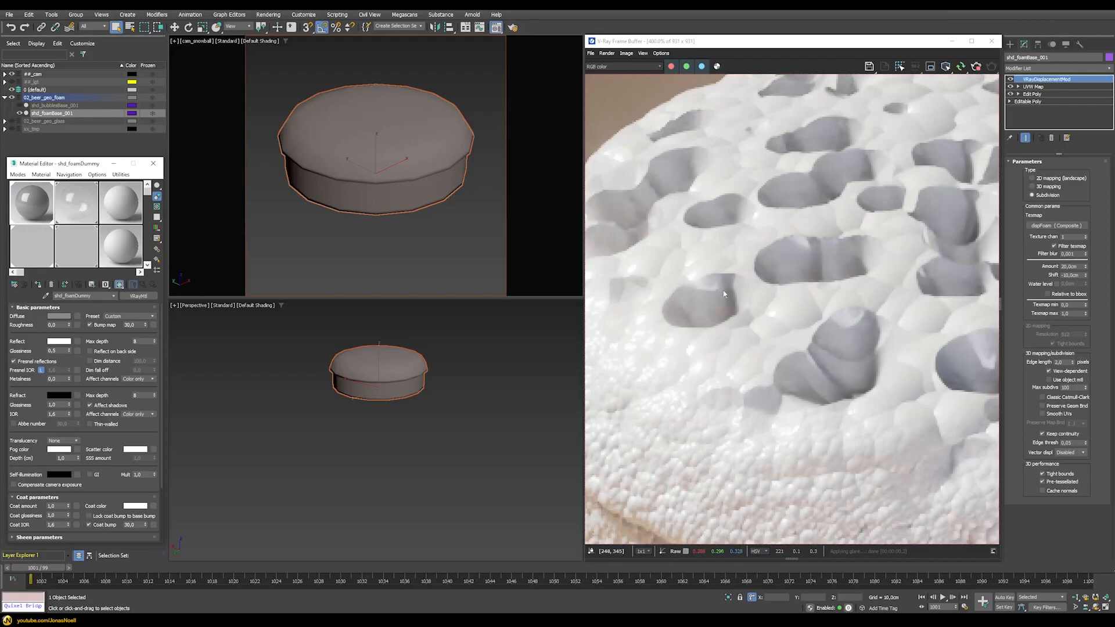
scroll(706, 332, "down", 4)
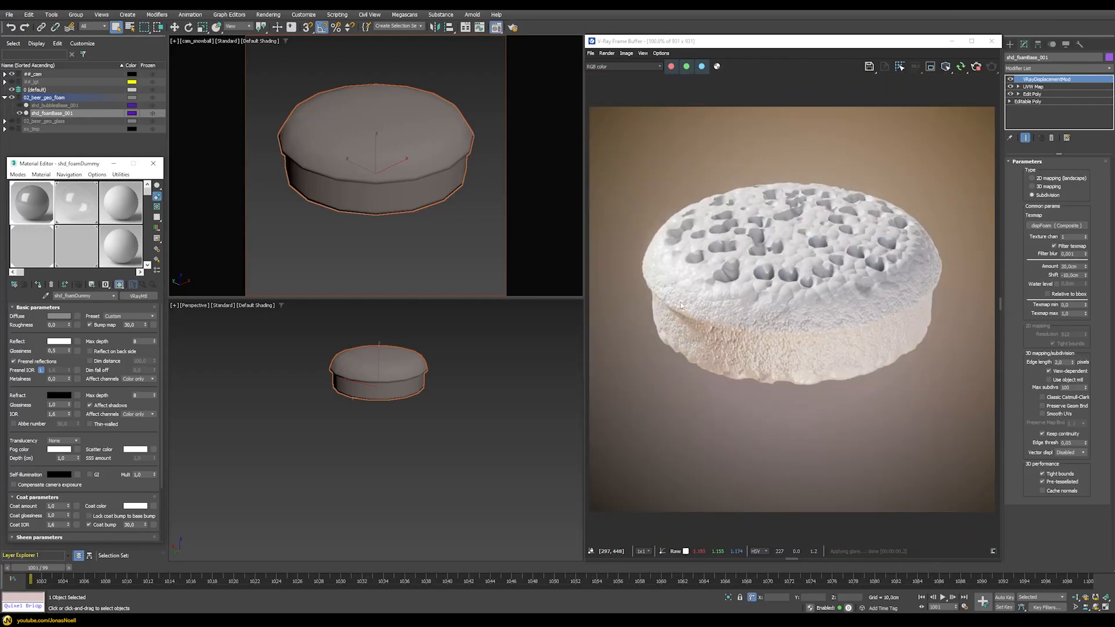
Set the refraction colour value of the foam material to 128 and its translucency to Volumetric
left_click(58, 395)
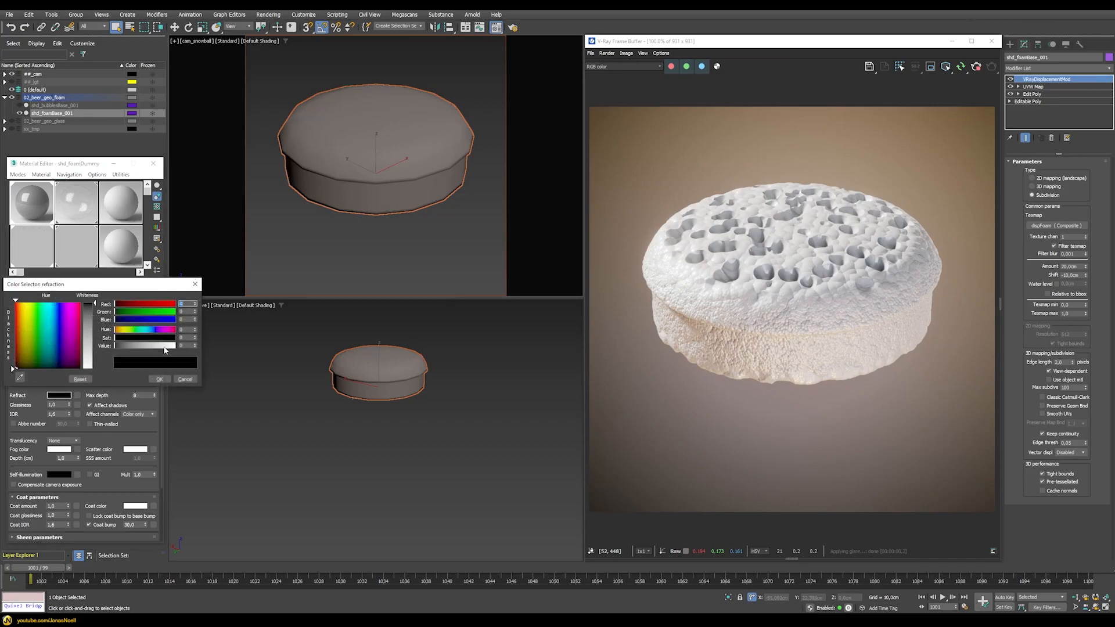
left_click(186, 345)
type("128")
key("Return")
left_click(159, 379)
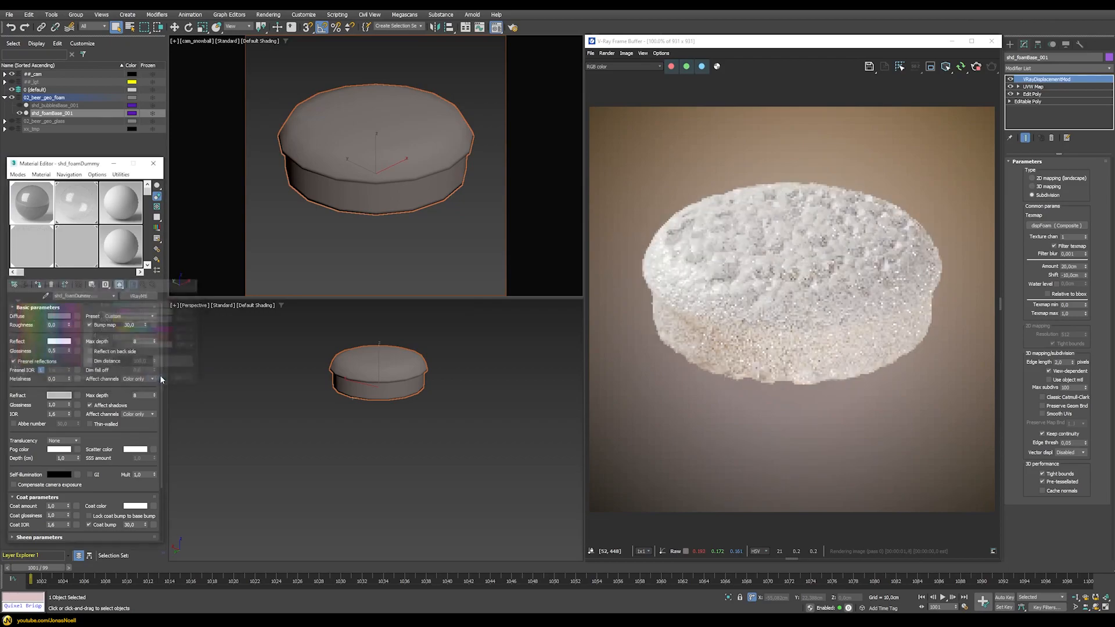
left_click(64, 440)
left_click(68, 457)
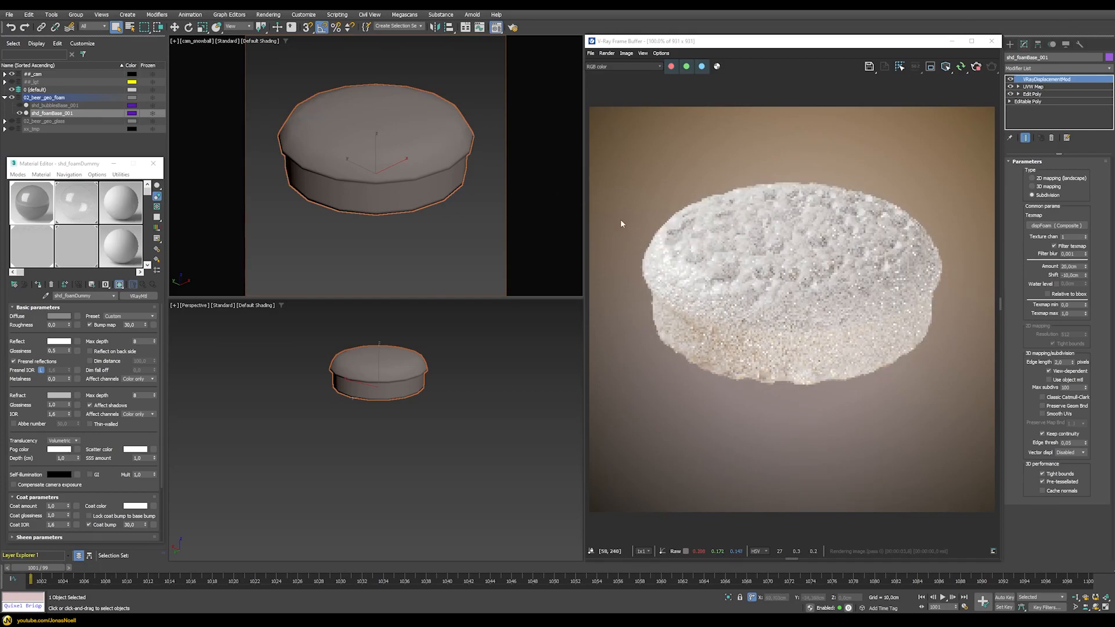
Limit the render to a region around a few holes near the foam's upper left edge
scroll(617, 219, "up", 1)
left_click(929, 66)
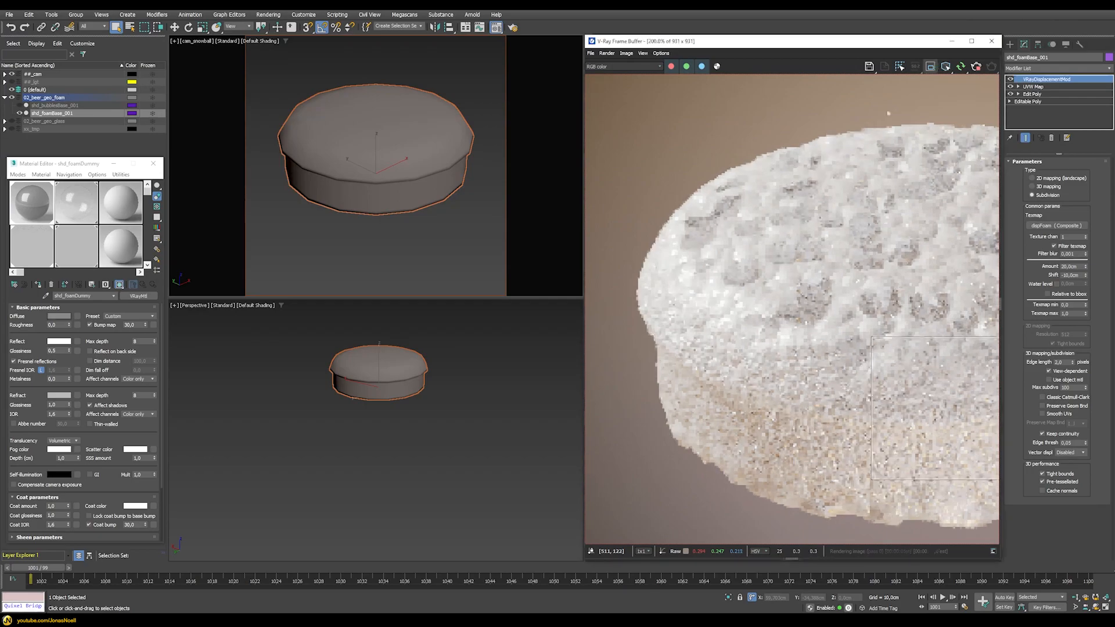
left_click_drag(818, 199, 671, 311)
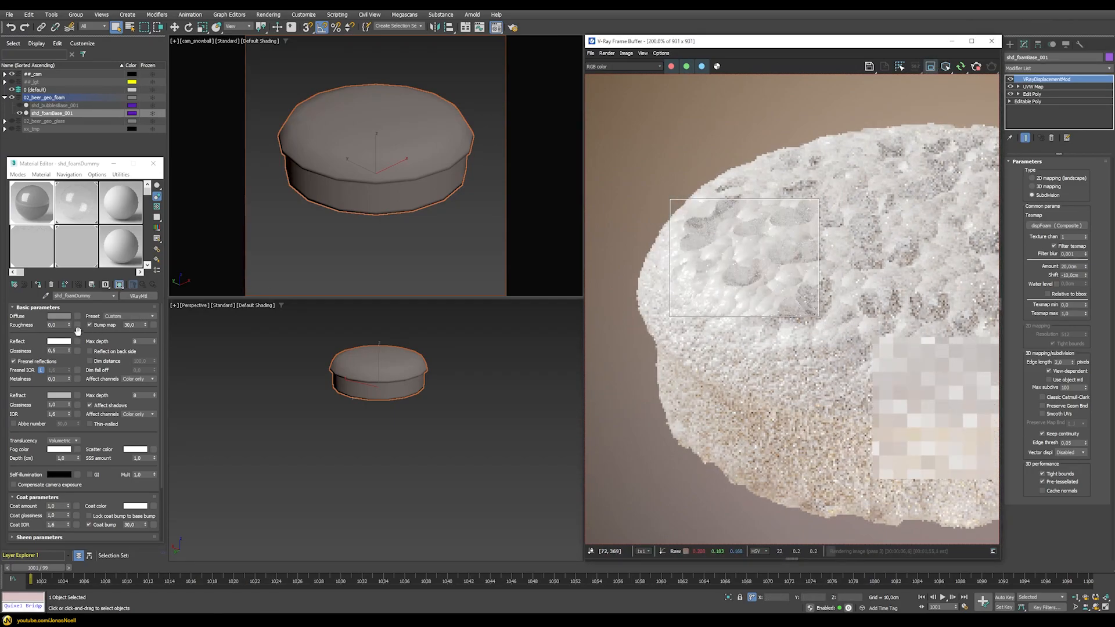
Set the diffuse colour of the foam material to pure white (255)
left_click(52, 317)
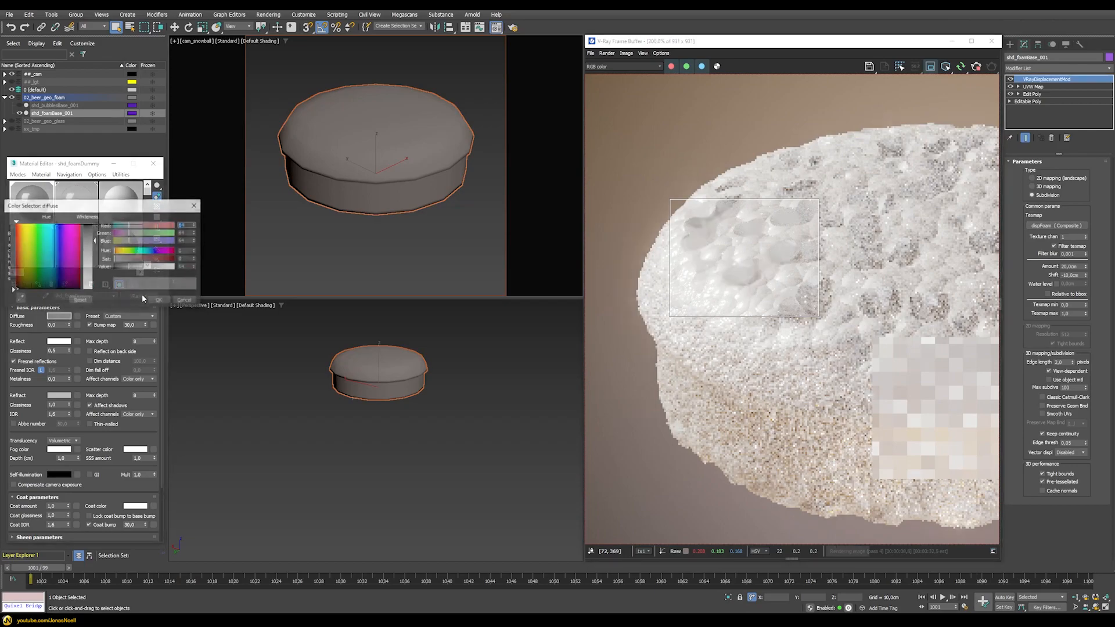
left_click_drag(150, 267, 188, 274)
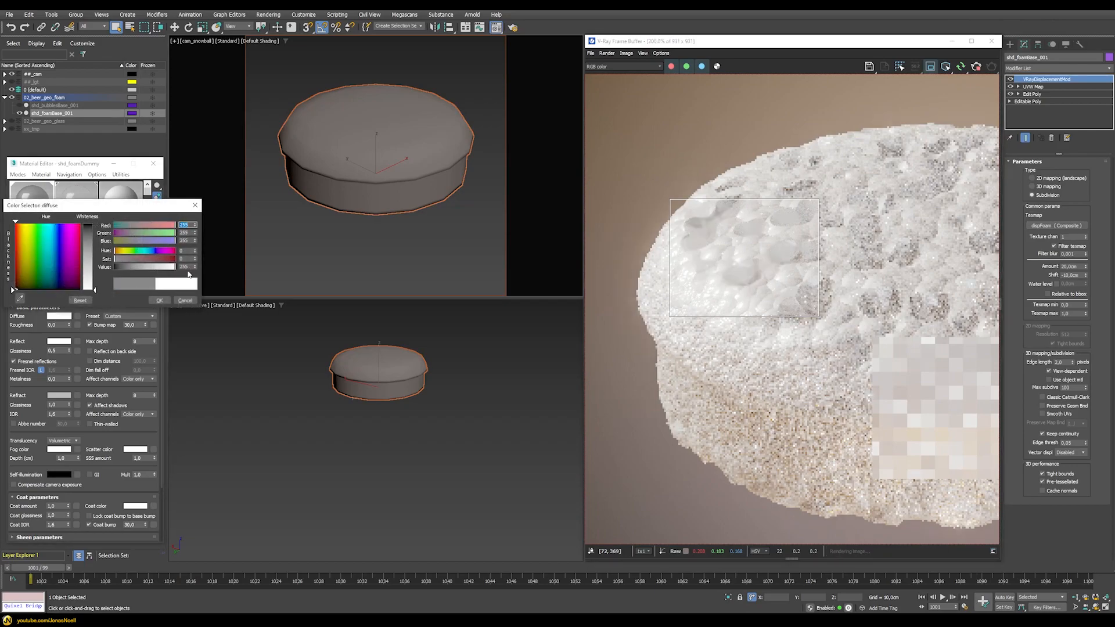
left_click(163, 300)
Set the fog colour value of the foam material to 128 and turn off the render region to render the whole foam
left_click(60, 449)
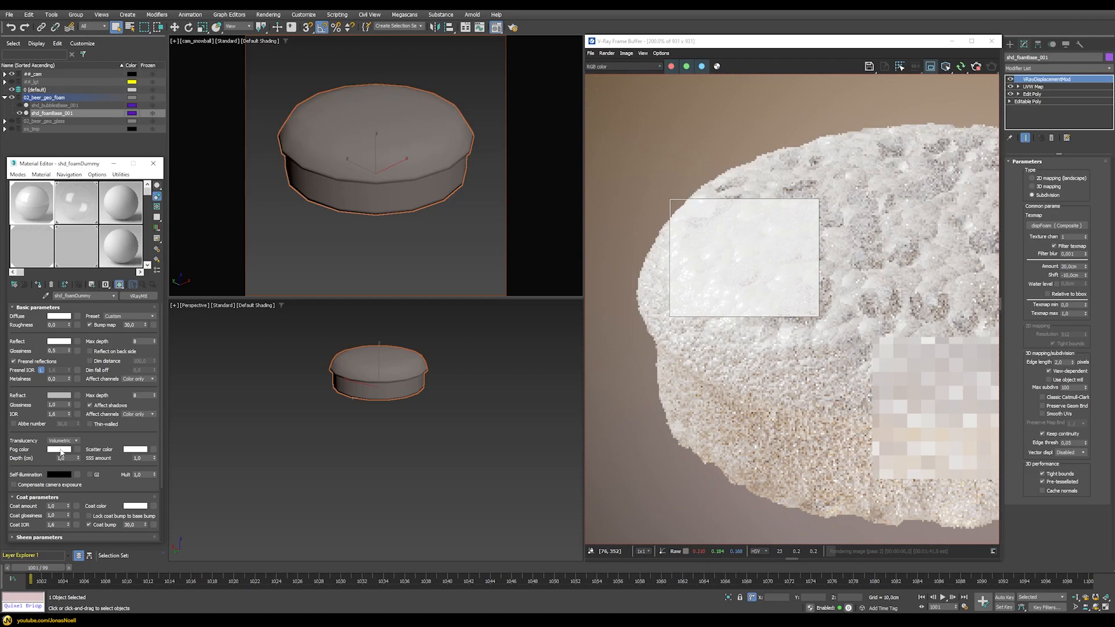
double_click(187, 400)
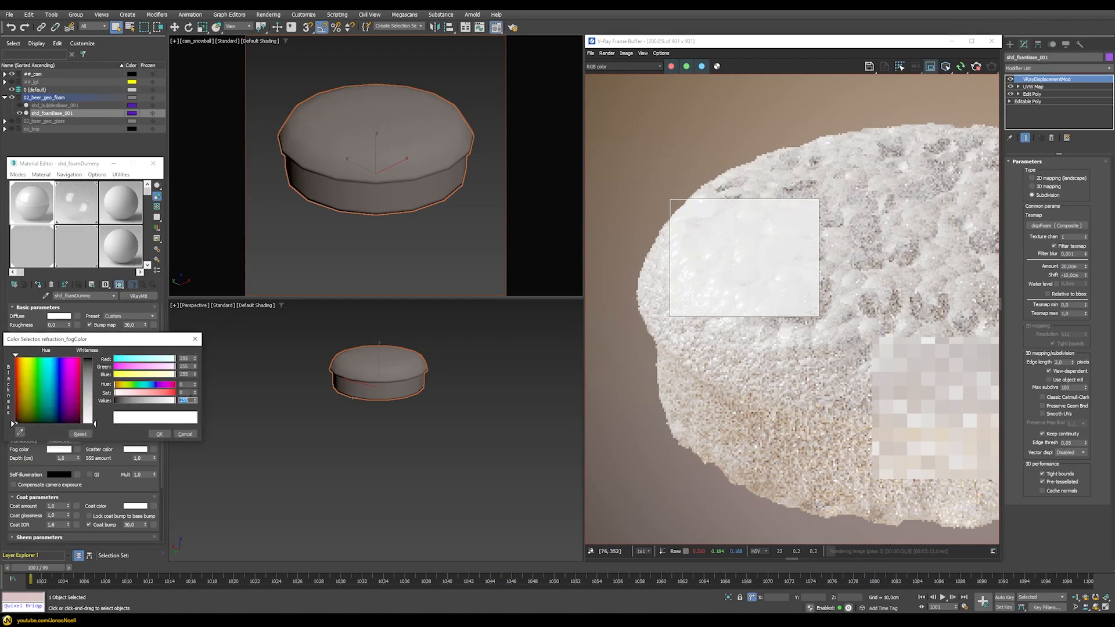
type("128")
key("Return")
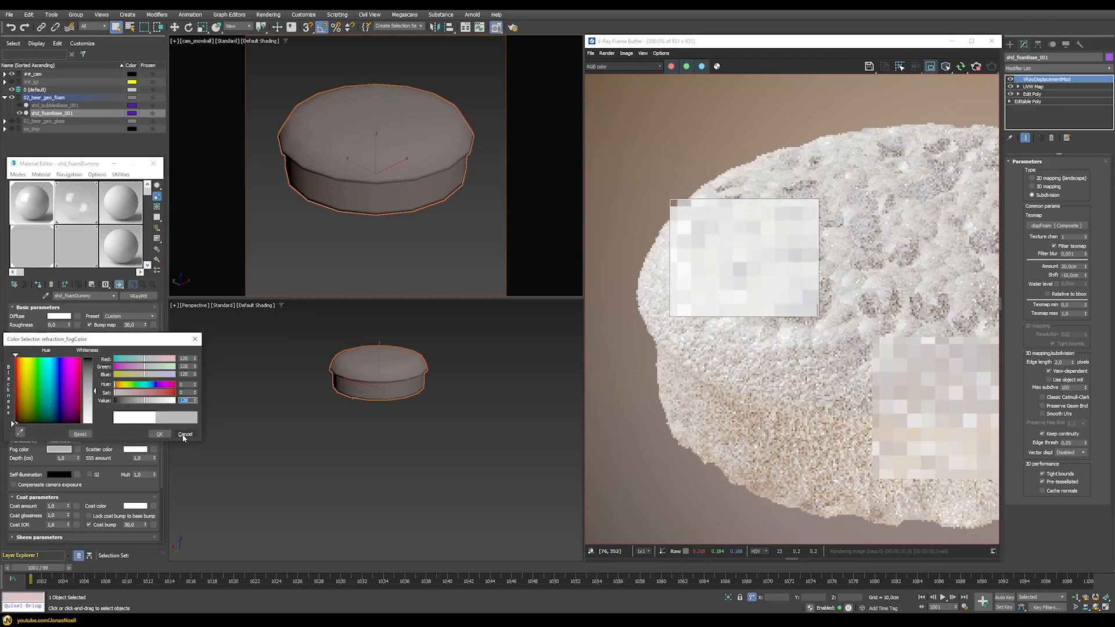
left_click(158, 434)
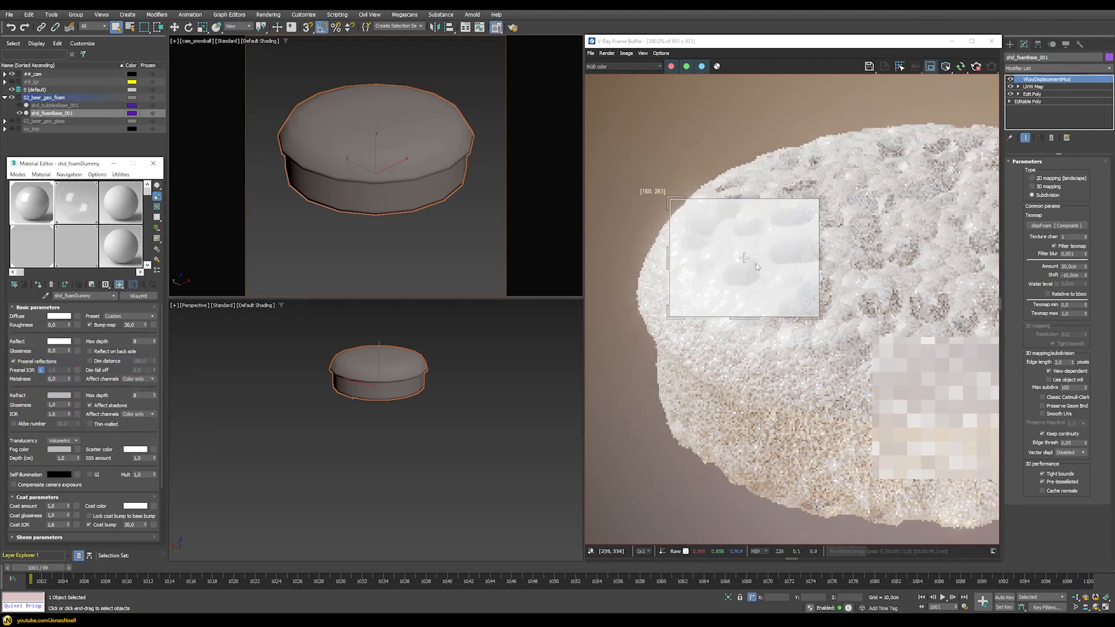
scroll(756, 286, "down", 2)
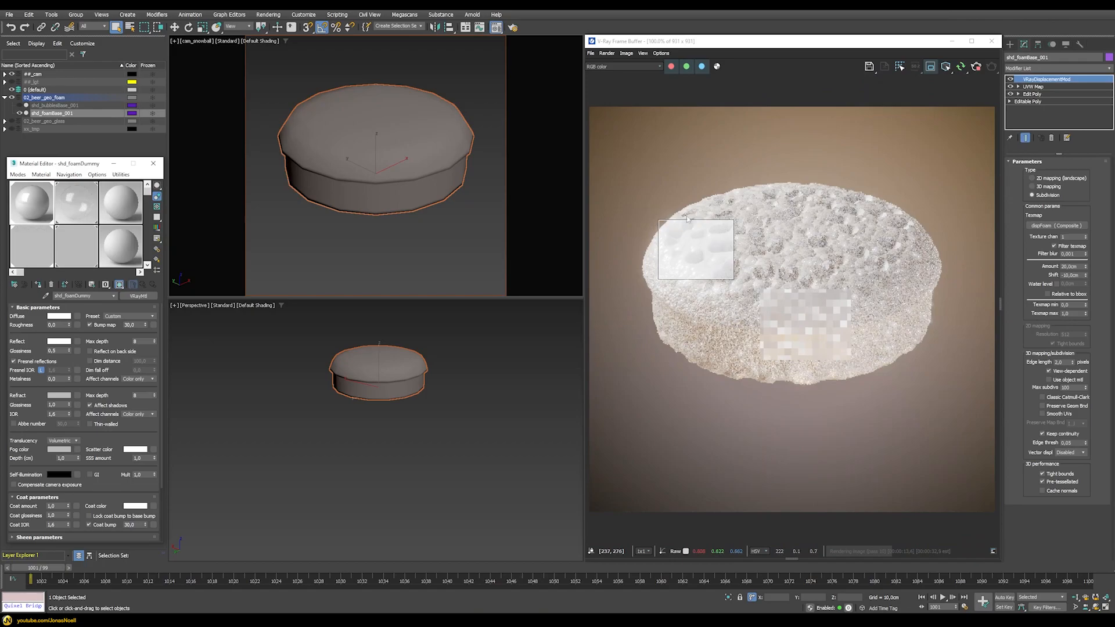
left_click(931, 68)
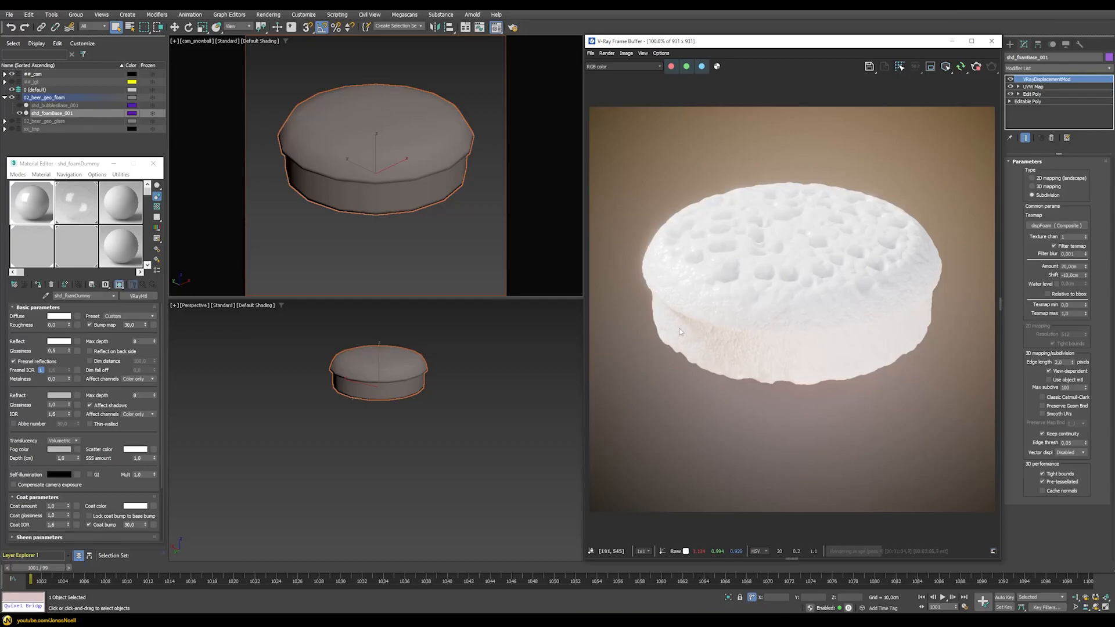
Check the foam surface in the render up close and unhide the bubble mesh so it renders together with the foam
scroll(715, 263, "up", 1)
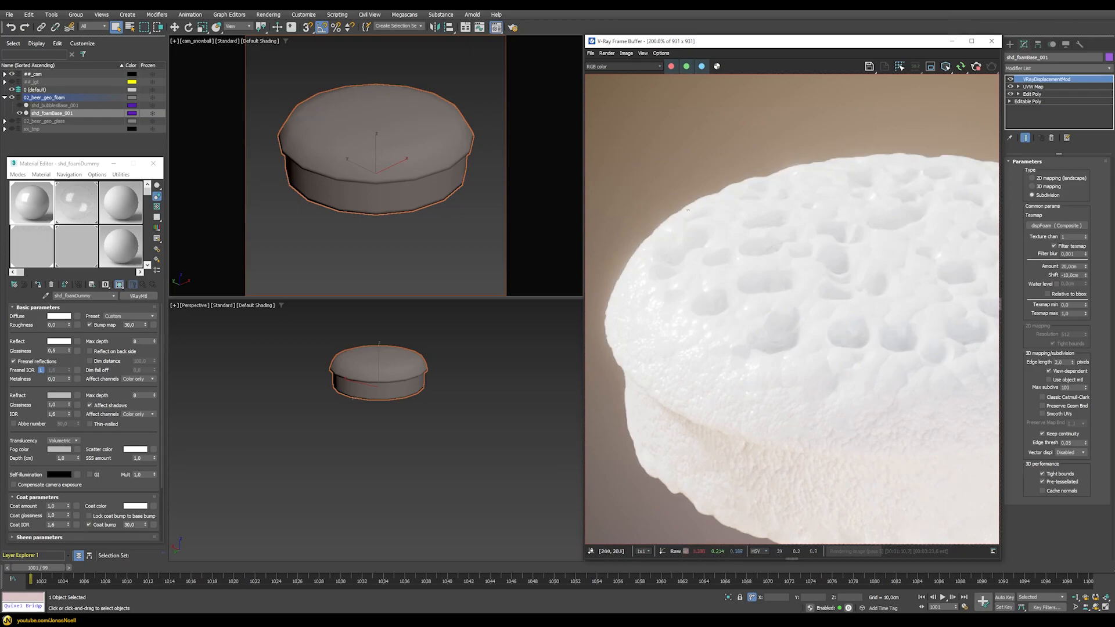
middle_click_drag(863, 298, 829, 299)
double_click(827, 299)
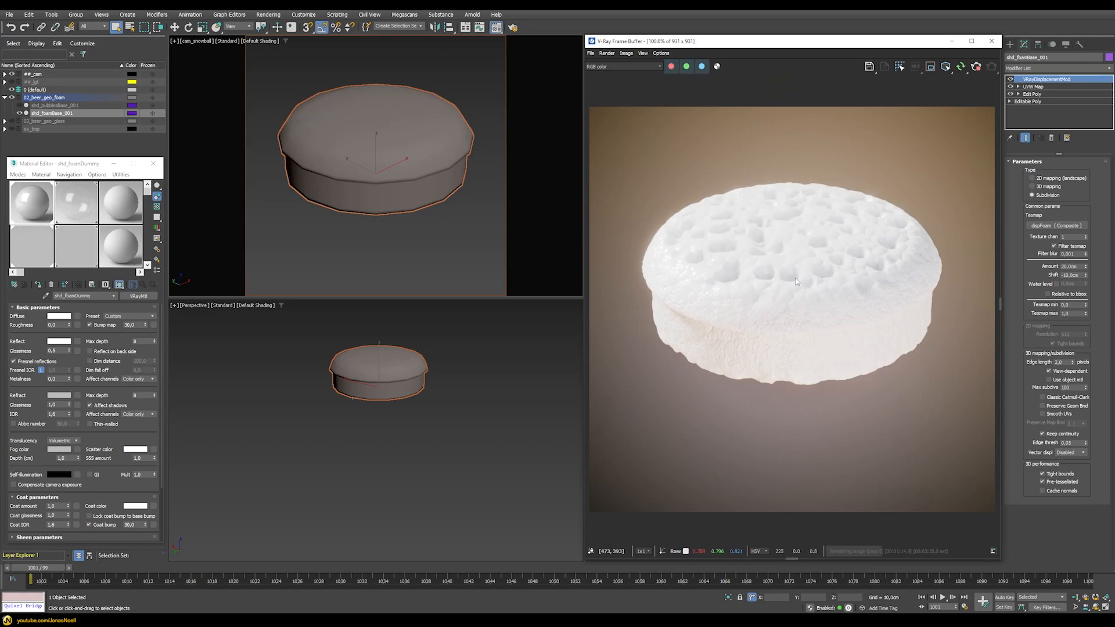
left_click(19, 105)
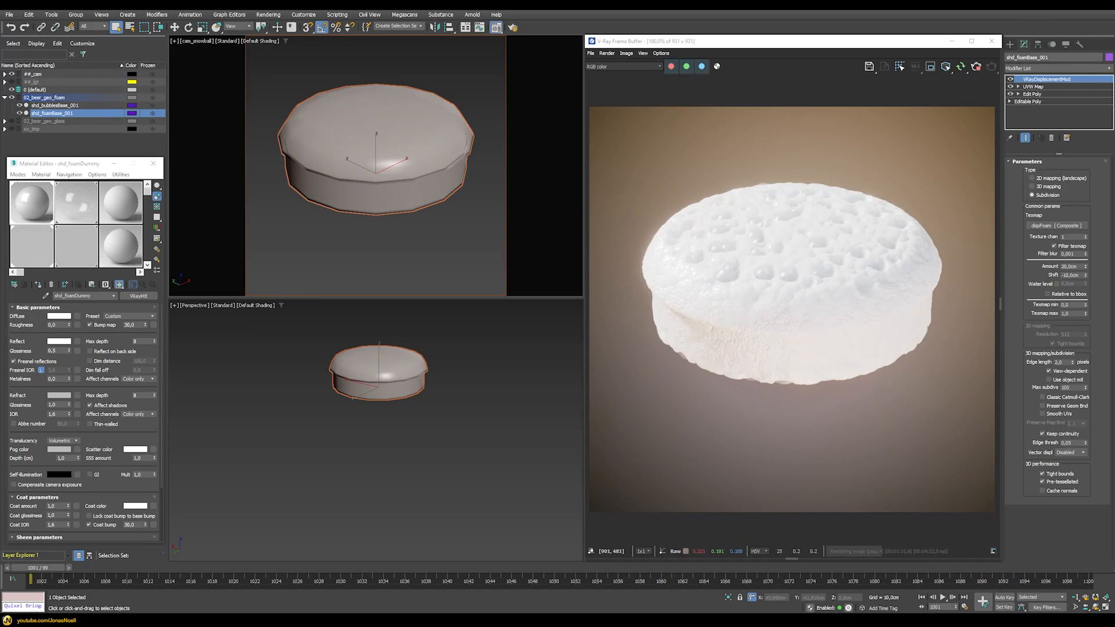
Inspect the bubbles in the foam holes up close in the render and unhide the beer glass geometry layer
scroll(784, 283, "up", 1)
middle_click_drag(767, 282, 861, 342)
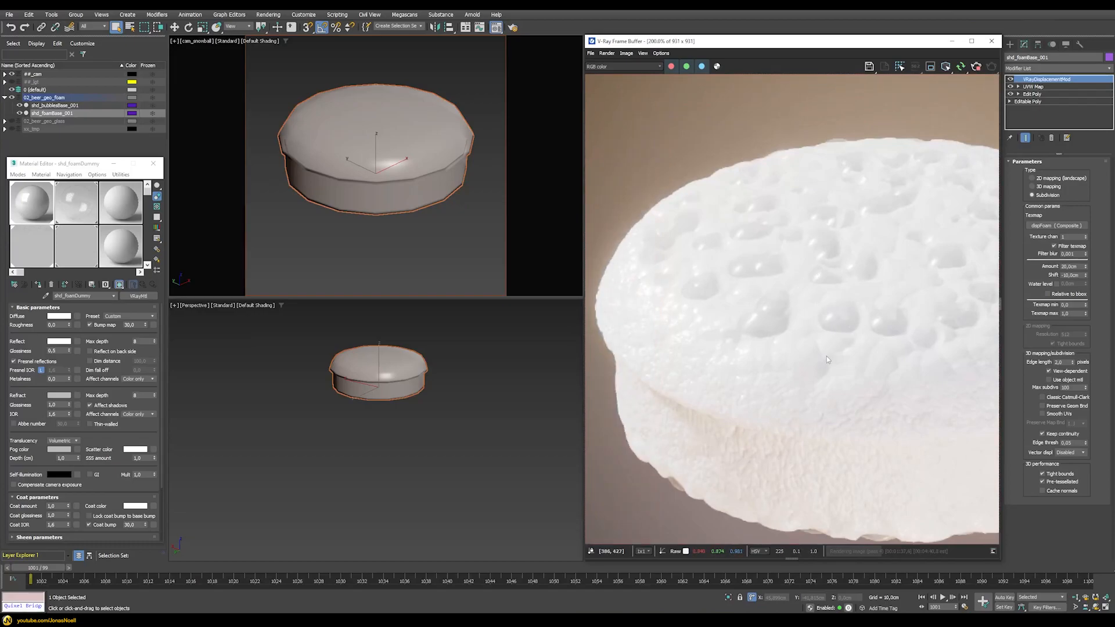
middle_click_drag(826, 357, 785, 343)
scroll(809, 329, "down", 1)
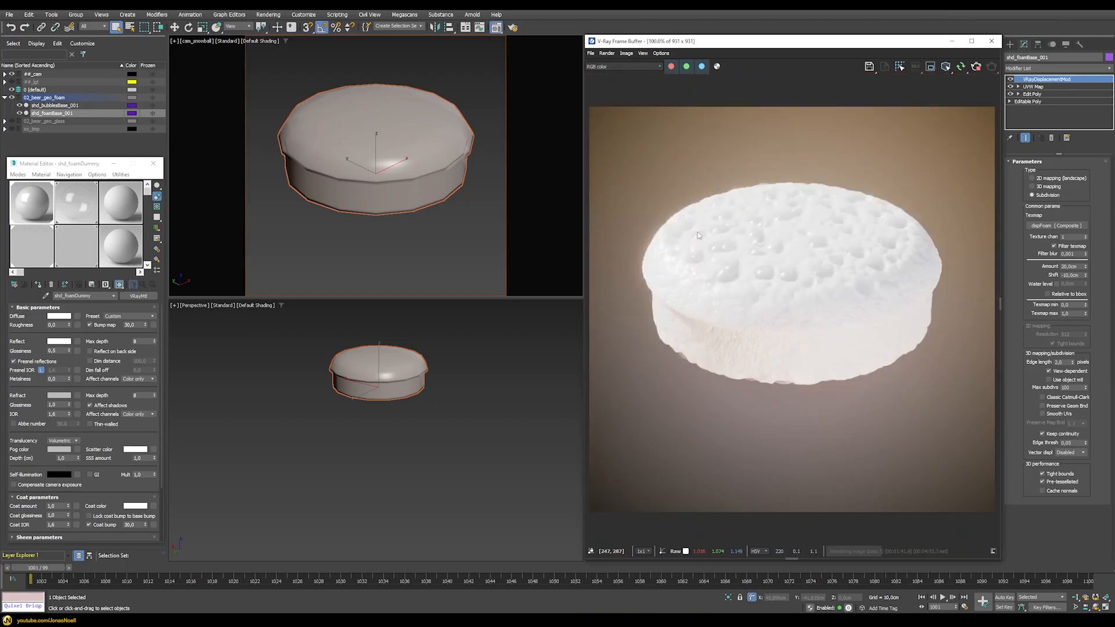
left_click(11, 121)
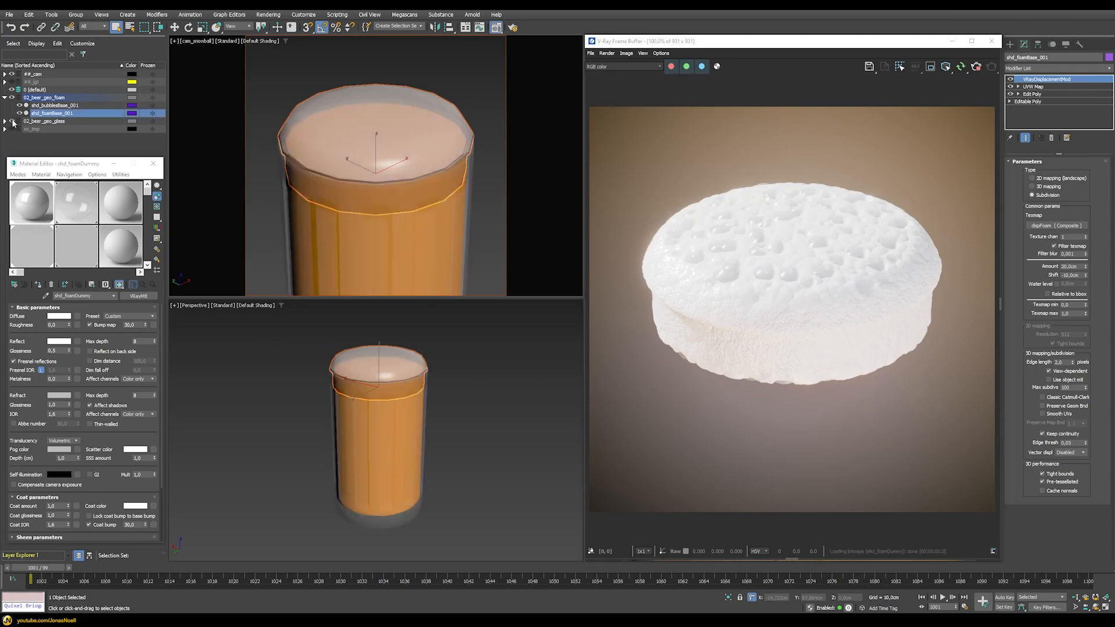